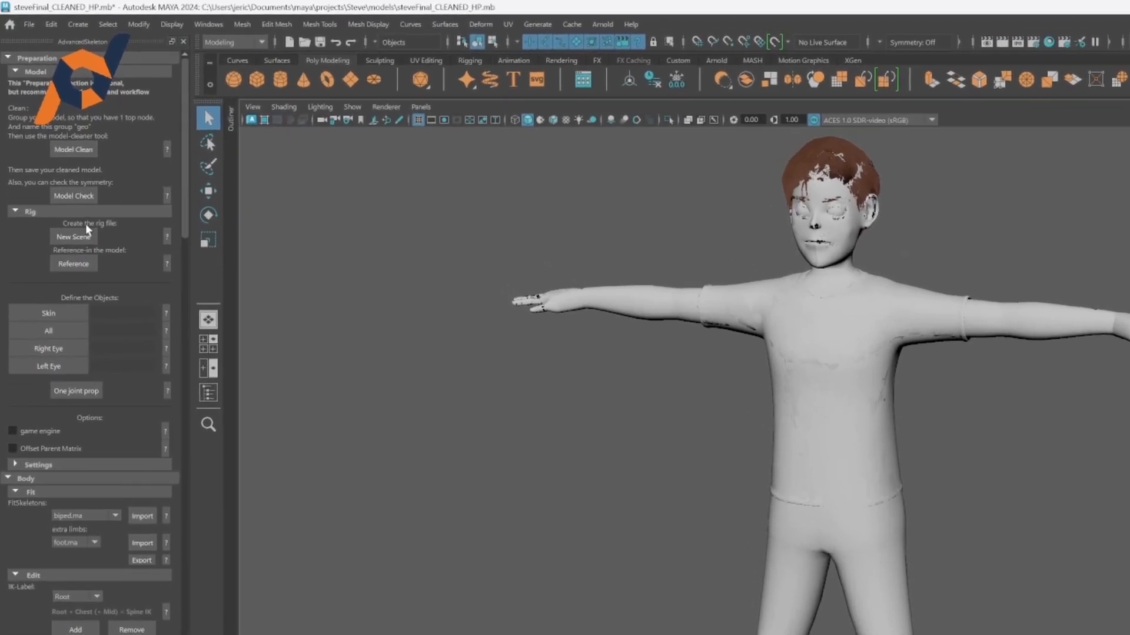
Create a new rig scene, saving the current model changes, and reference steveFinal_CLEANED_HP.mb into it.
click(87, 234)
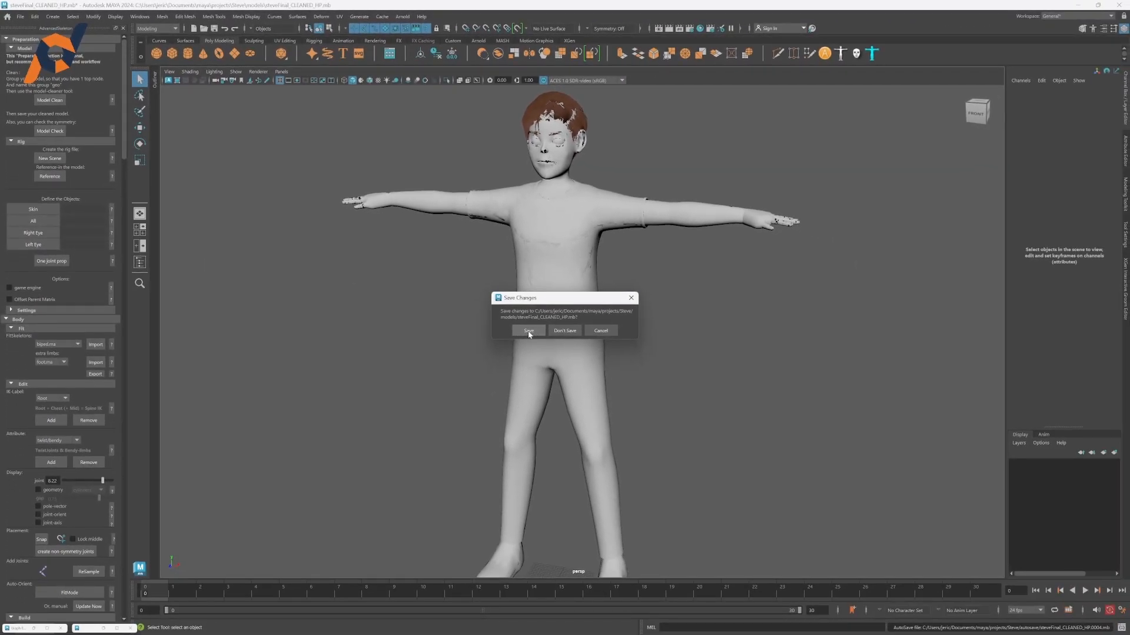
click(530, 332)
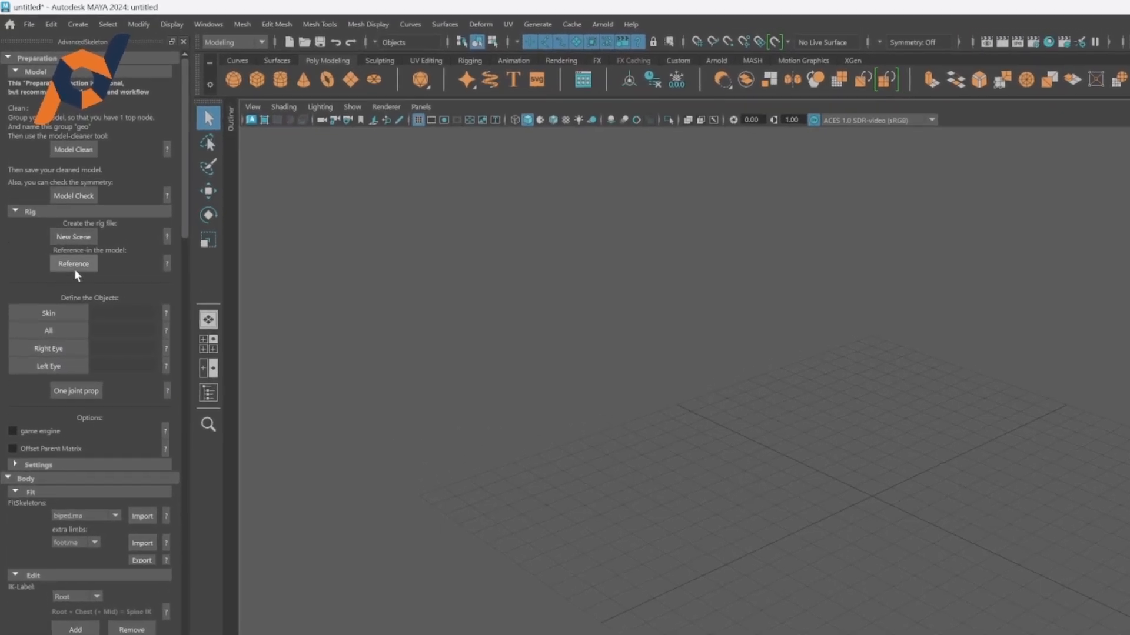
click(74, 268)
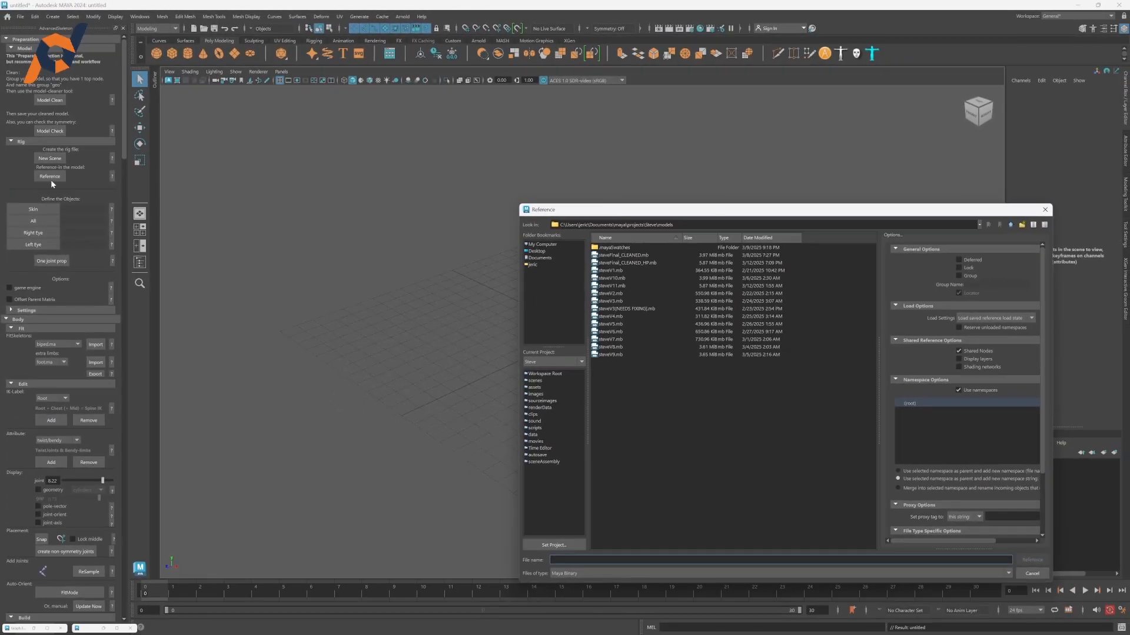
click(642, 263)
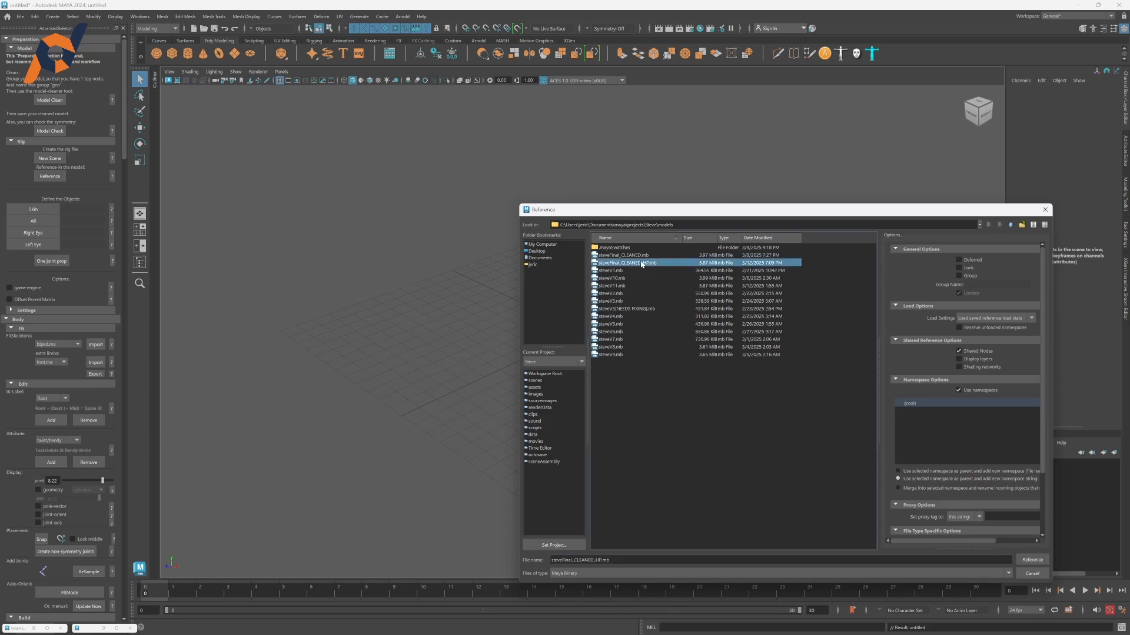
click(1032, 559)
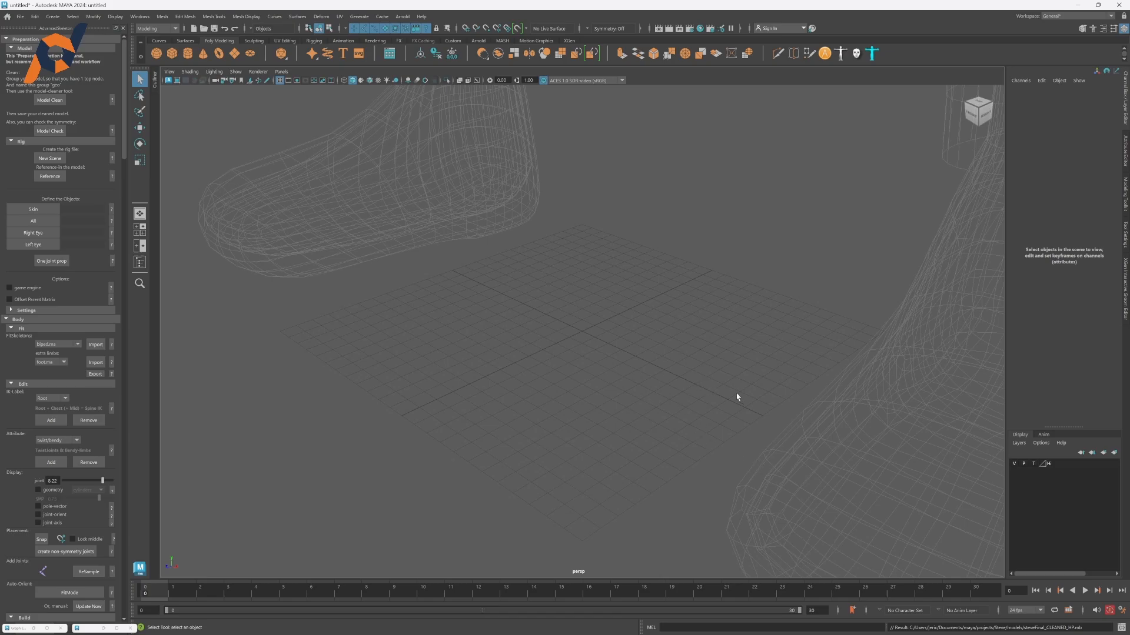
Switch the Hi display layer from template to normal display so the character's meshes can be selected.
scroll(514, 355, down, 8)
alt+middle_drag(537, 355, 491, 487)
alt+drag(492, 486, 519, 449)
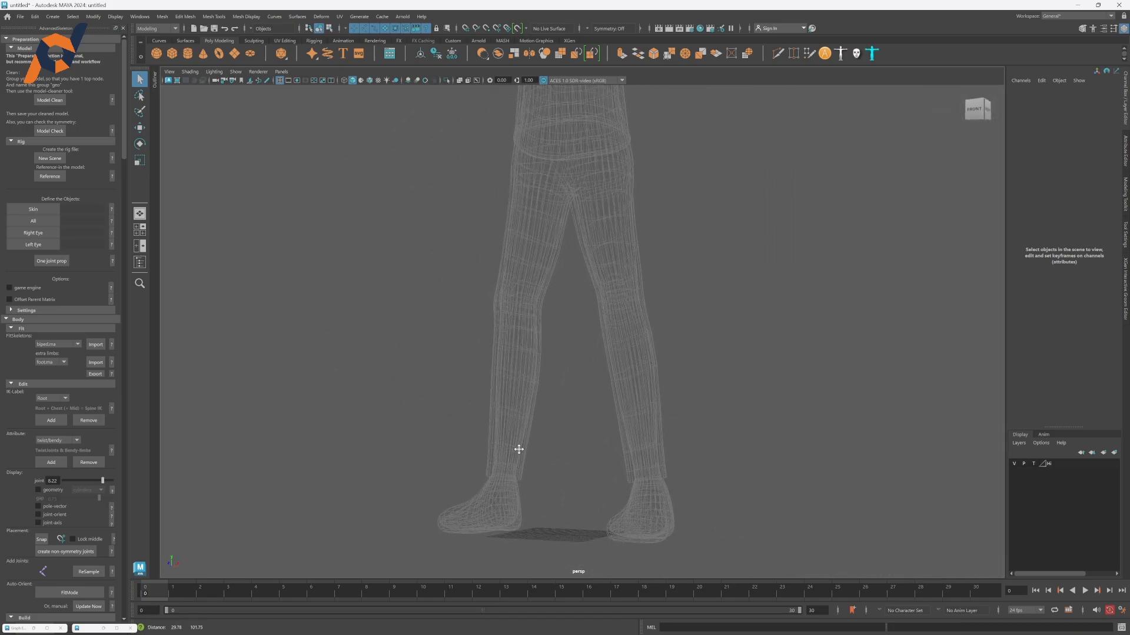
scroll(519, 449, down, 5)
alt+drag(542, 486, 467, 489)
alt+right_drag(467, 489, 576, 483)
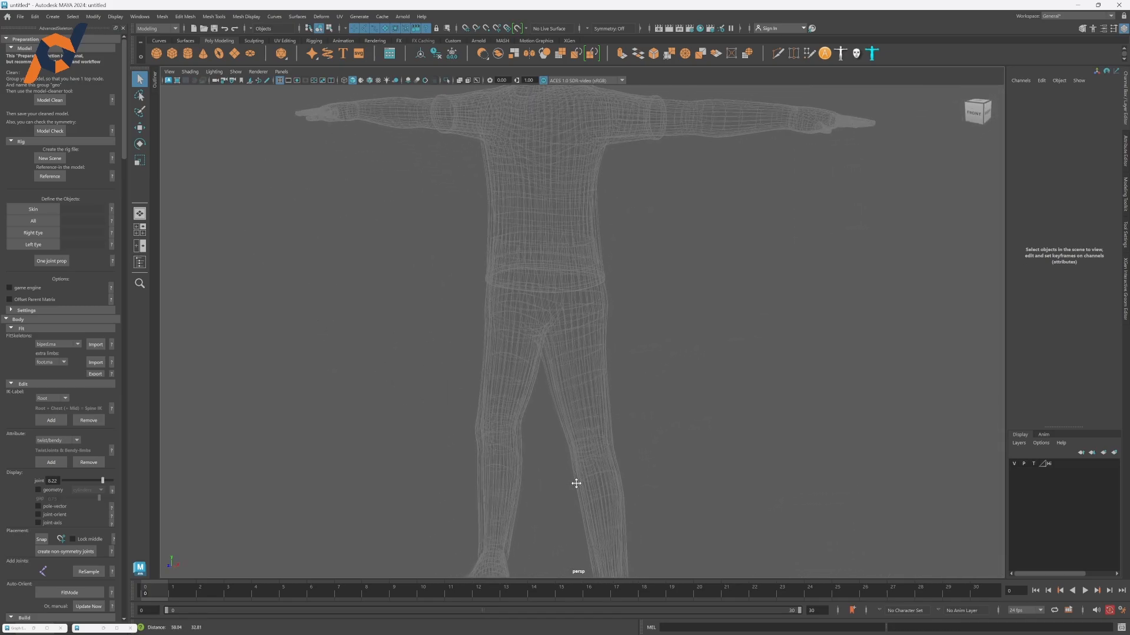
alt+middle_drag(576, 483, 559, 492)
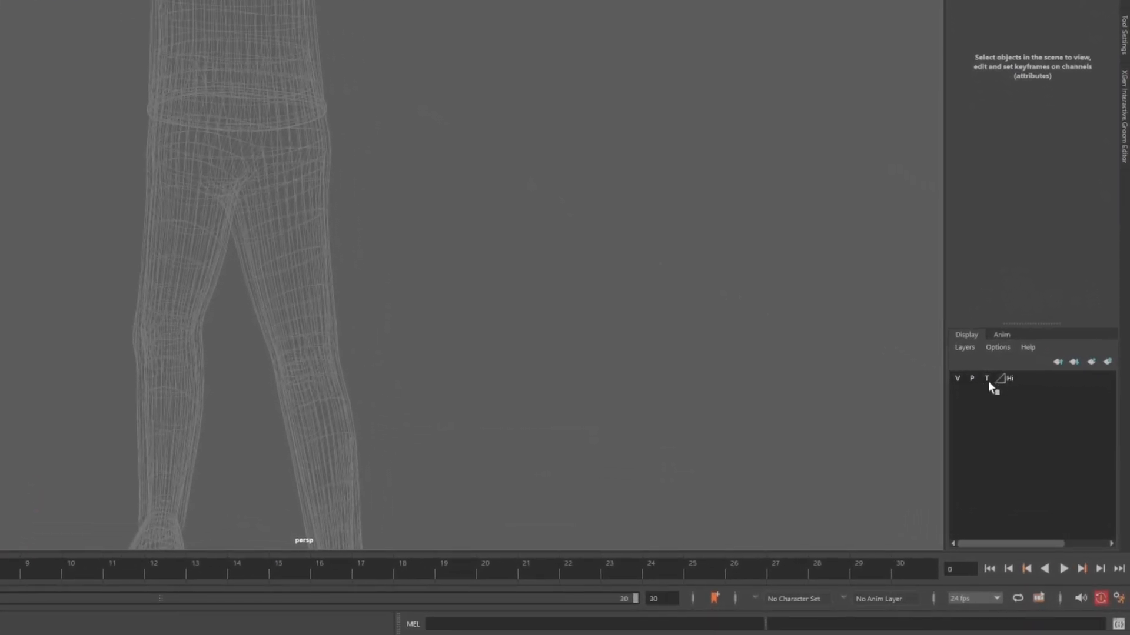
click(1009, 379)
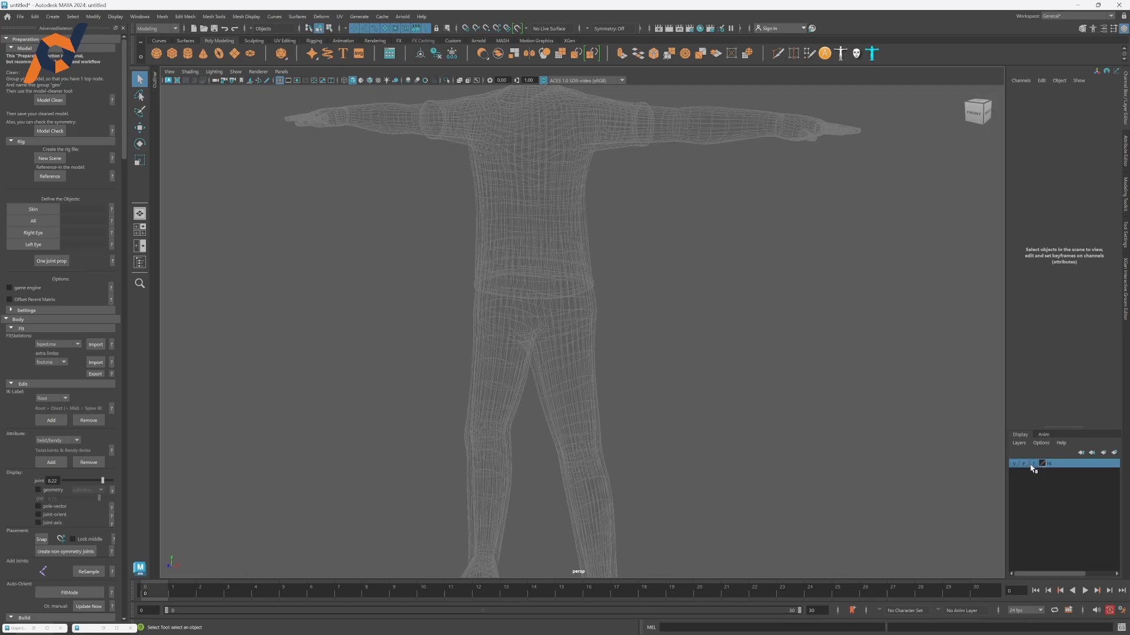
click(1035, 464)
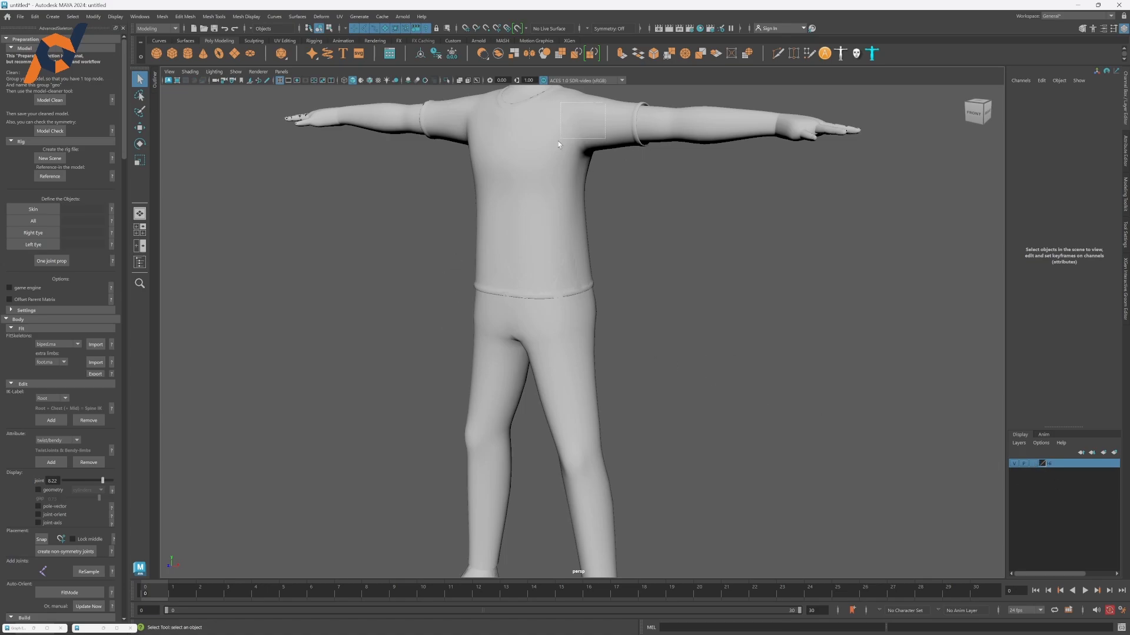
Select the pants mesh, set the Hi layer to template display, and try box-selecting the character.
drag(478, 219, 427, 355)
click(602, 455)
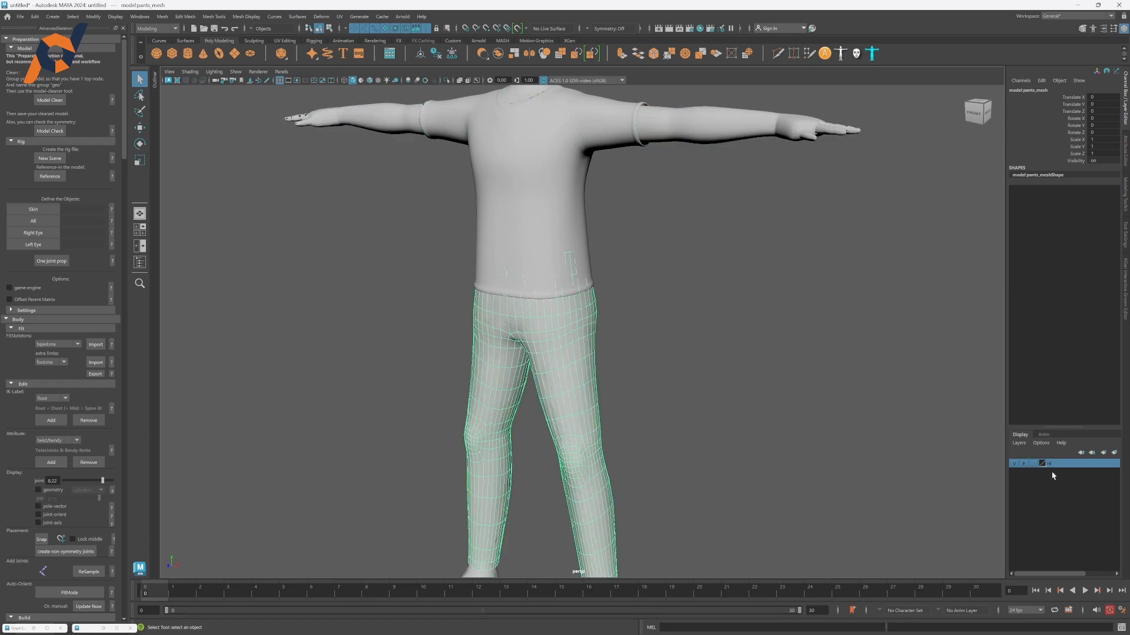
click(1034, 464)
click(1035, 463)
click(1035, 464)
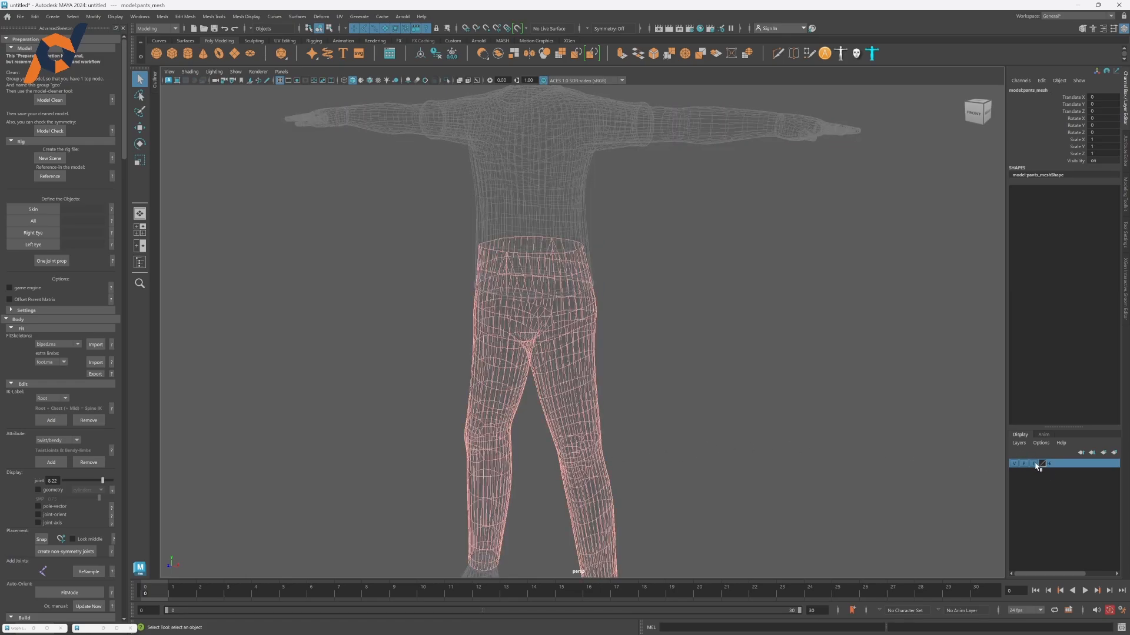
click(650, 313)
drag(332, 150, 518, 309)
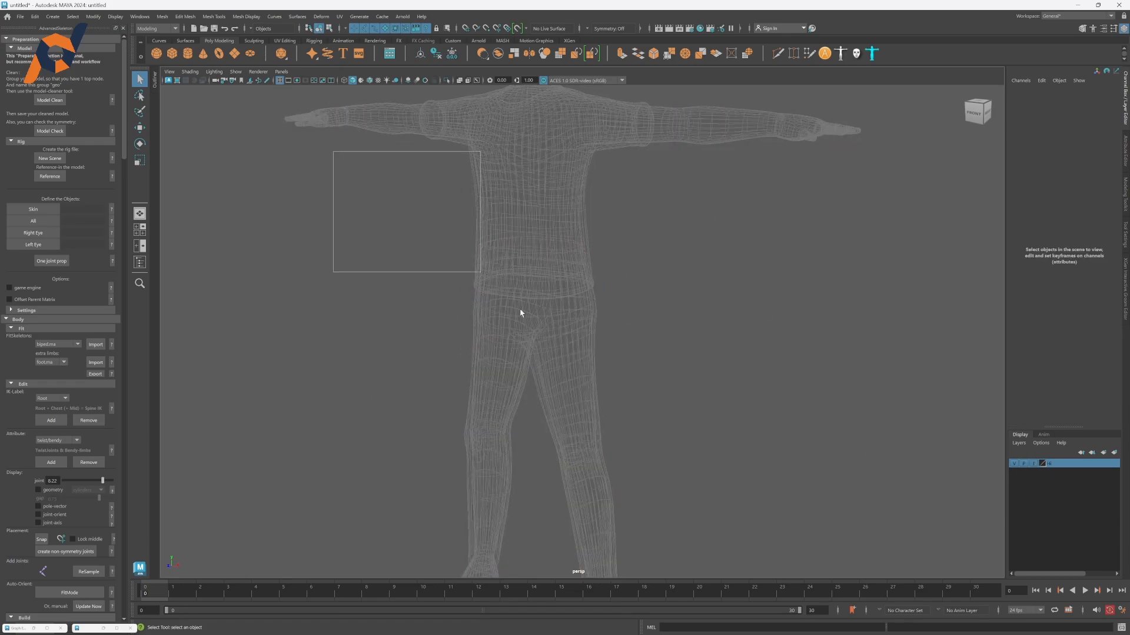
drag(785, 243, 346, 554)
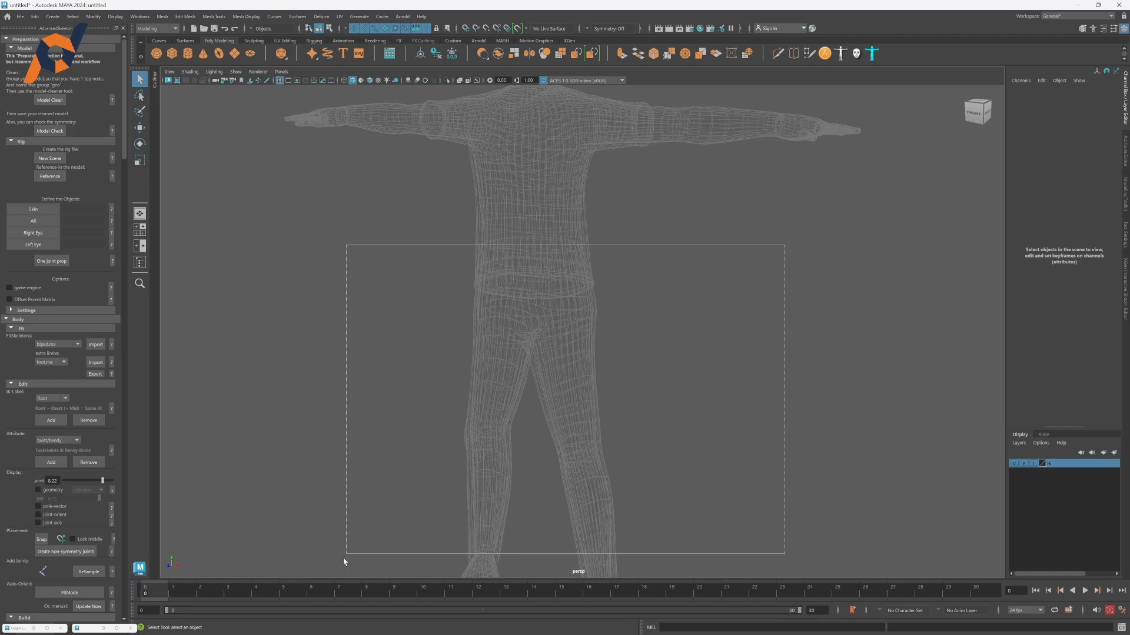
Return the Hi layer to normal display, test selecting the body and clothing meshes, and clear the selection.
click(1034, 463)
click(1034, 463)
drag(759, 292, 250, 440)
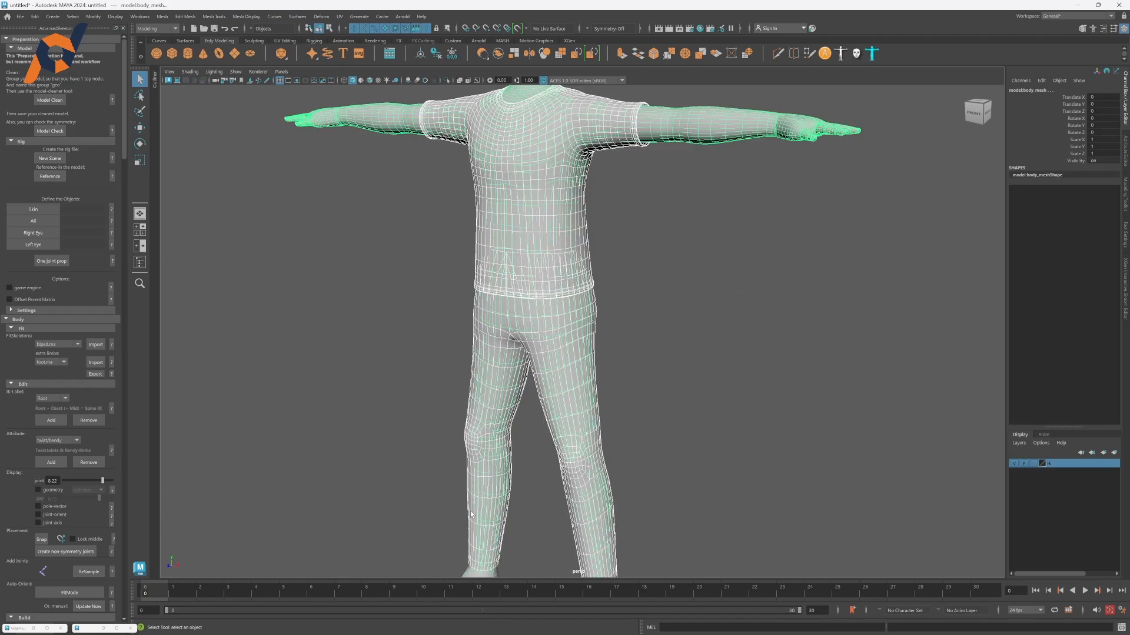
shift+click(540, 257)
drag(374, 419, 448, 450)
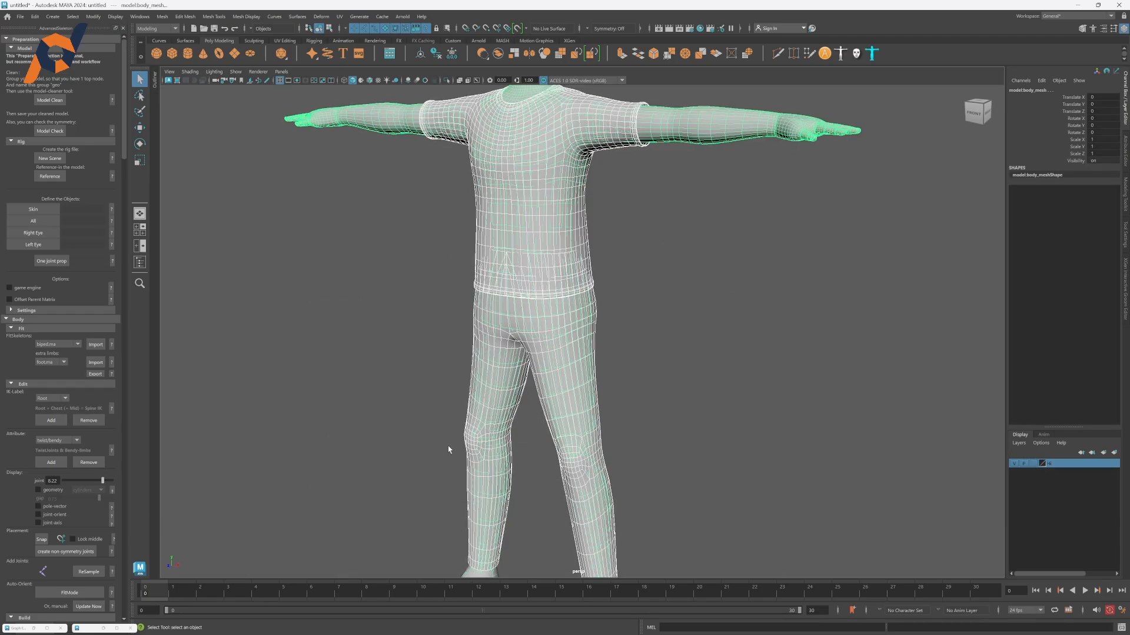
click(729, 360)
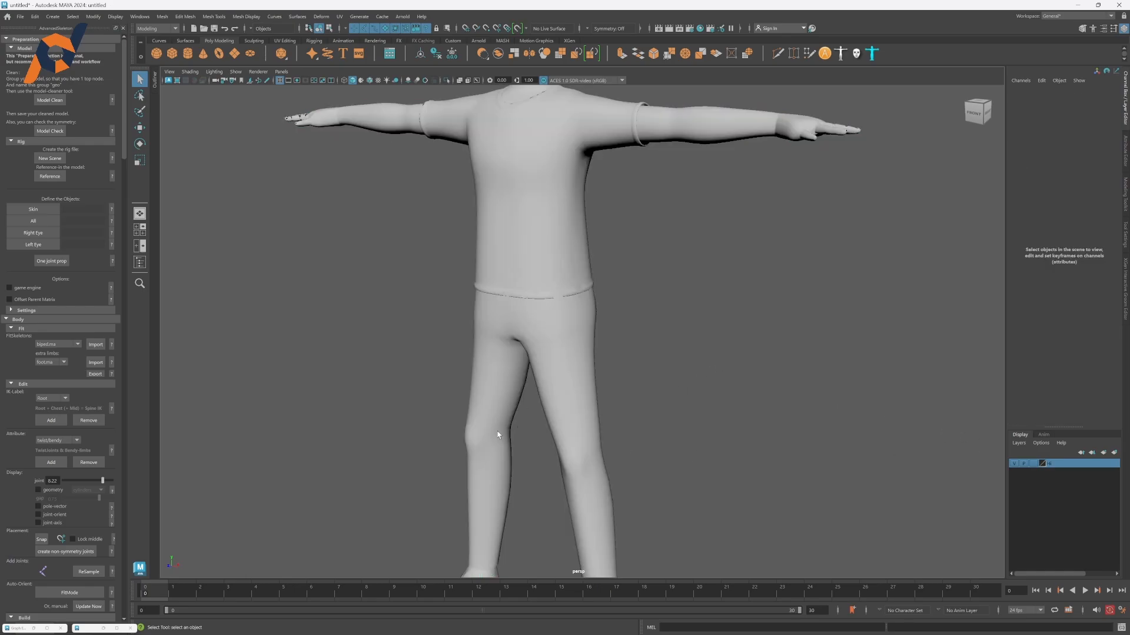
Define the character's body_mesh as the Skin object for the rig.
scroll(365, 351, down, 3)
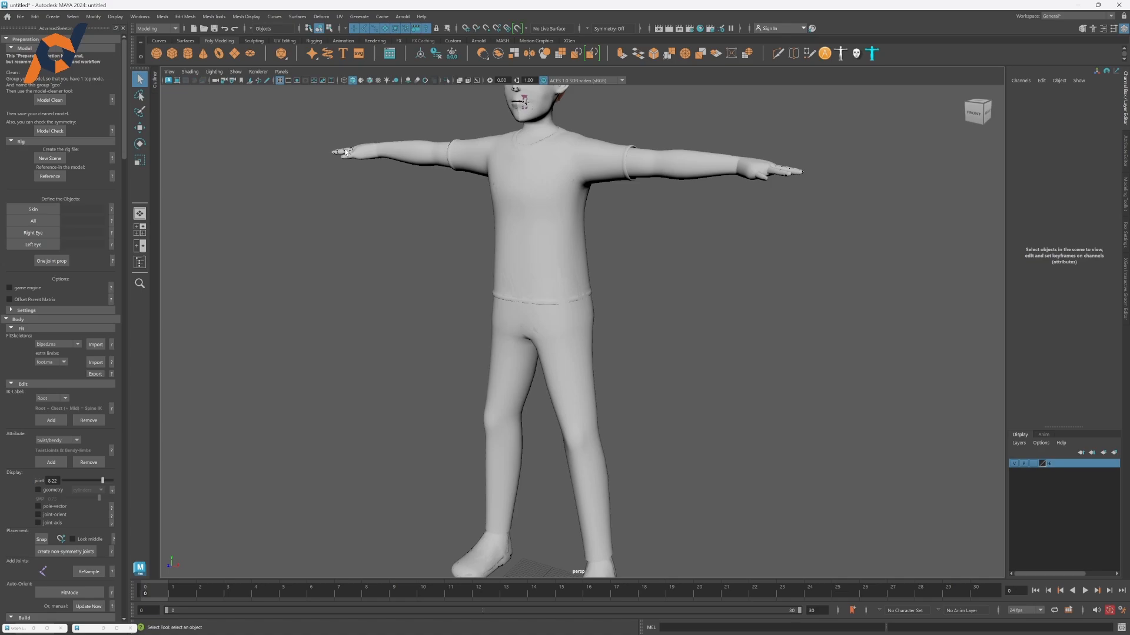
alt+middle_drag(417, 153, 411, 170)
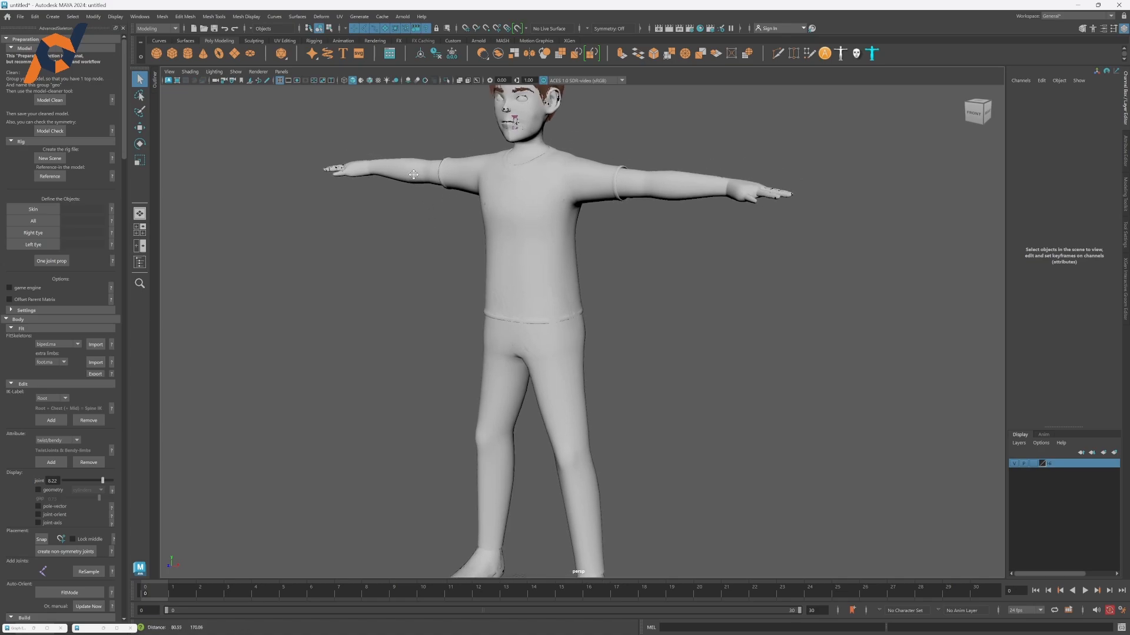
alt+middle_drag(469, 456, 457, 405)
alt+middle_drag(508, 193, 500, 273)
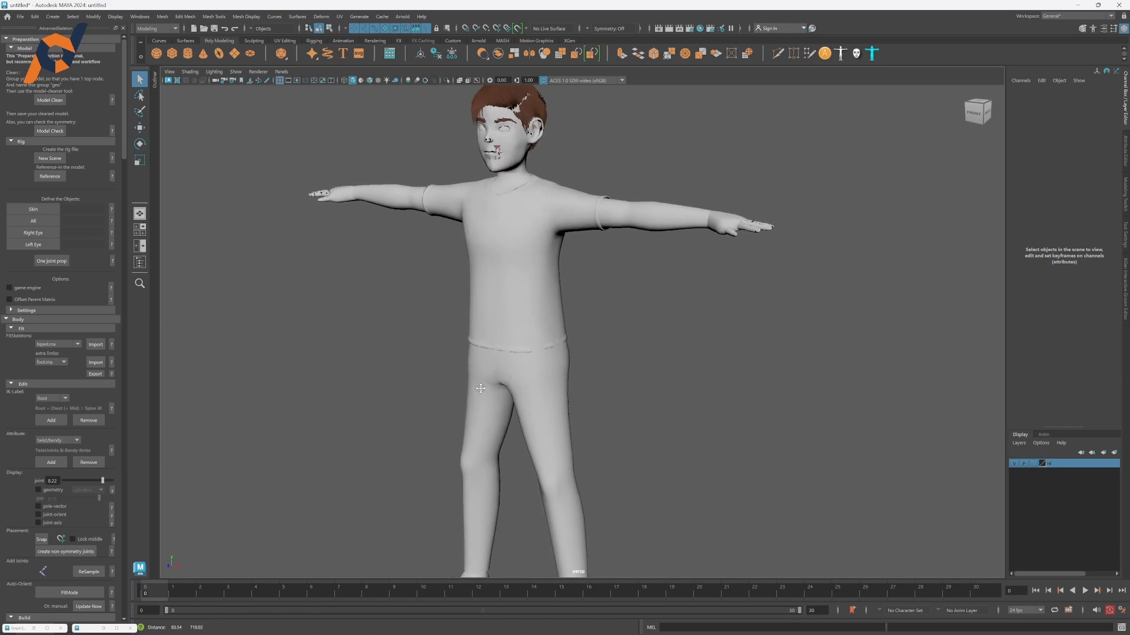
click(394, 211)
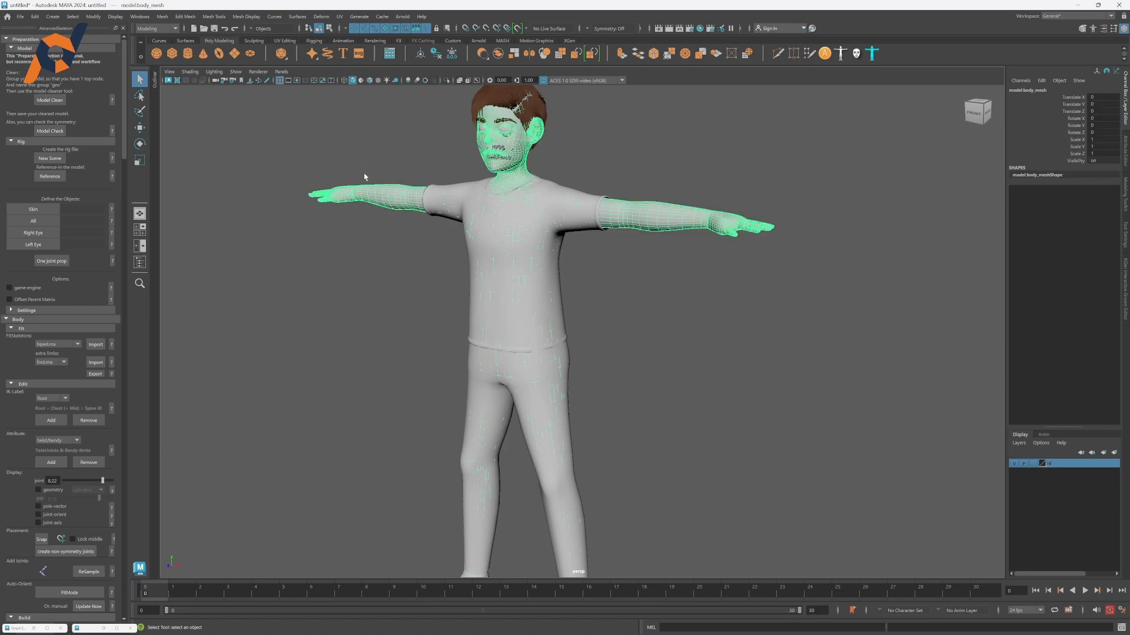
click(370, 235)
click(355, 194)
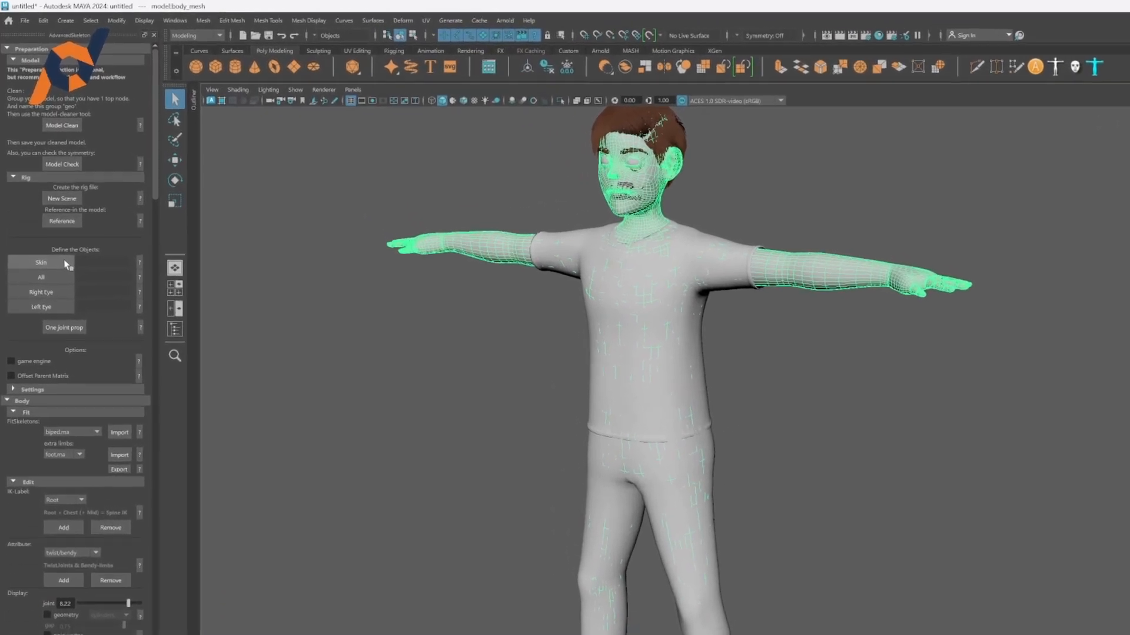
click(65, 262)
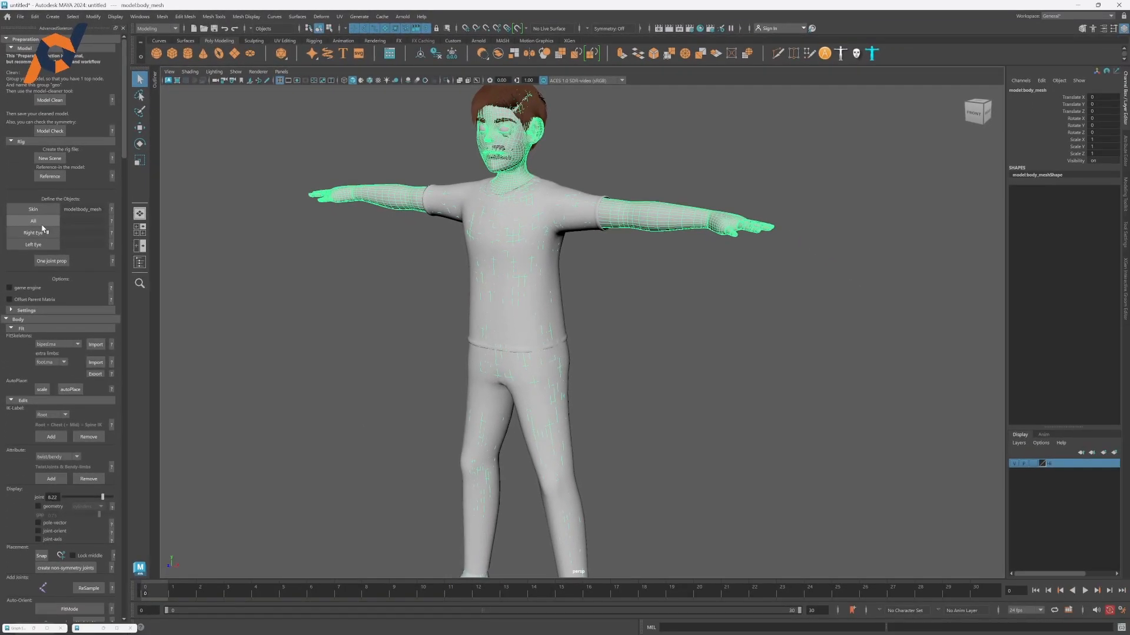
Select every mesh in the geo group, including those in the clothes group, and define them as the rig's All objects.
scroll(439, 373, down, 2)
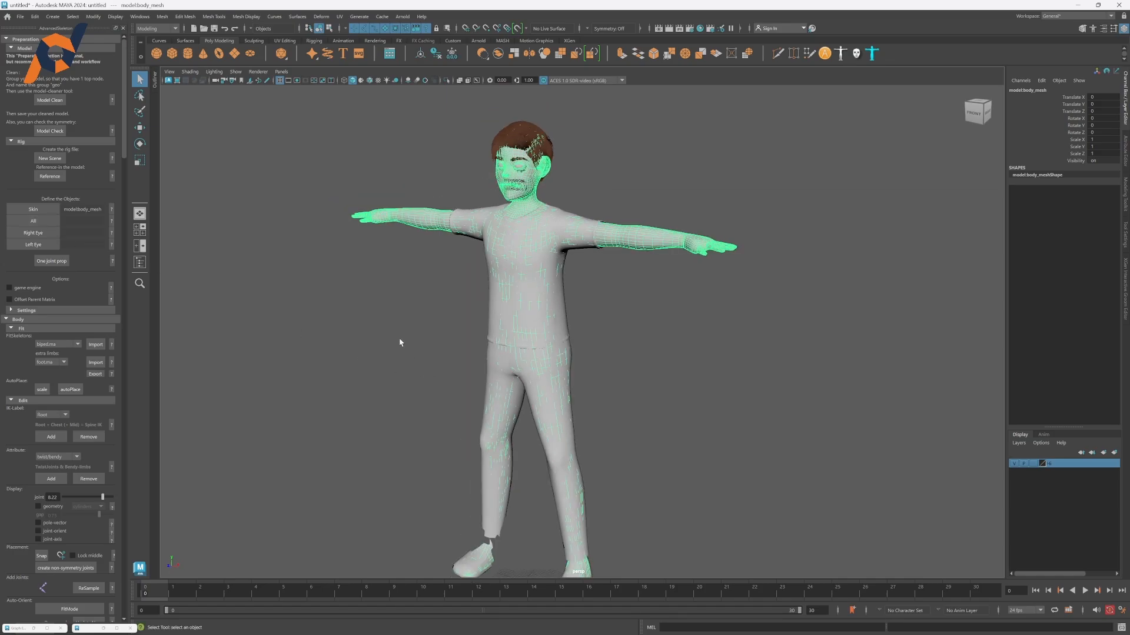
click(141, 264)
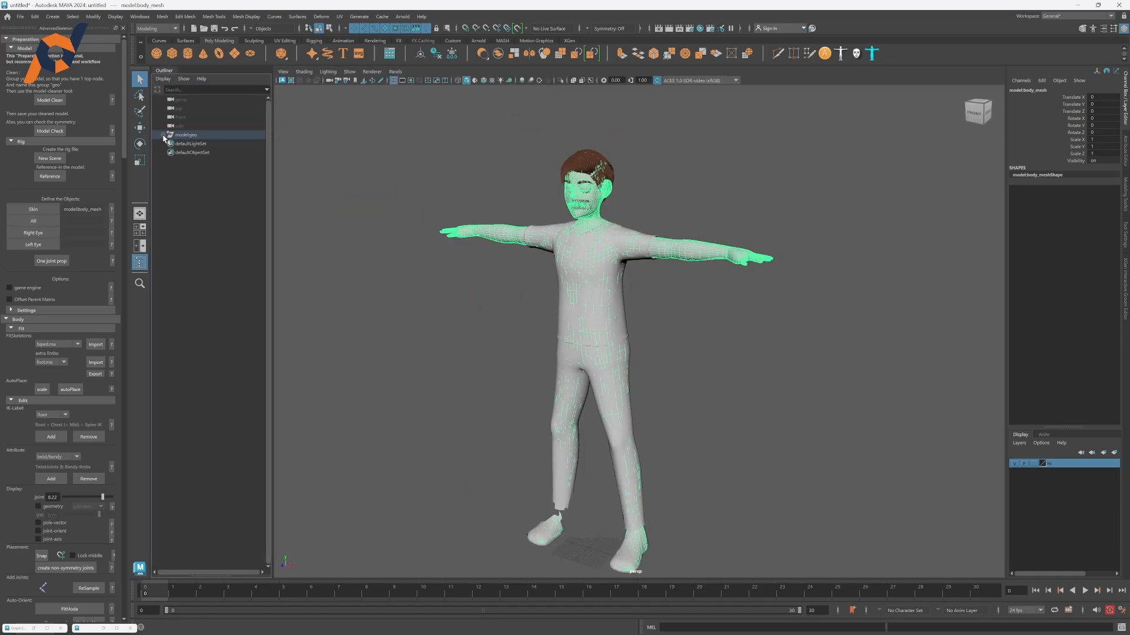
click(163, 135)
drag(201, 145, 210, 215)
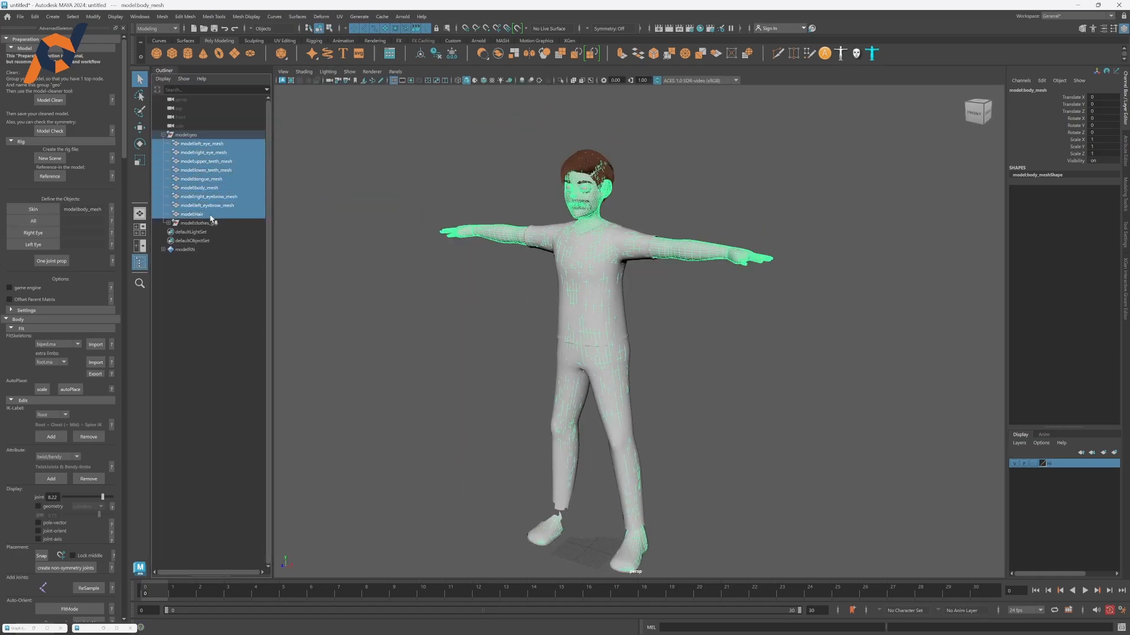
click(168, 223)
ctrl+click(195, 233)
shift+click(200, 259)
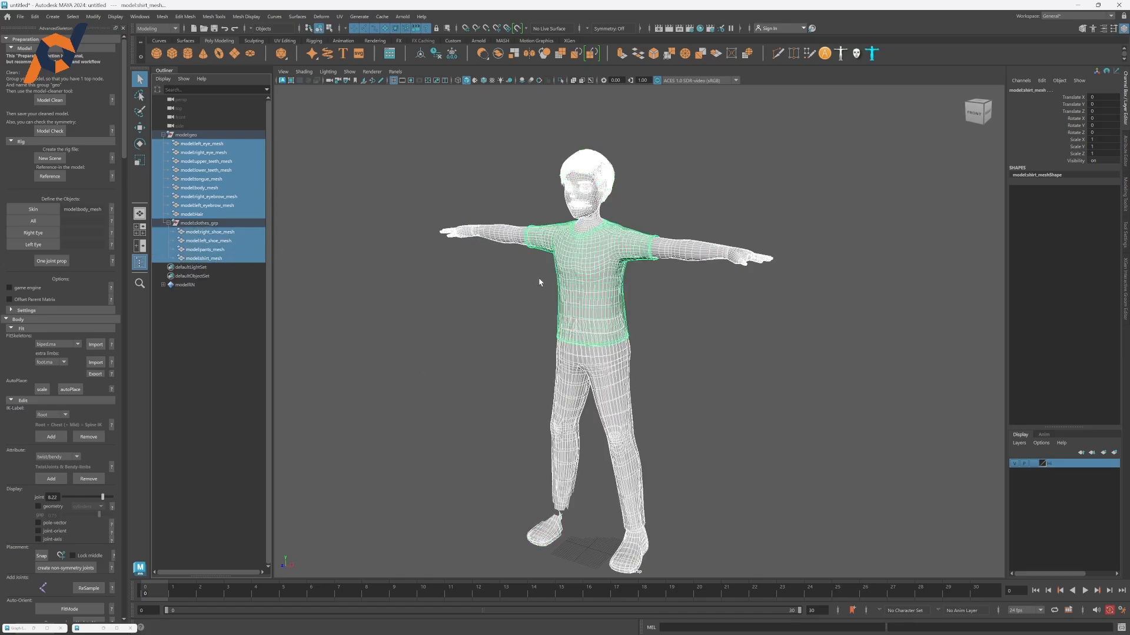
click(40, 221)
click(245, 352)
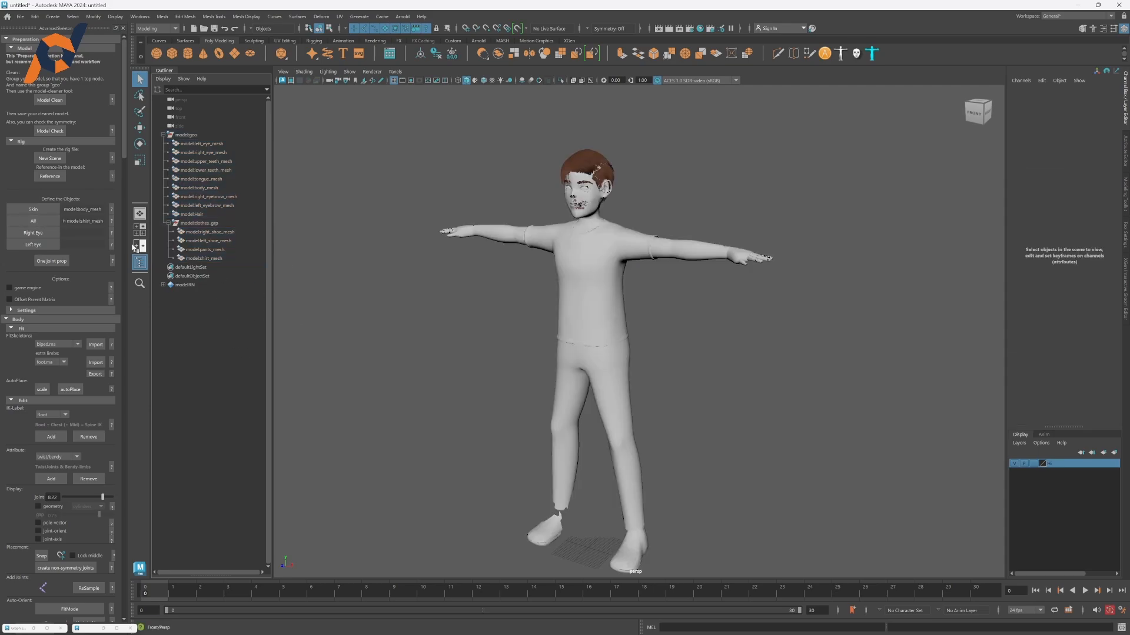
Define right_eye_mesh as the Right Eye object and left_eye_mesh as the Left Eye object.
click(565, 193)
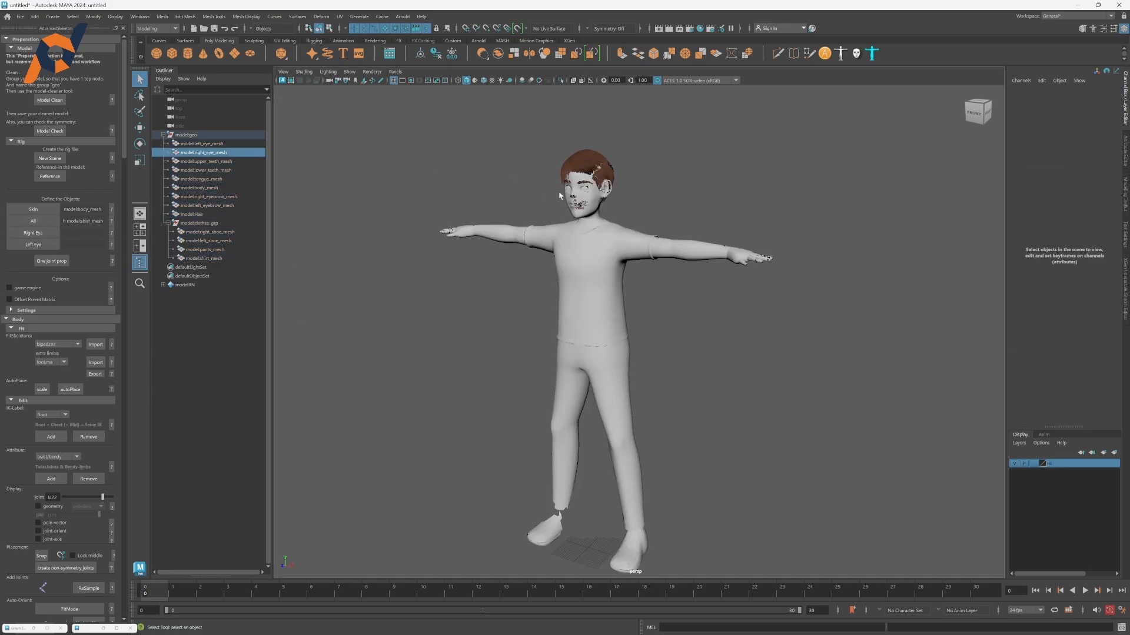
click(36, 234)
click(224, 160)
click(228, 151)
click(222, 146)
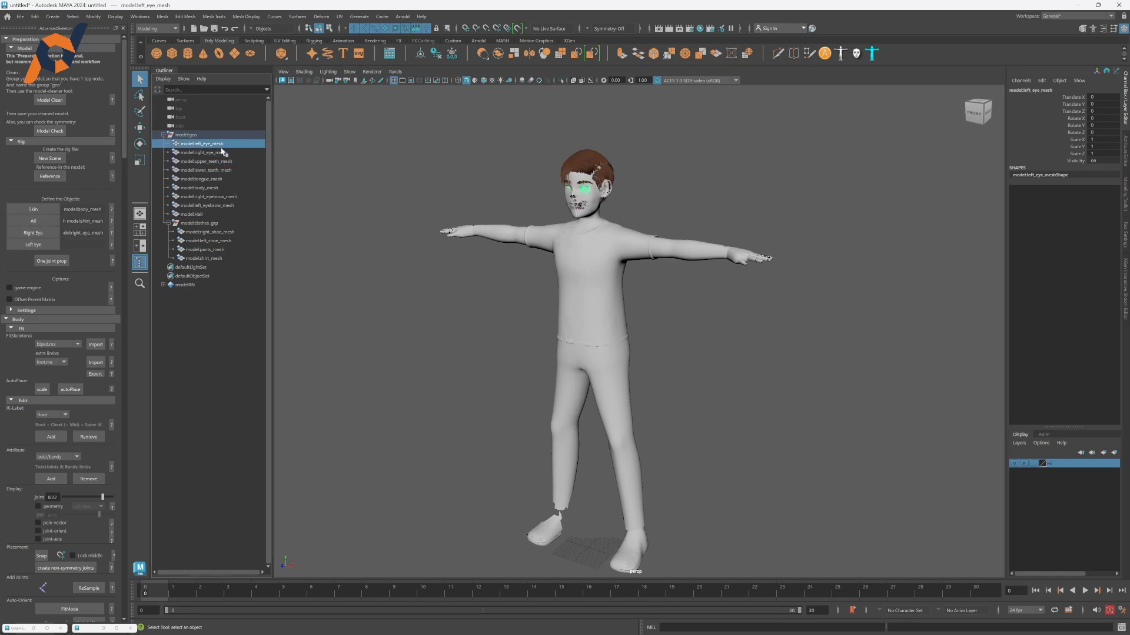
click(46, 245)
Look through the available FitSkeleton presets in the Fit section of the Body settings.
alt+drag(596, 232, 507, 231)
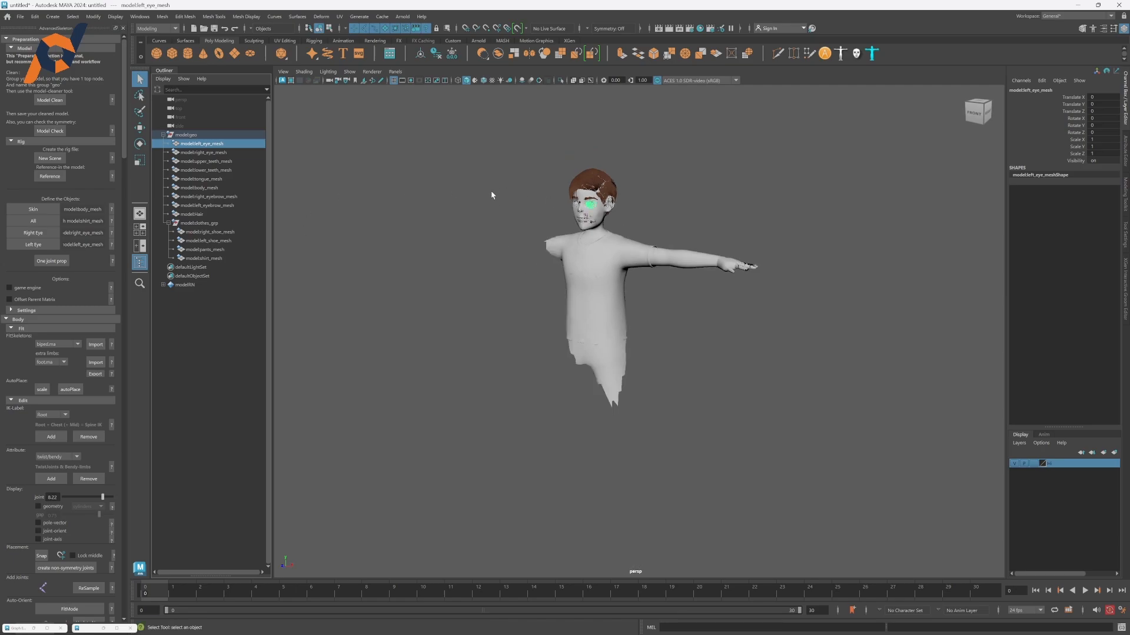
alt+drag(493, 191, 485, 198)
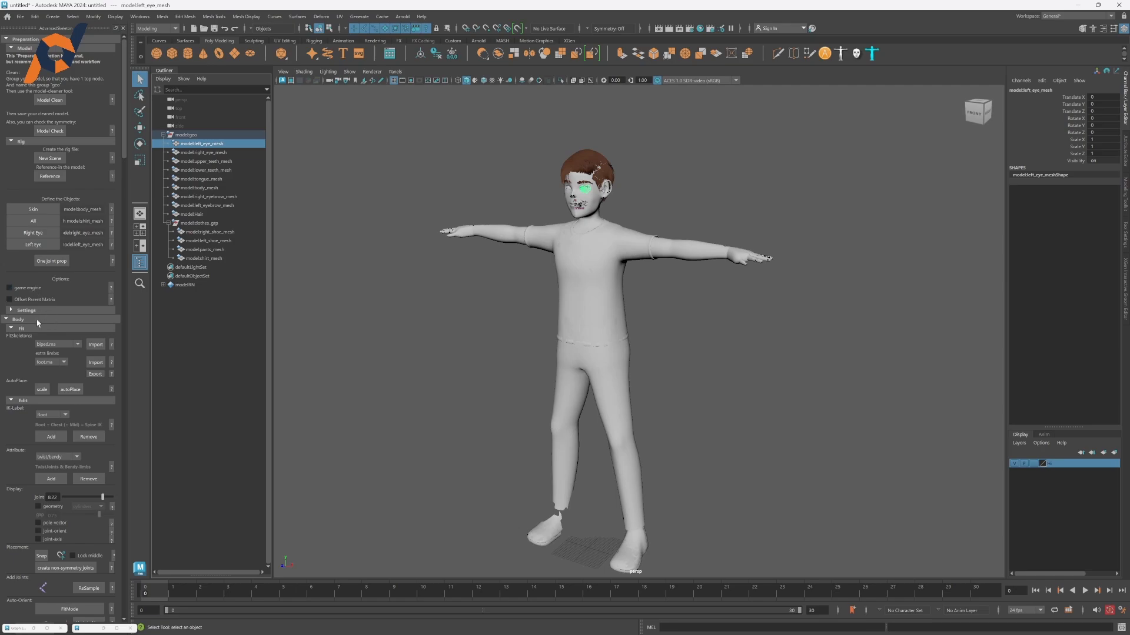
scroll(37, 323, down, 10)
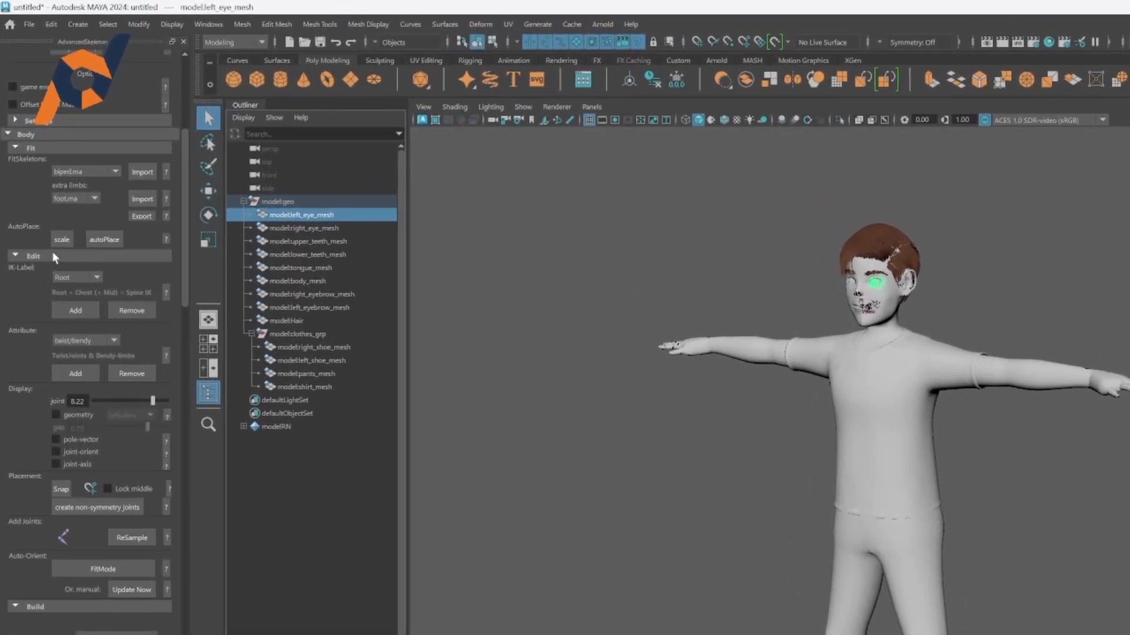
scroll(37, 172, down, 2)
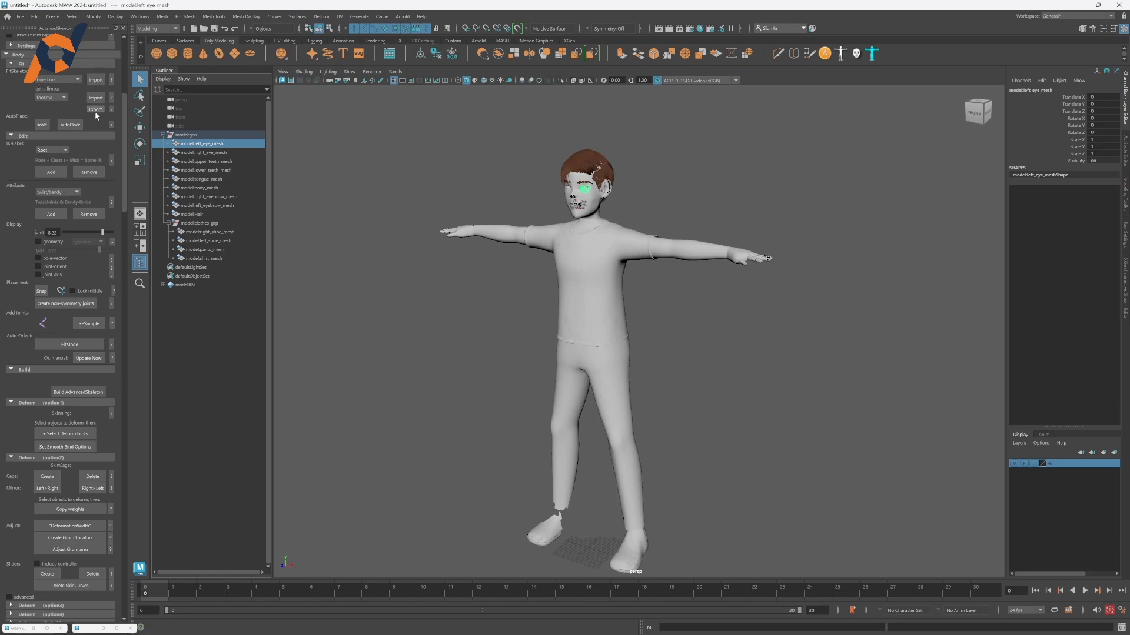
click(66, 81)
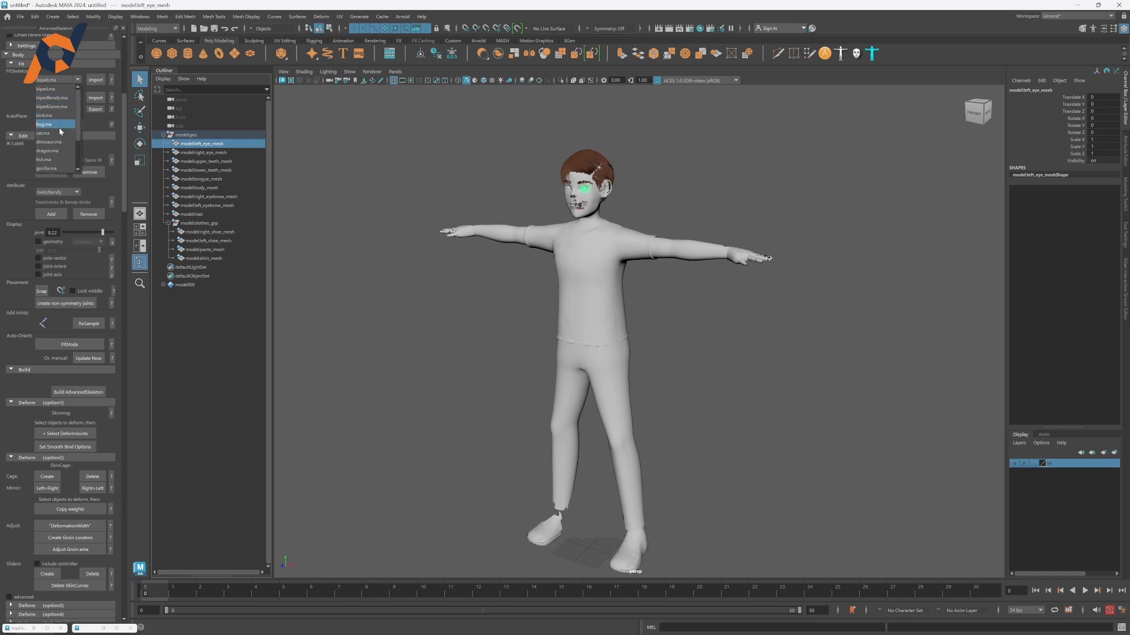
scroll(65, 152, down, 2)
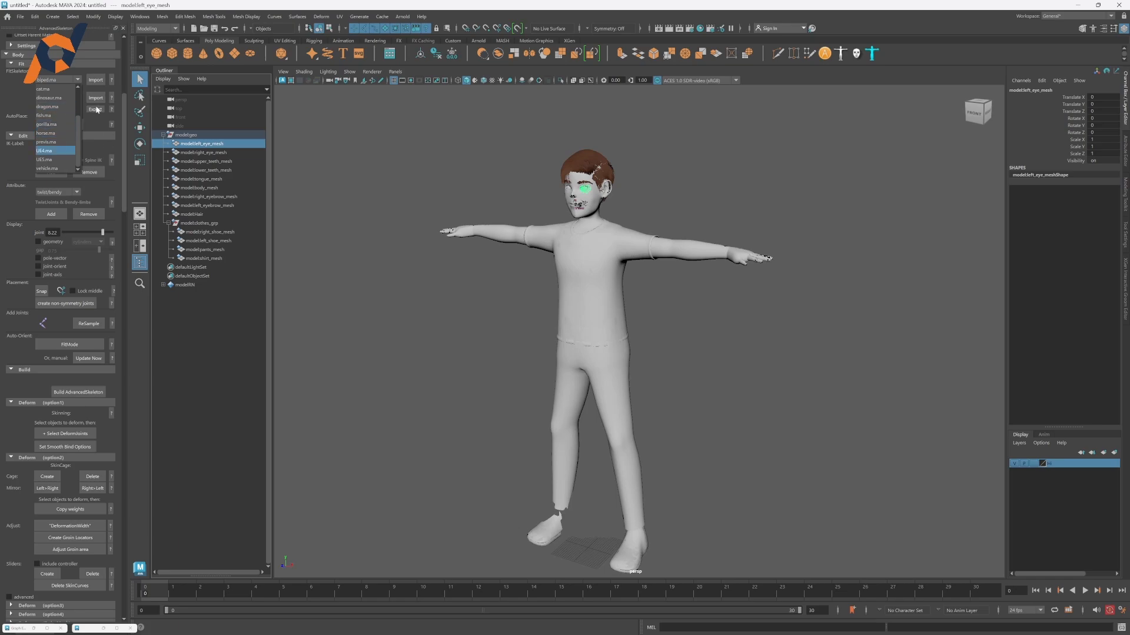
click(17, 82)
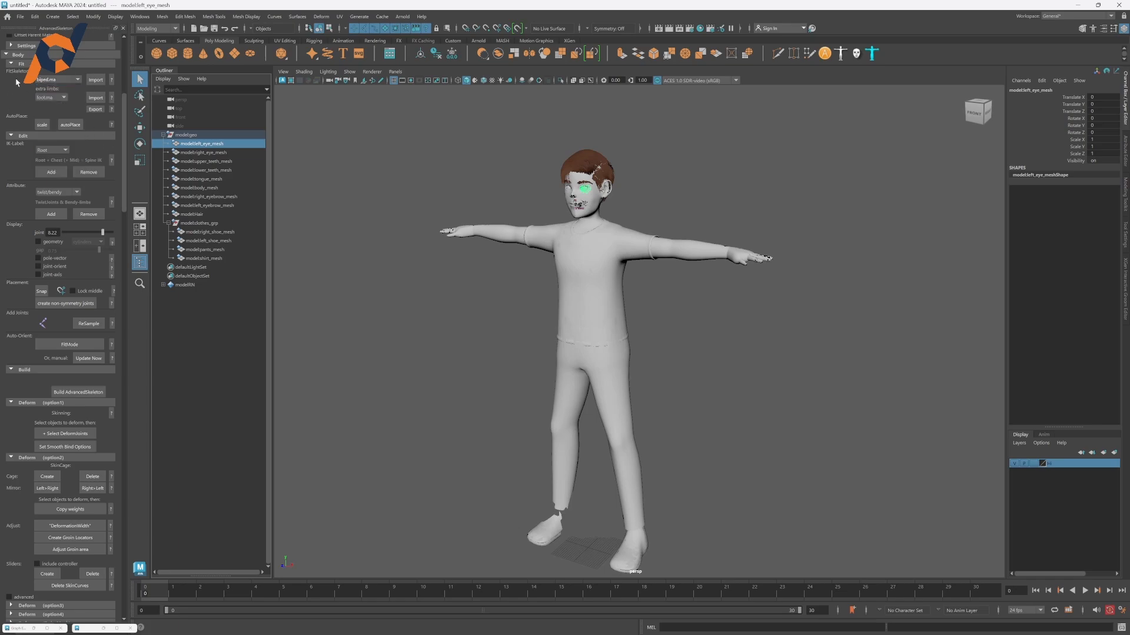
Choose biped.ma as the fit skeleton and import it into the scene.
click(56, 80)
click(58, 81)
click(56, 82)
click(54, 82)
click(51, 80)
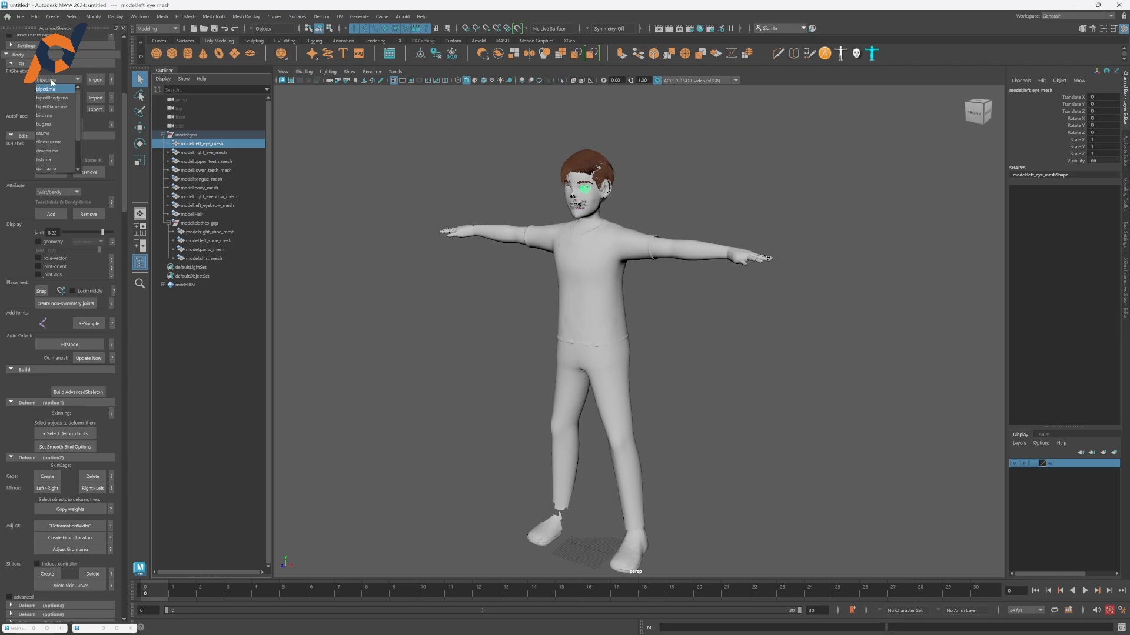
click(53, 83)
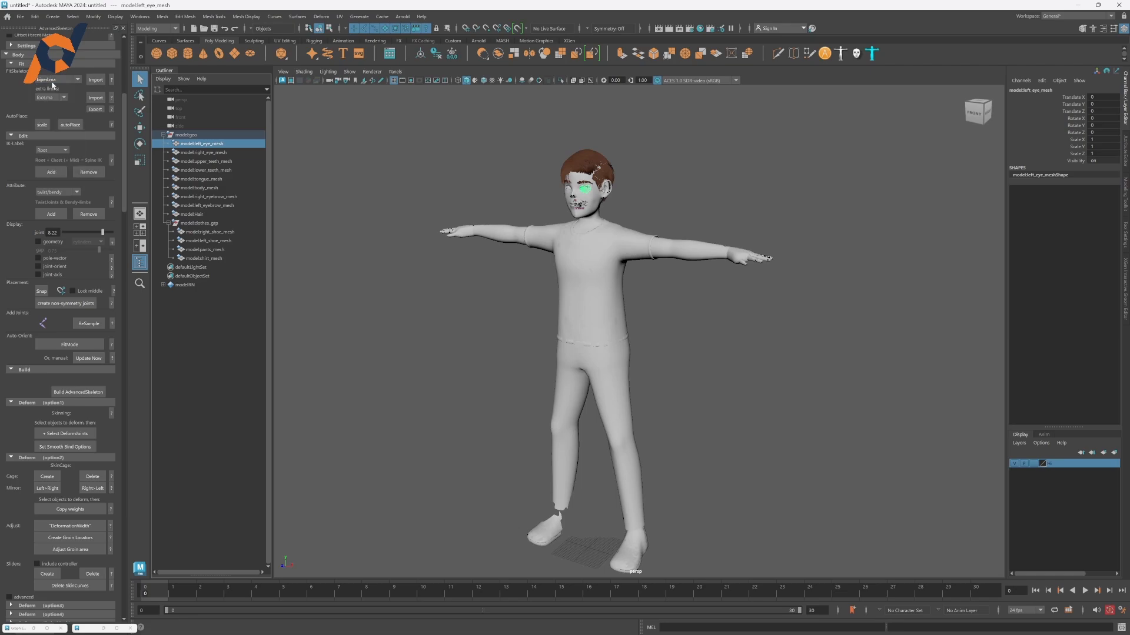
click(96, 82)
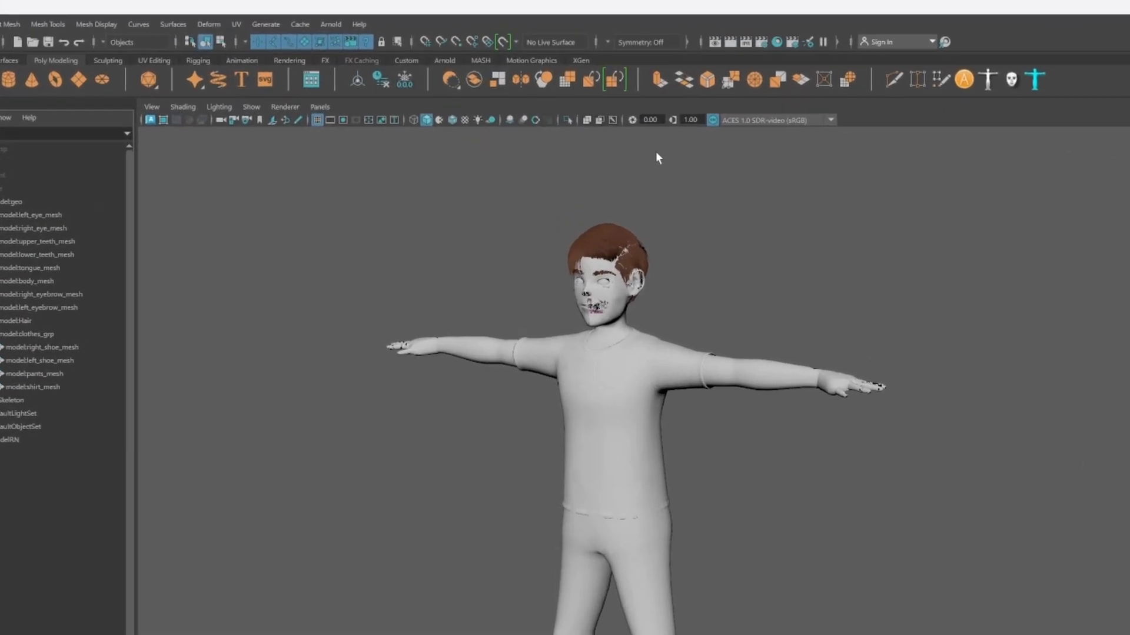
Turn on X-Ray Joints and Wireframe on Shaded in the perspective view and inspect the character from the front.
click(612, 117)
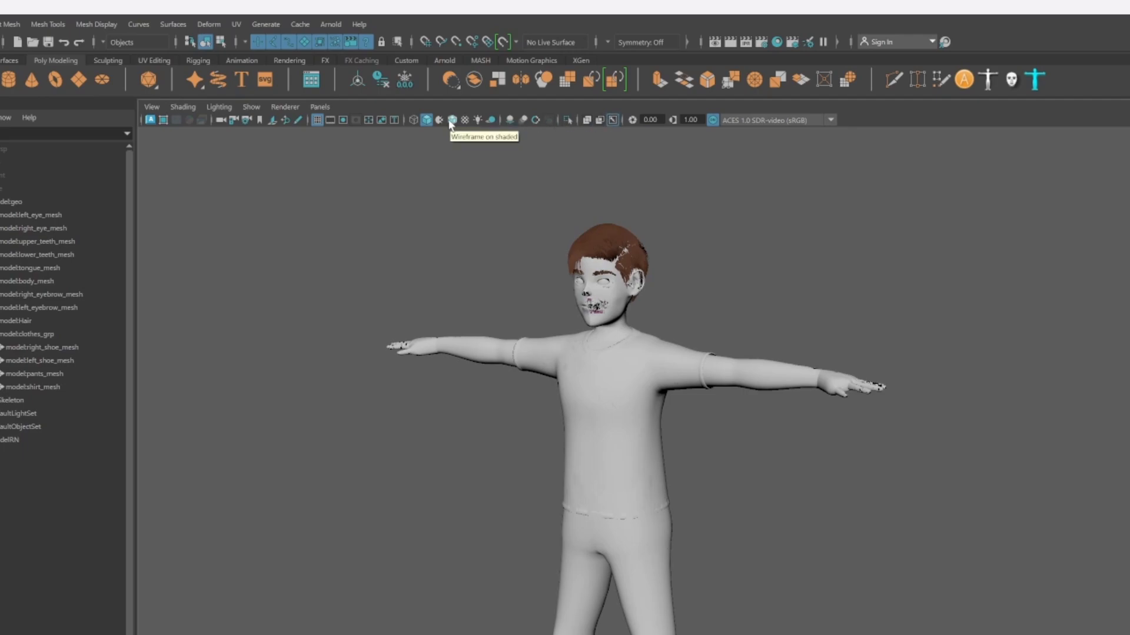
click(452, 120)
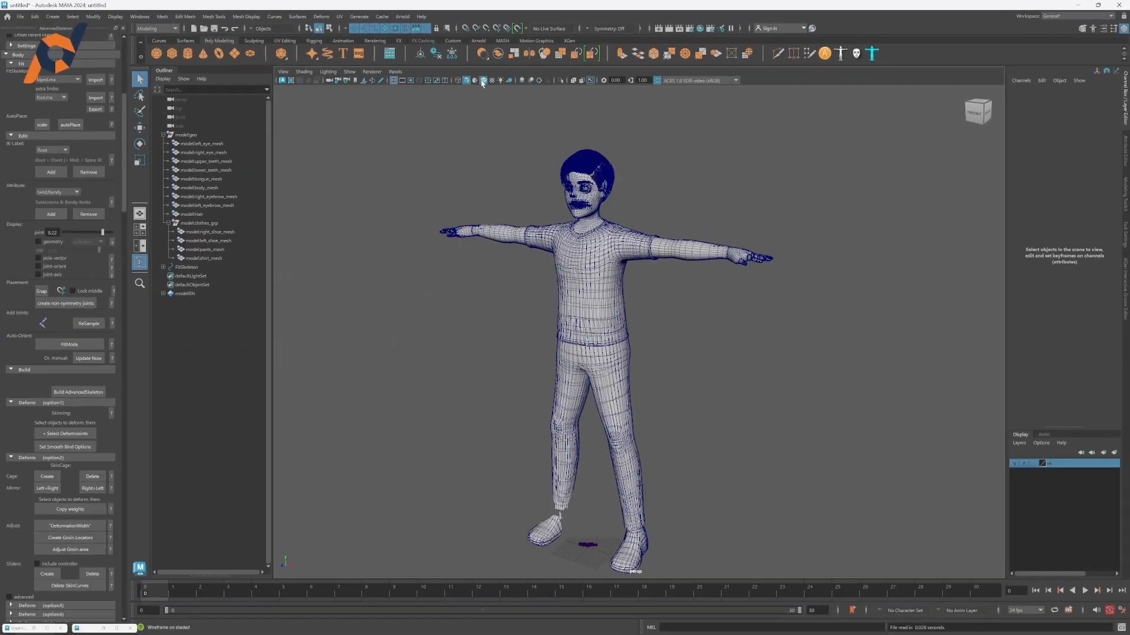
alt+drag(500, 482, 528, 482)
mouse_move(534, 322)
alt+right_down()
mouse_move(594, 325)
mouse_move(529, 330)
alt+right_up()
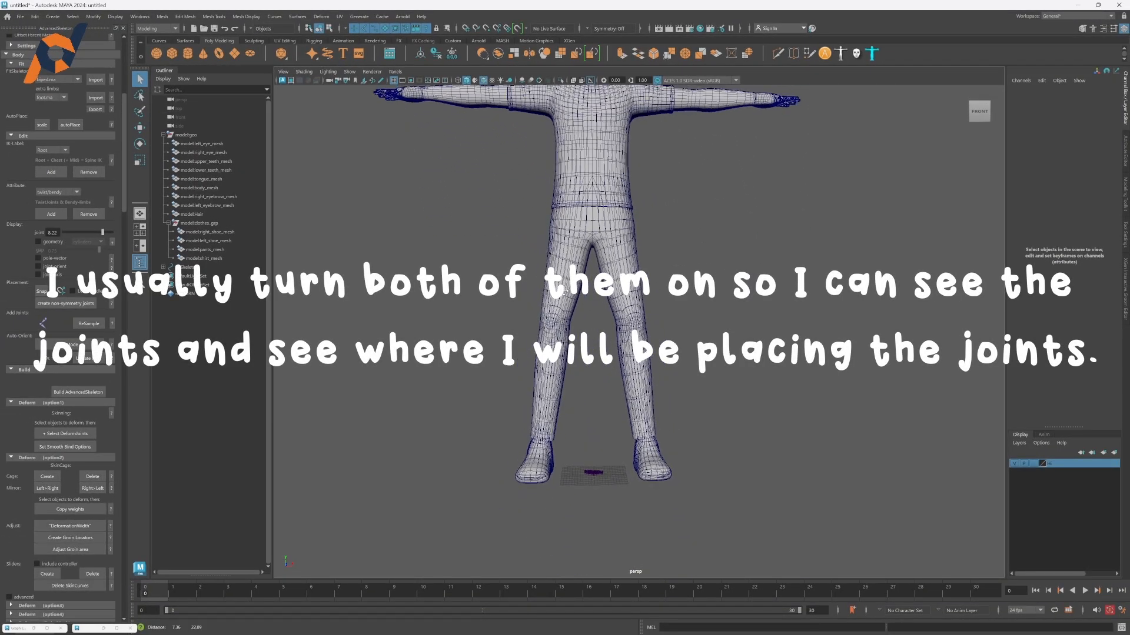
alt+drag(506, 341, 550, 335)
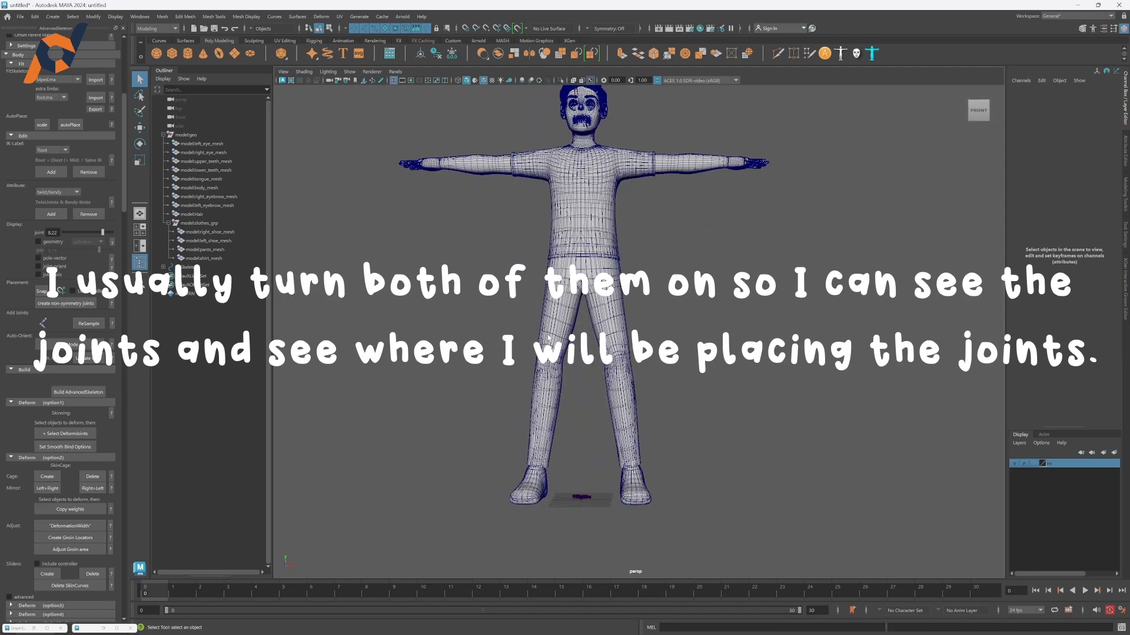
alt+right_drag(550, 334, 606, 323)
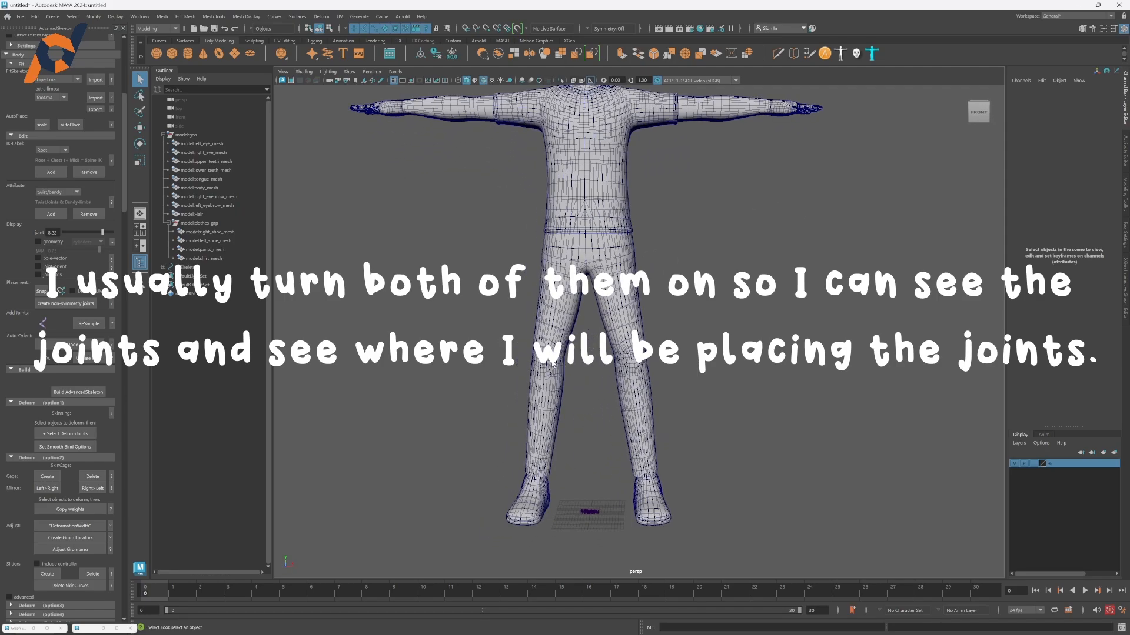
alt+drag(576, 248, 544, 232)
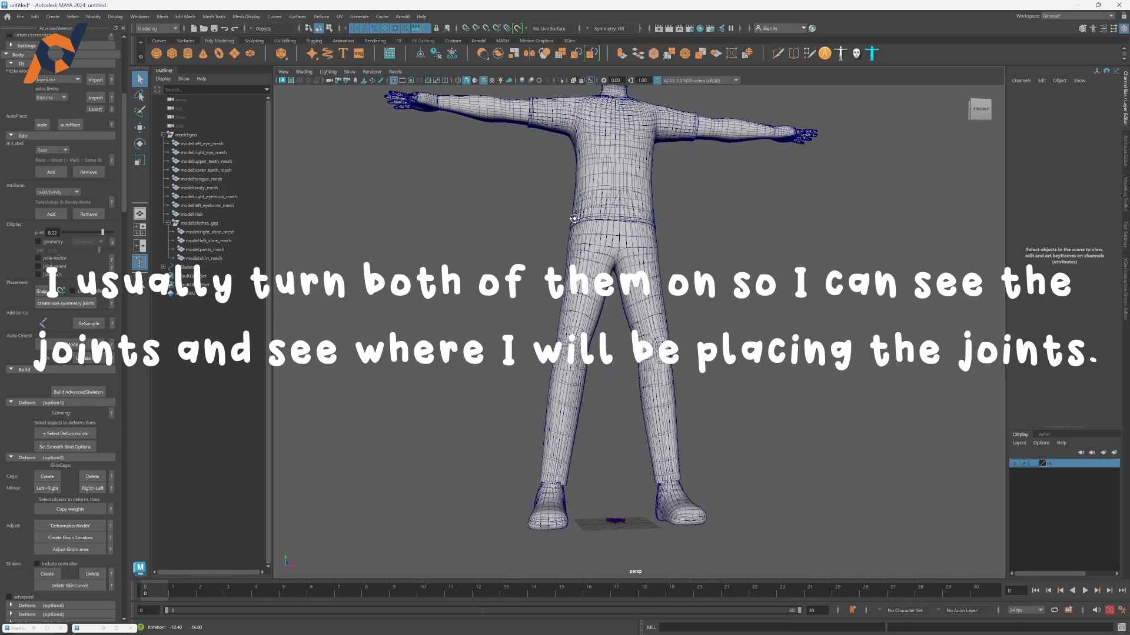
mouse_move(544, 232)
alt+right_down()
mouse_move(554, 232)
mouse_move(540, 244)
alt+right_up()
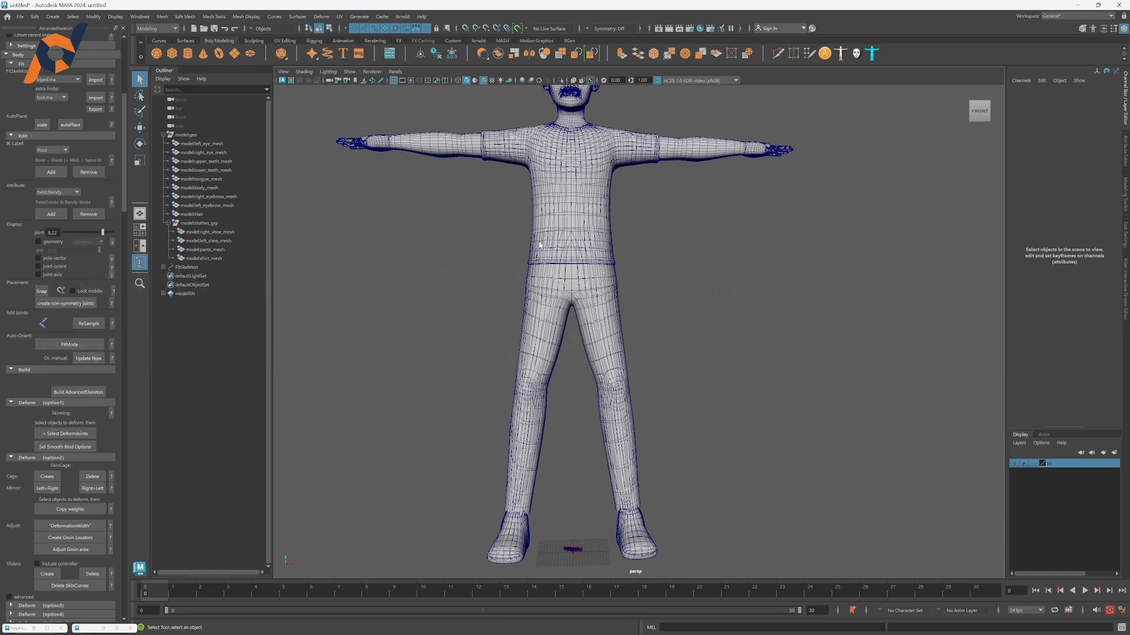
Put clothes_grp on a new display layer named clothes_lyr with its display type set to Reference.
click(191, 224)
click(168, 223)
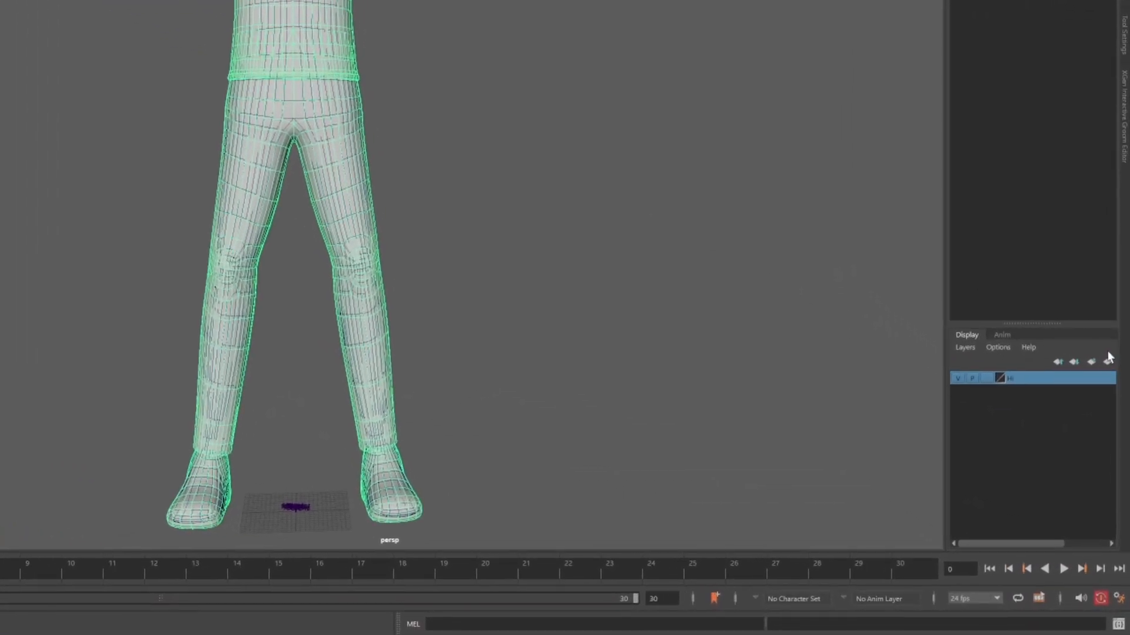
click(1107, 362)
double_click(1041, 379)
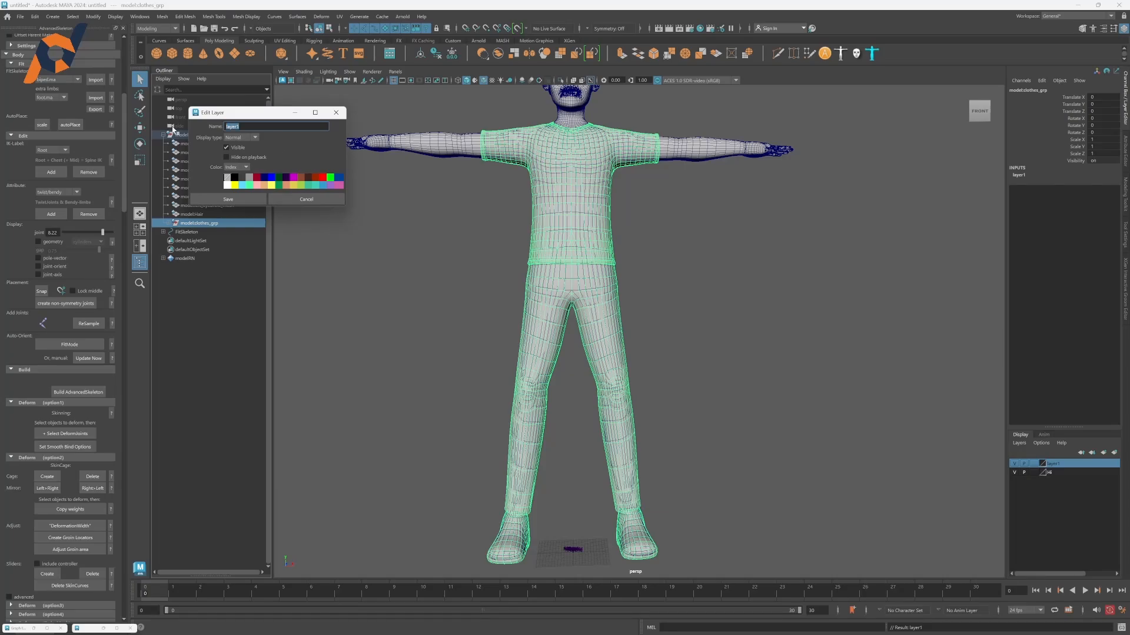
text(clothes_l)
click(227, 139)
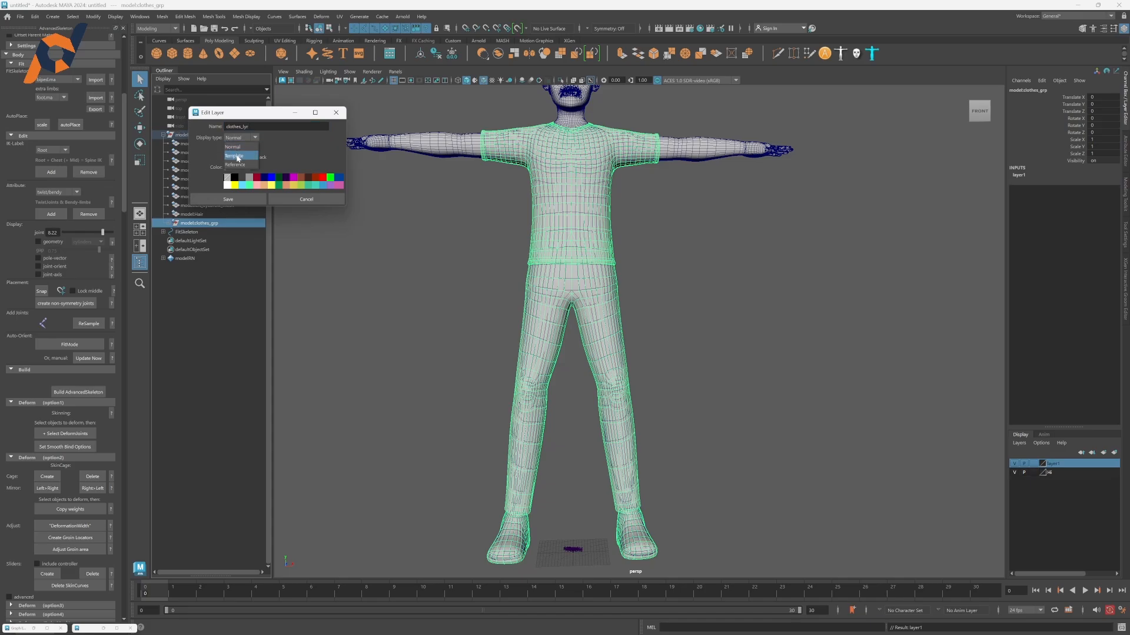
click(237, 166)
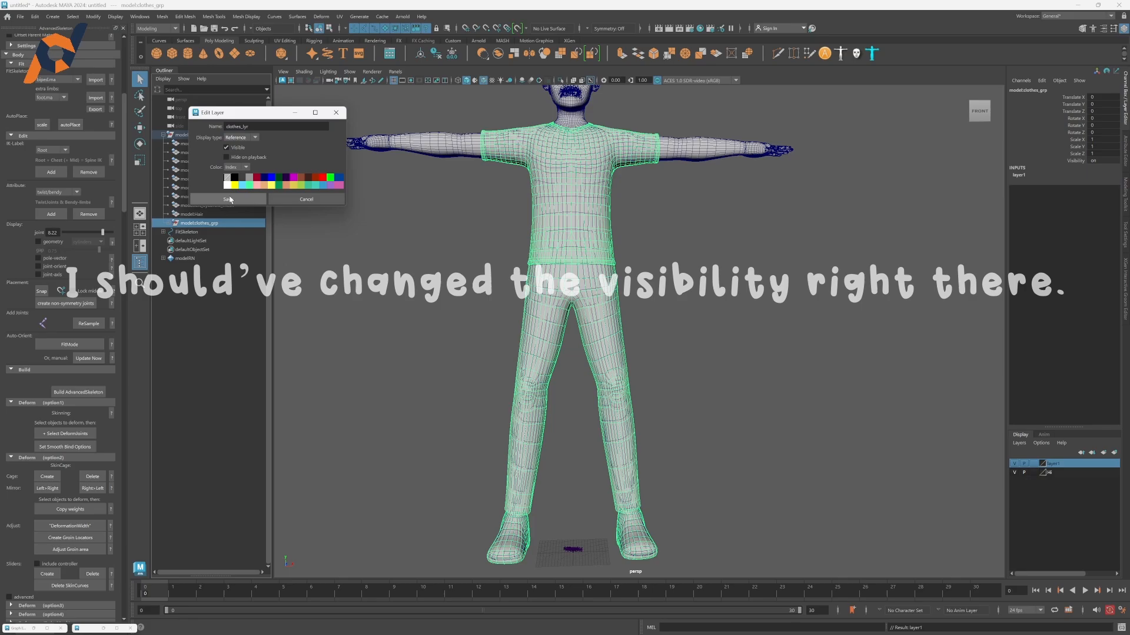
click(228, 200)
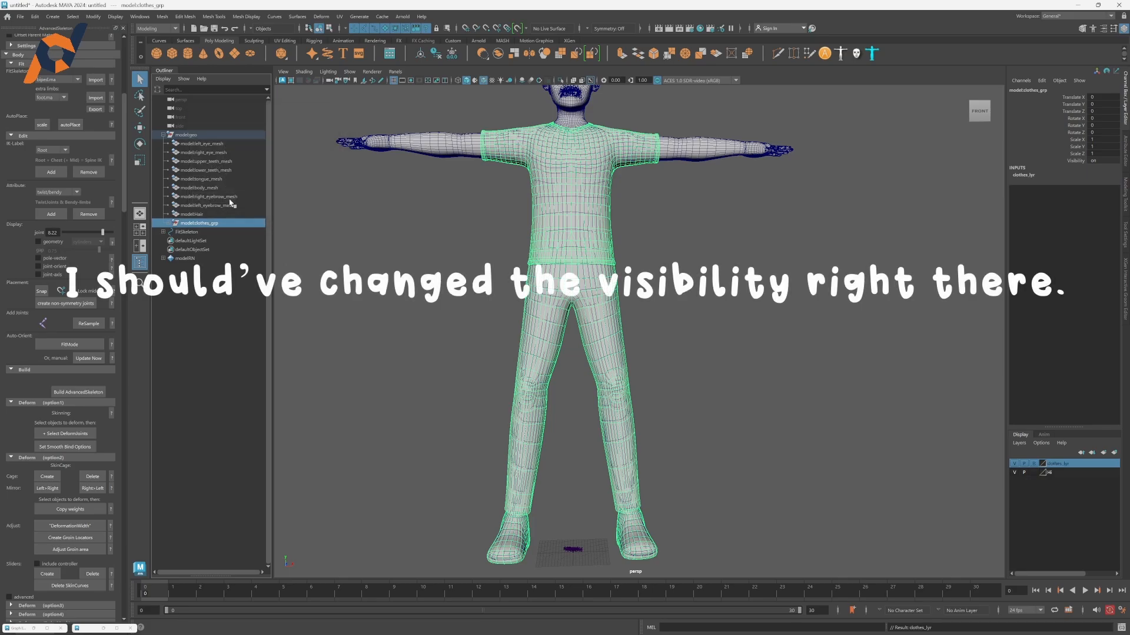
Hide the clothes_lyr layer and clear the selection so only the body model is displayed.
click(1014, 464)
click(706, 307)
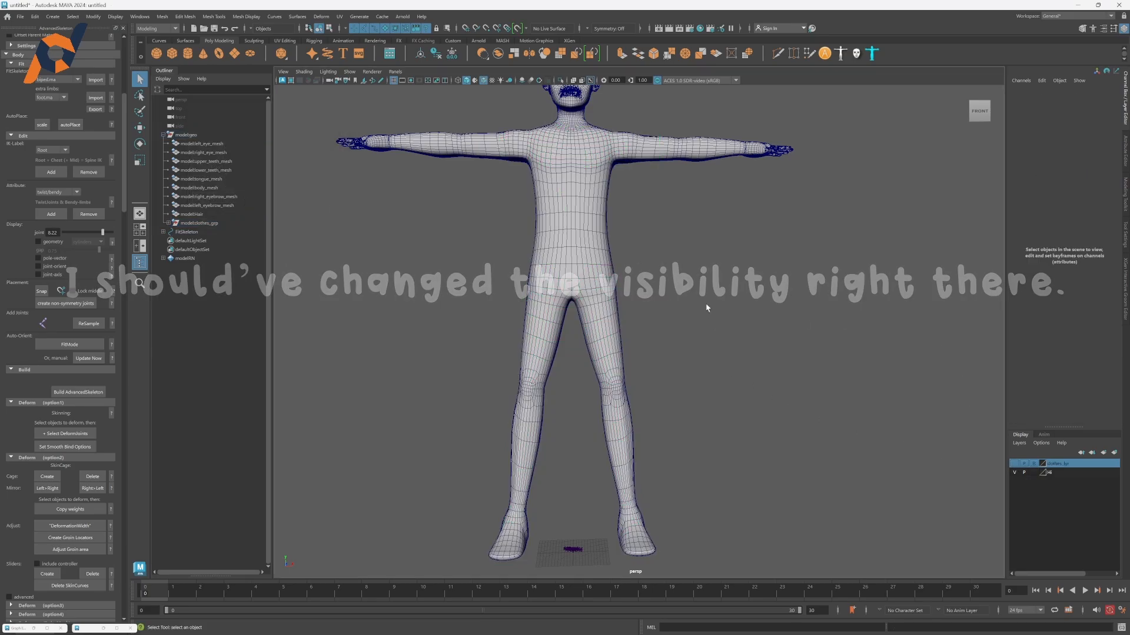
alt+drag(706, 307, 577, 236)
scroll(577, 236, up, 5)
scroll(578, 236, down, 8)
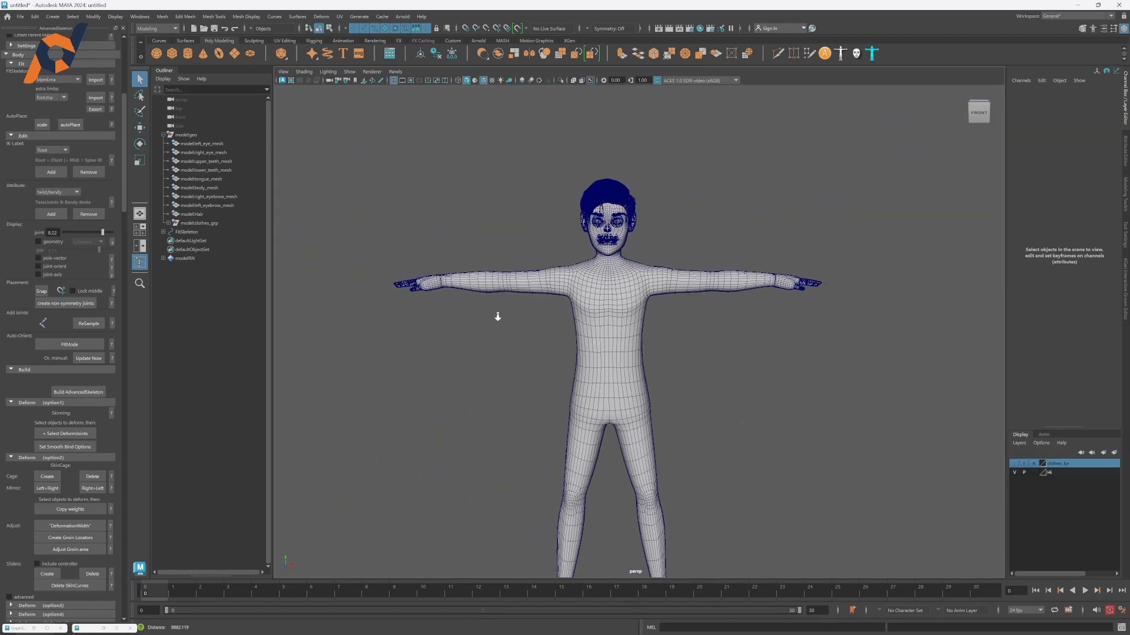
scroll(560, 244, up, 3)
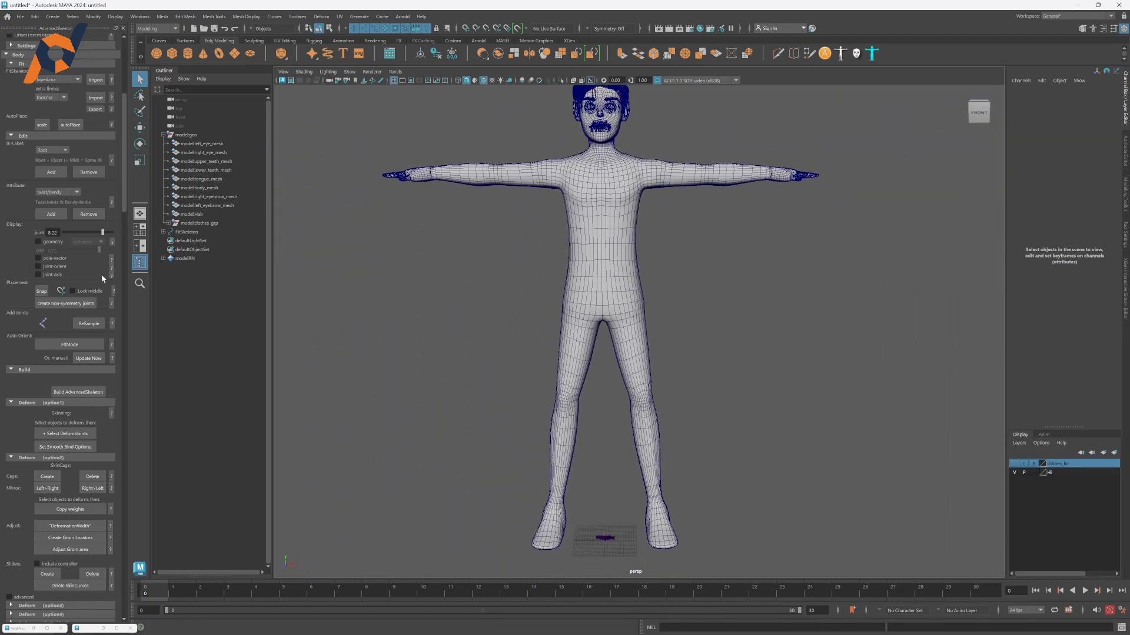
scroll(48, 306, up, 1)
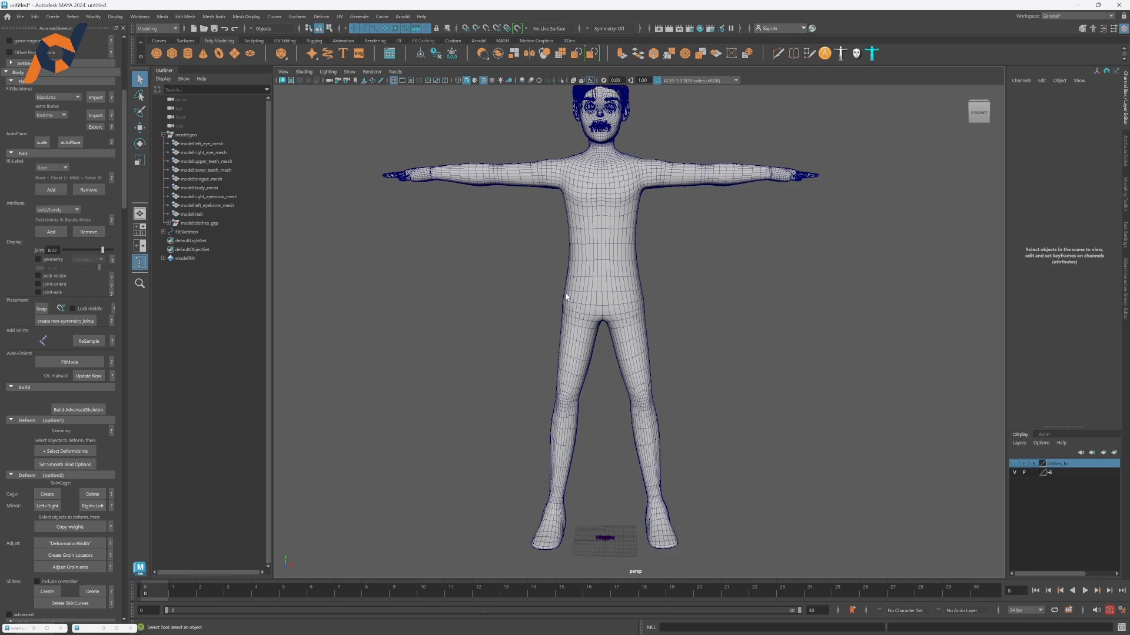
Examine the imported fit skeleton between the character's feet and compare its size with the whole body.
alt+drag(532, 294, 524, 313)
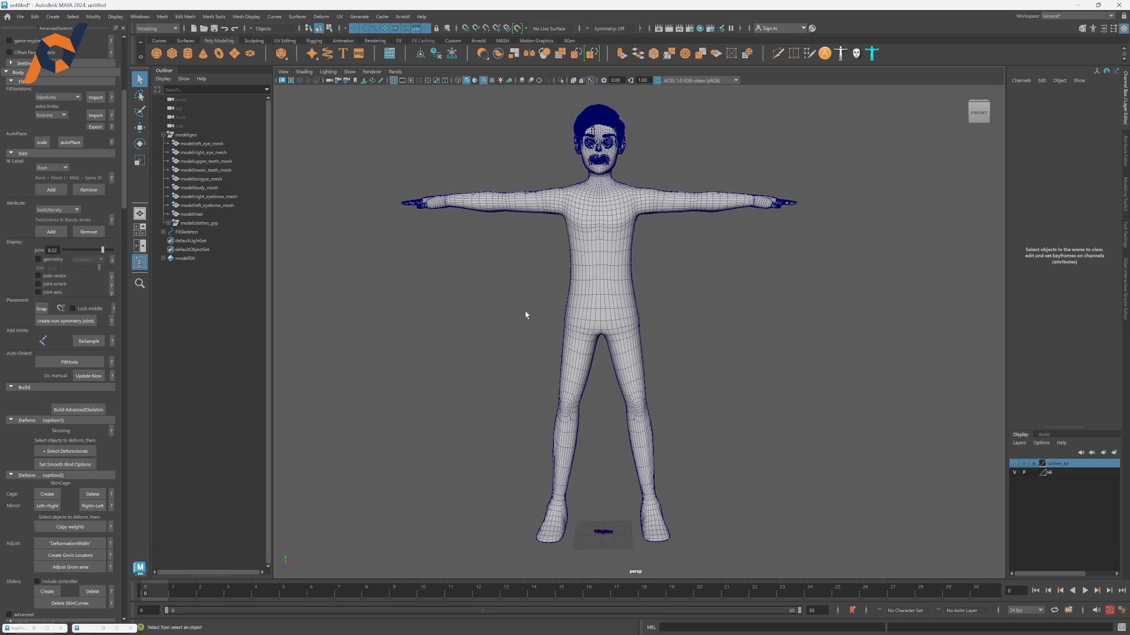
alt+right_drag(526, 314, 719, 441)
alt+middle_drag(718, 441, 638, 229)
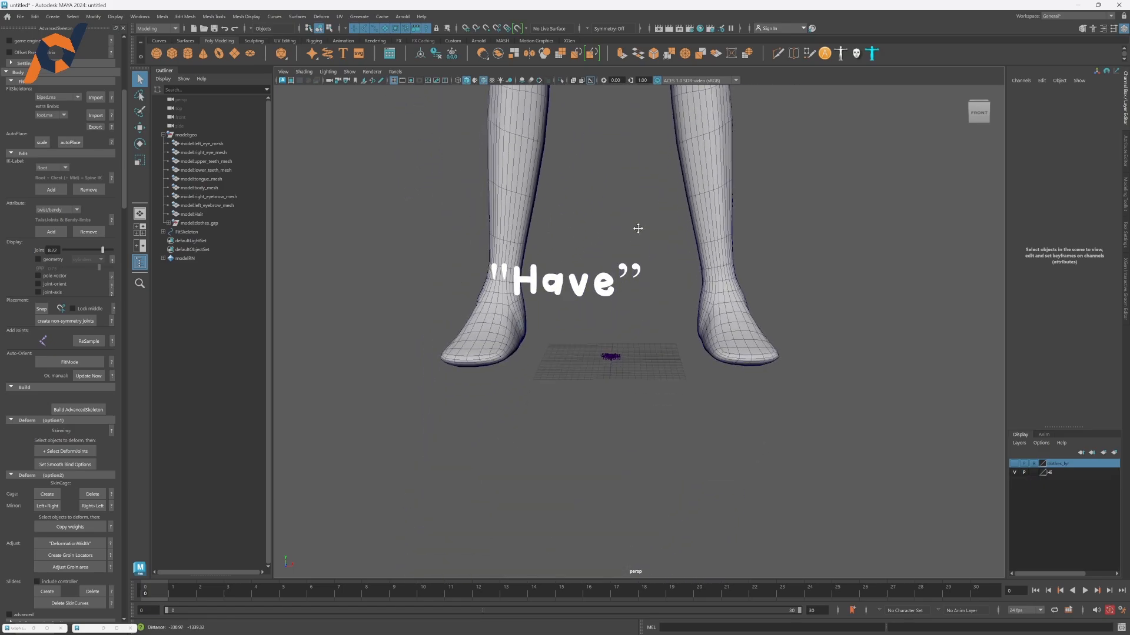
alt+right_drag(638, 228, 422, 355)
alt+middle_drag(422, 355, 464, 510)
alt+right_drag(464, 510, 482, 414)
alt+drag(482, 413, 474, 329)
alt+middle_drag(473, 330, 450, 516)
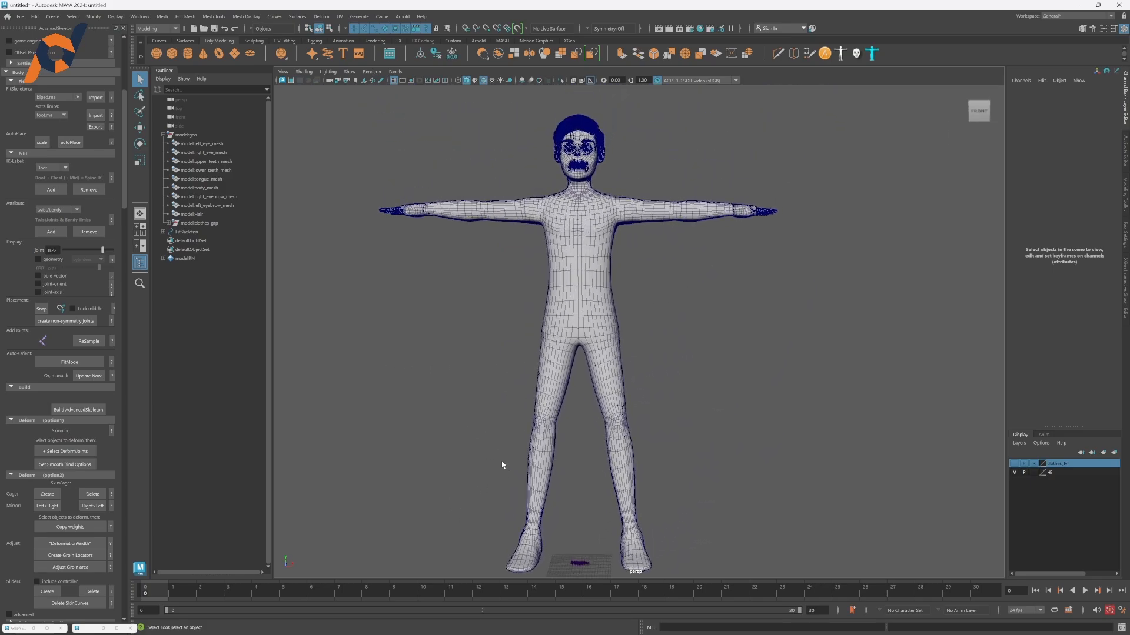
alt+right_drag(501, 461, 404, 441)
alt+middle_drag(409, 393, 387, 323)
alt+right_drag(388, 323, 448, 329)
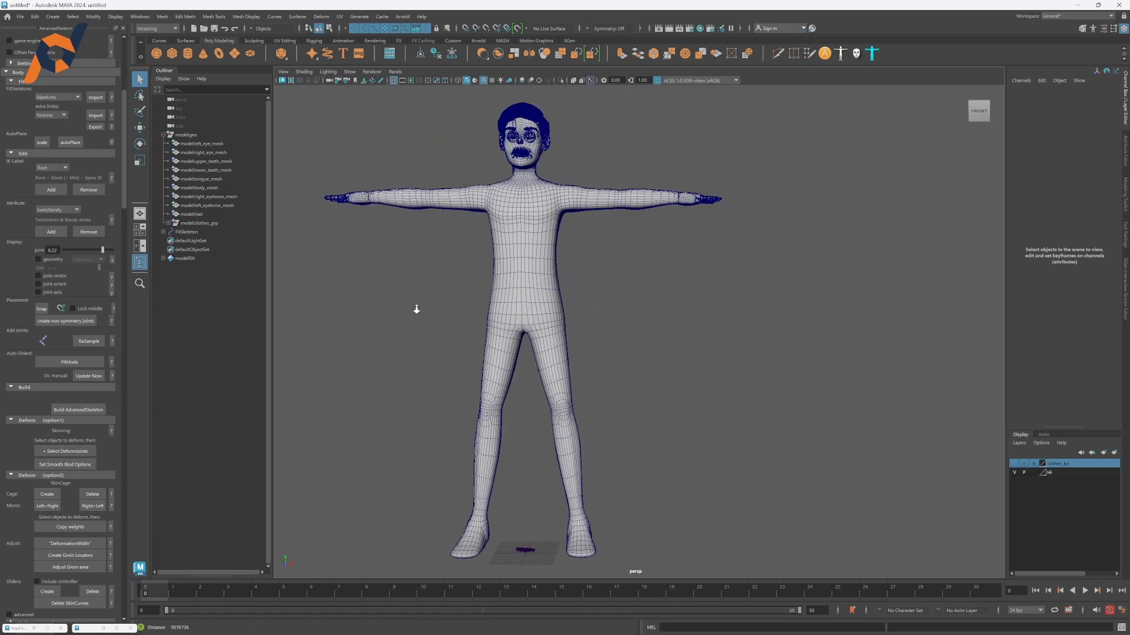
alt+middle_drag(457, 360, 457, 283)
Keep foot.ma as the extra limbs preset and run autoPlace to fit the skeleton to the body.
scroll(66, 161, up, 1)
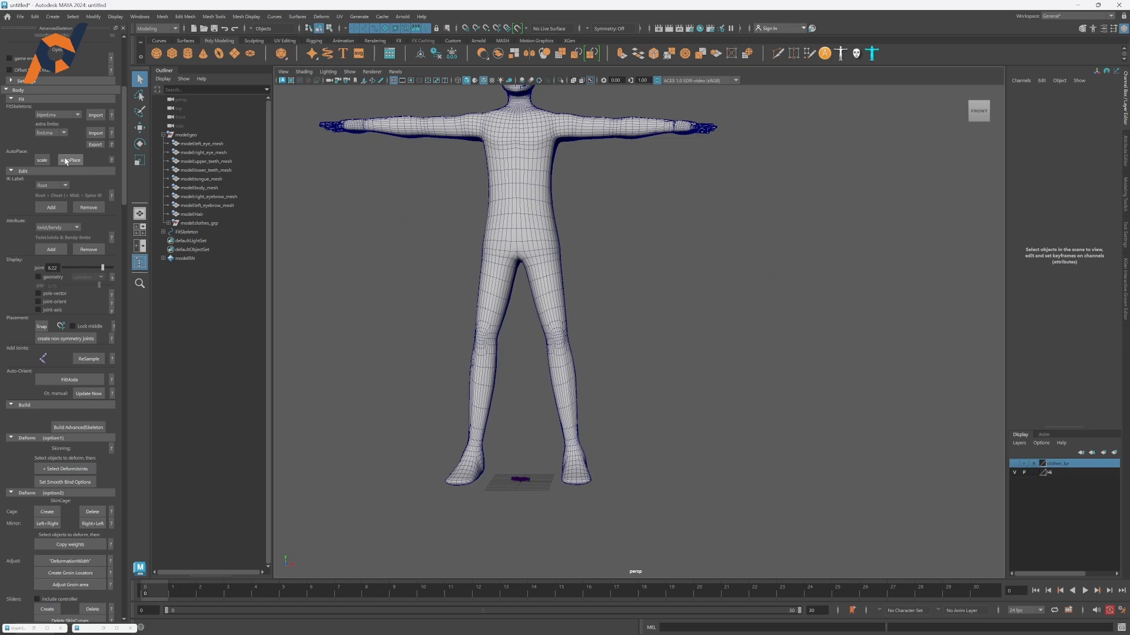
click(61, 134)
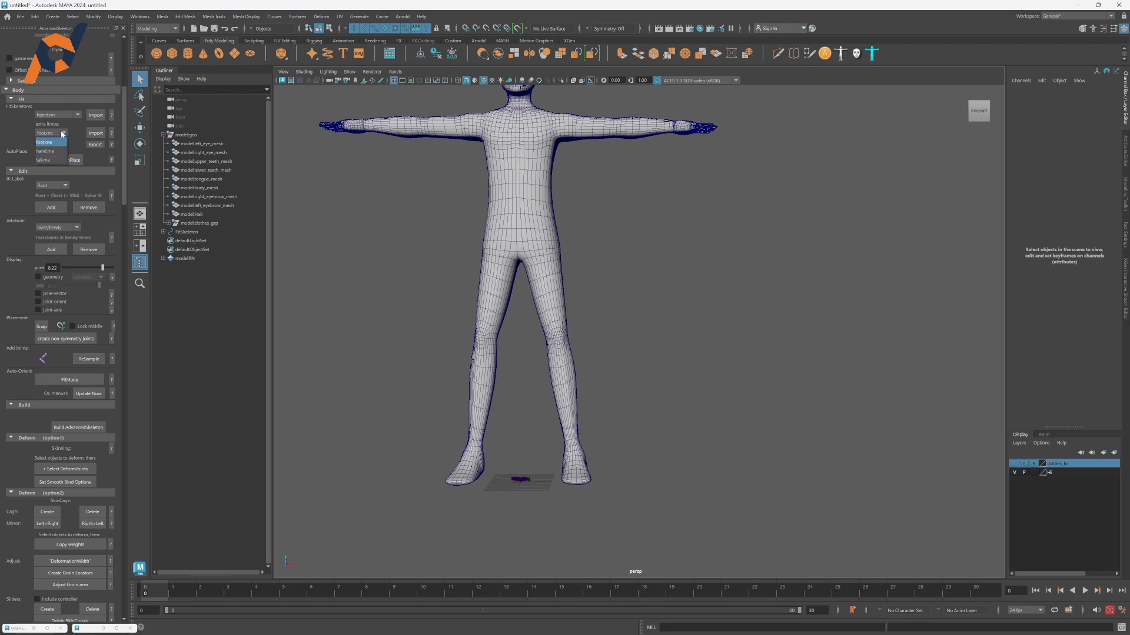
click(59, 142)
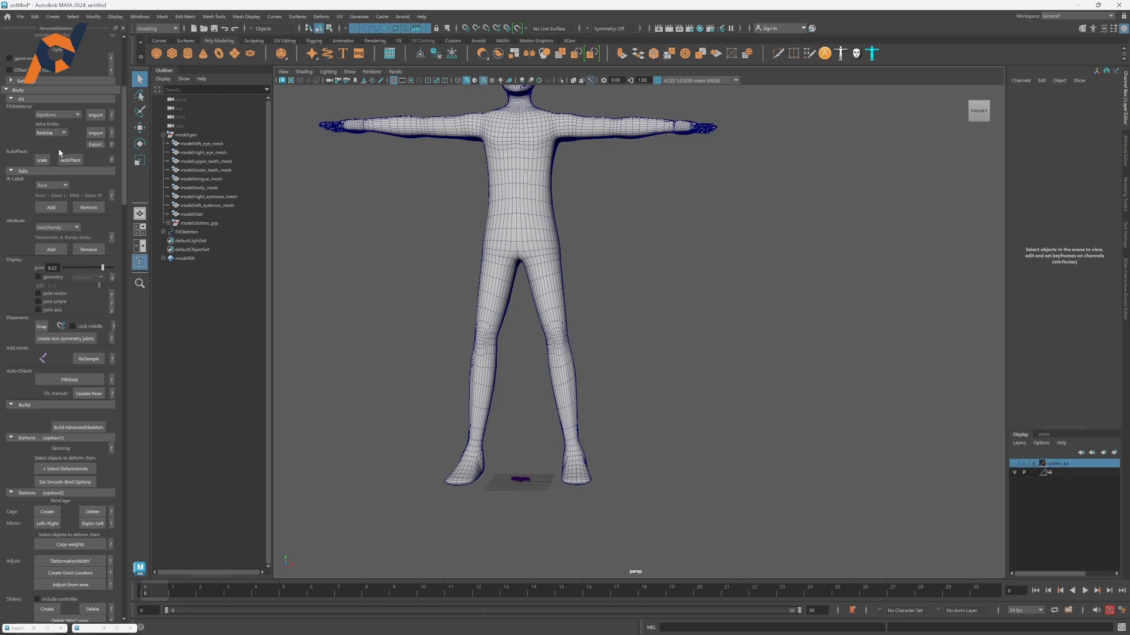
alt+middle_drag(370, 252, 416, 306)
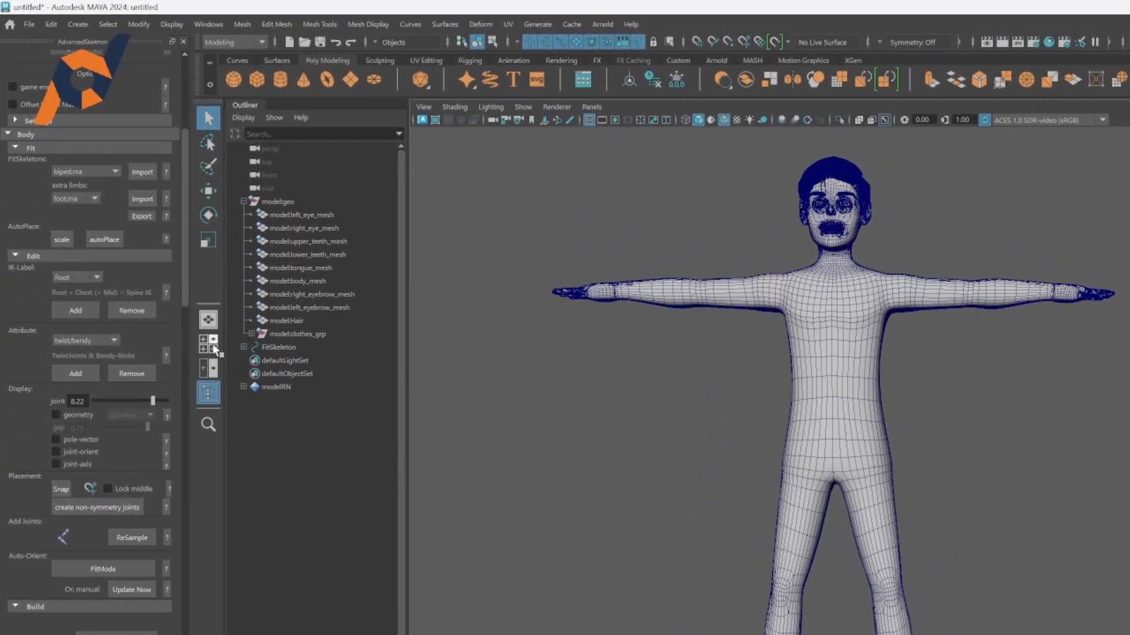
click(103, 240)
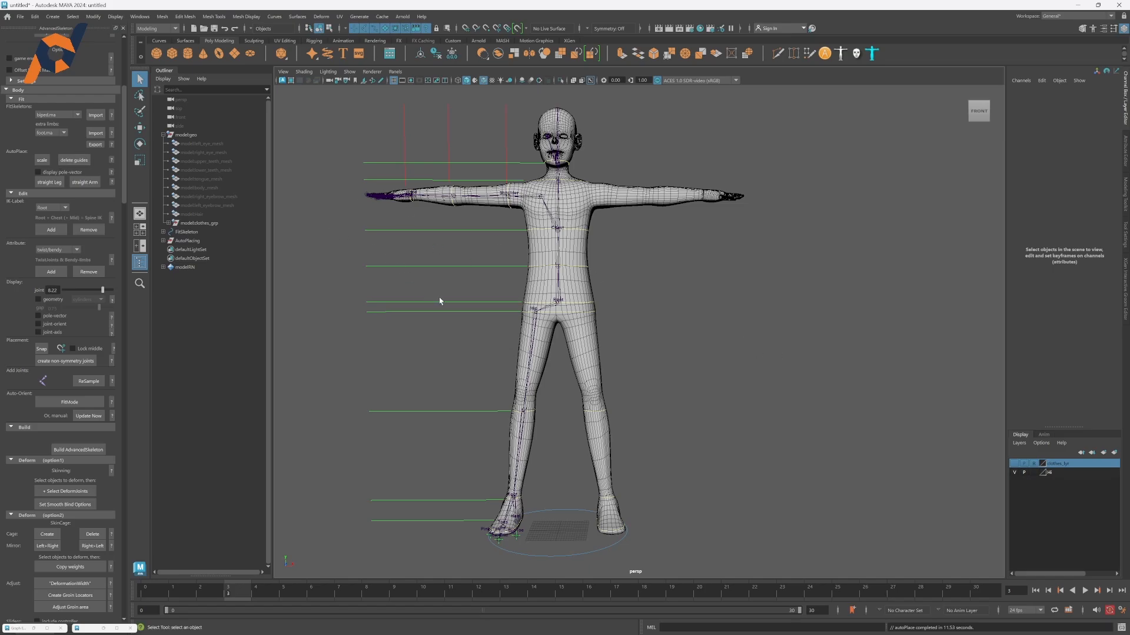
Select the root guide line at the hips with the Move tool and raise it slightly.
alt+drag(474, 385, 460, 356)
alt+right_drag(461, 356, 510, 360)
alt+middle_drag(510, 360, 591, 462)
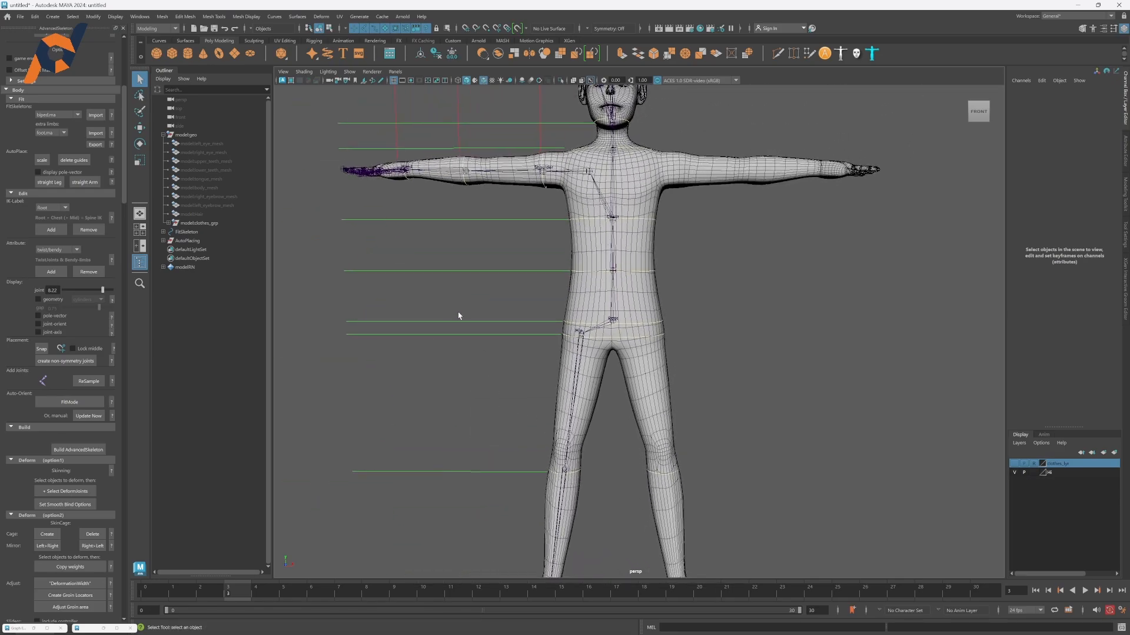
click(463, 323)
alt+middle_drag(492, 353, 507, 388)
key(w)
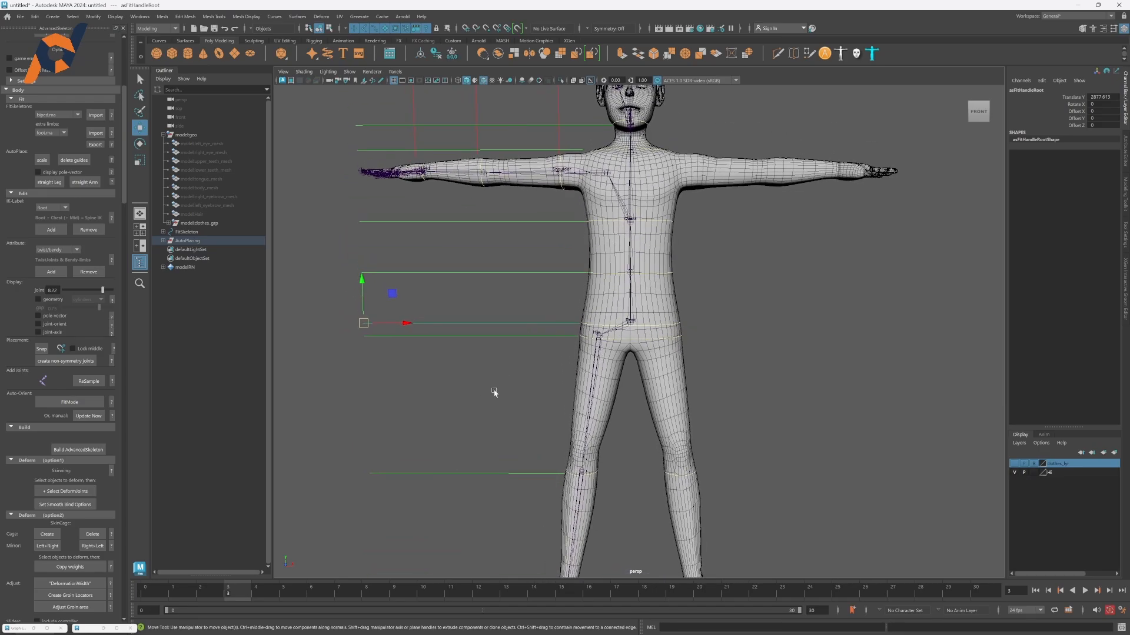
alt+right_drag(477, 388, 487, 387)
mouse_move(487, 387)
alt+mouse_down()
mouse_move(608, 389)
mouse_move(477, 384)
alt+mouse_up()
alt+right_drag(469, 379, 497, 377)
alt+middle_drag(498, 378, 538, 361)
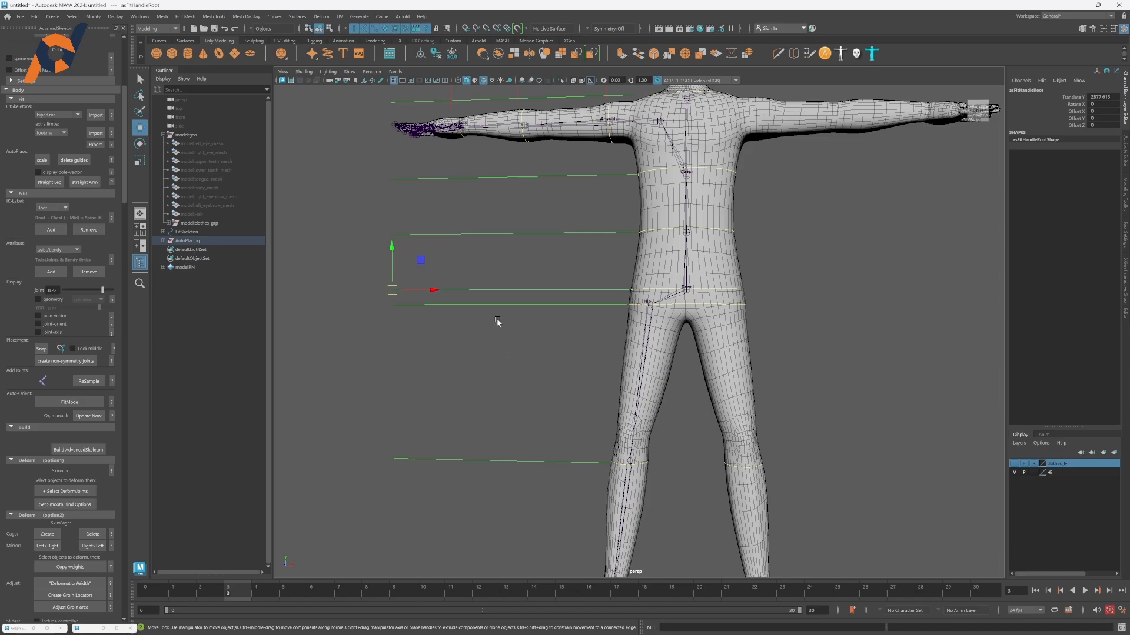
alt+middle_drag(474, 344, 449, 376)
middle_drag(449, 386, 465, 375)
Adjust the hip guide line and raise the knee guide line to a height of about 1708 at the character's knee.
click(458, 336)
alt+middle_drag(460, 407, 458, 318)
drag(445, 366, 447, 401)
alt+middle_drag(464, 455, 465, 395)
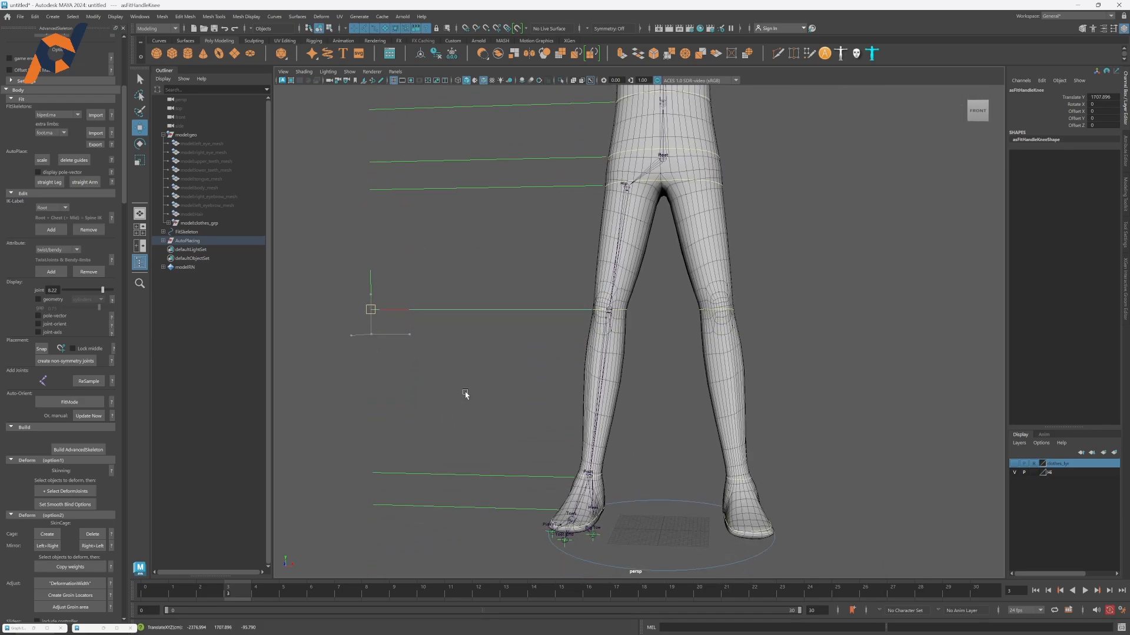
drag(453, 420, 498, 295)
middle_drag(507, 363, 507, 363)
Adjust the ankle guide line to a height of about 392 so its joint sits in the ankle.
alt+middle_drag(497, 421, 502, 330)
drag(496, 339, 502, 393)
middle_drag(512, 403, 514, 399)
Adjust the toes guide line on the same foot to a height of about 106.
alt+drag(514, 399, 557, 454)
alt+middle_drag(557, 454, 548, 275)
alt+right_drag(548, 275, 659, 265)
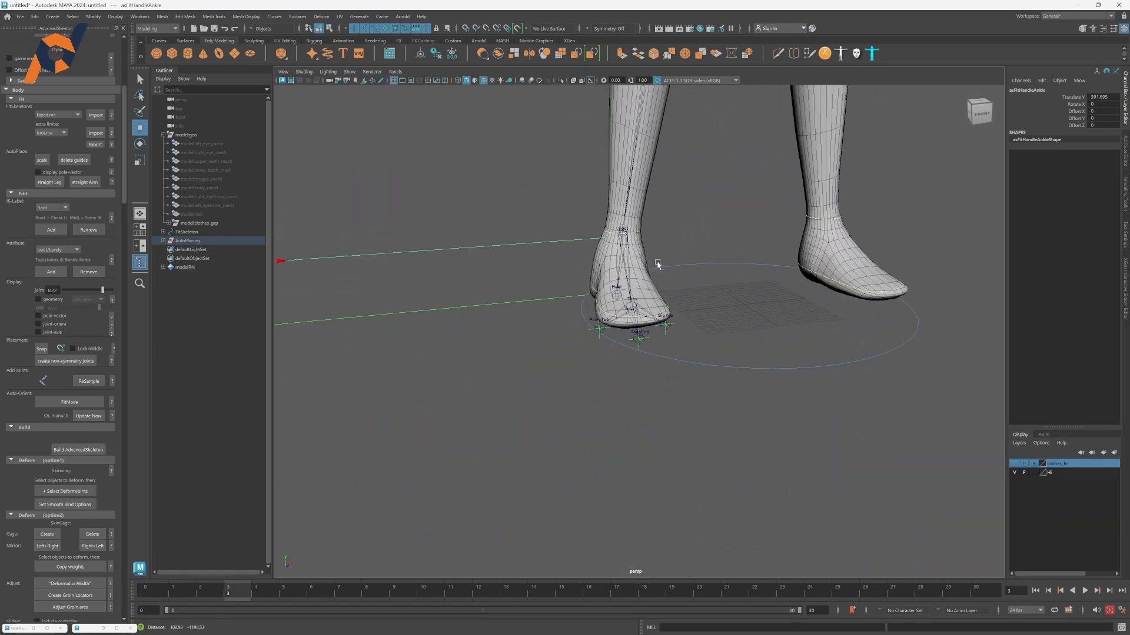
alt+drag(547, 301, 592, 284)
drag(592, 296, 598, 317)
middle_drag(604, 356, 603, 361)
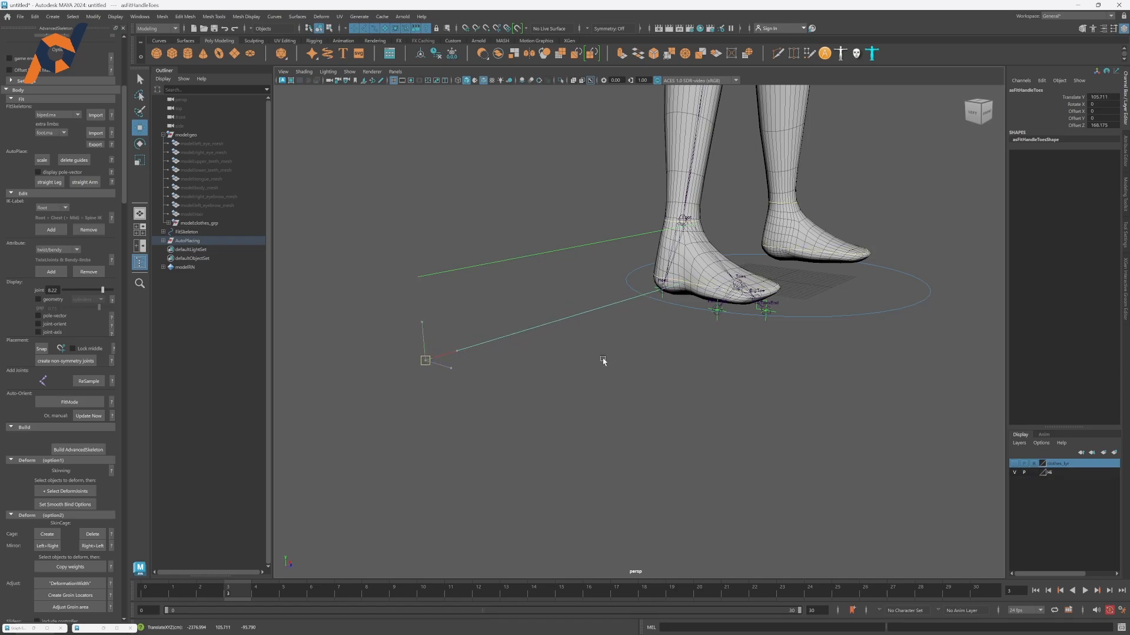
Move the shoulder guide line inward along X to about -458 so the shoulder joint sits closer to the torso.
alt+right_drag(602, 361, 580, 283)
alt+middle_drag(581, 283, 521, 435)
alt+right_drag(521, 436, 628, 373)
alt+drag(629, 373, 605, 367)
alt+middle_drag(462, 226, 522, 394)
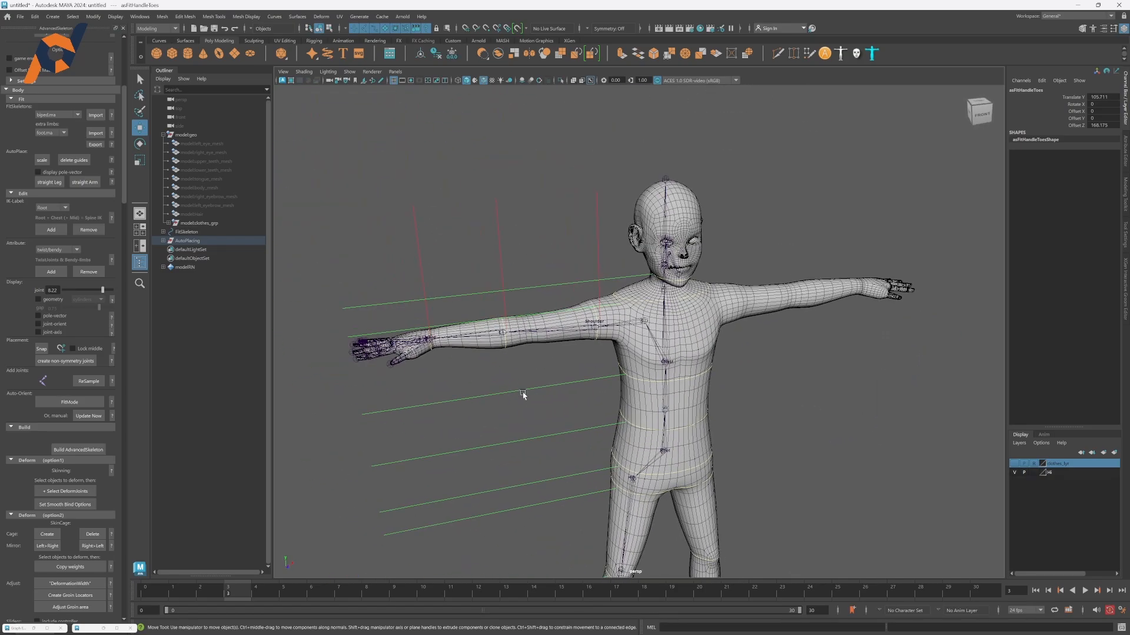
alt+right_drag(522, 394, 596, 408)
drag(513, 236, 570, 239)
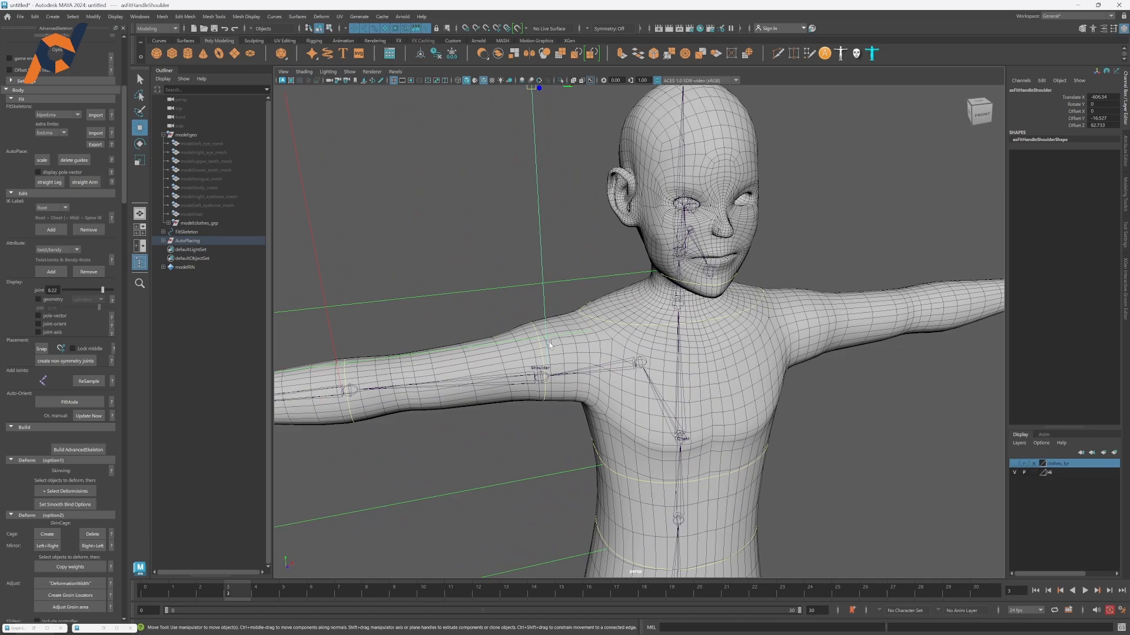
middle_drag(585, 303, 636, 308)
alt+right_drag(655, 310, 609, 316)
alt+drag(609, 316, 549, 298)
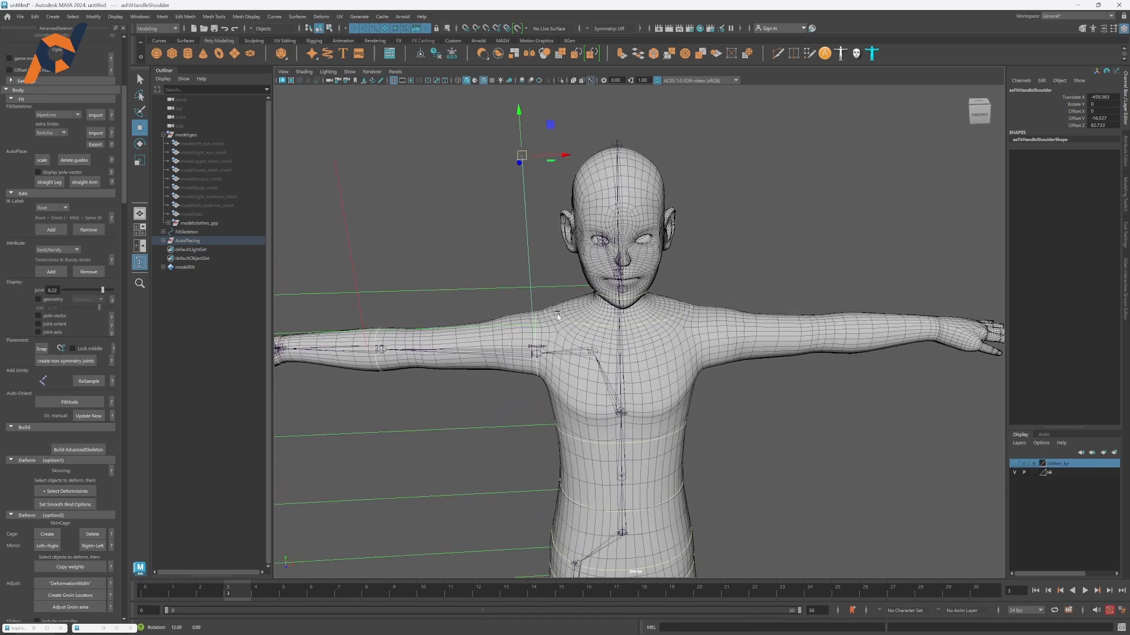
alt+middle_drag(548, 299, 618, 368)
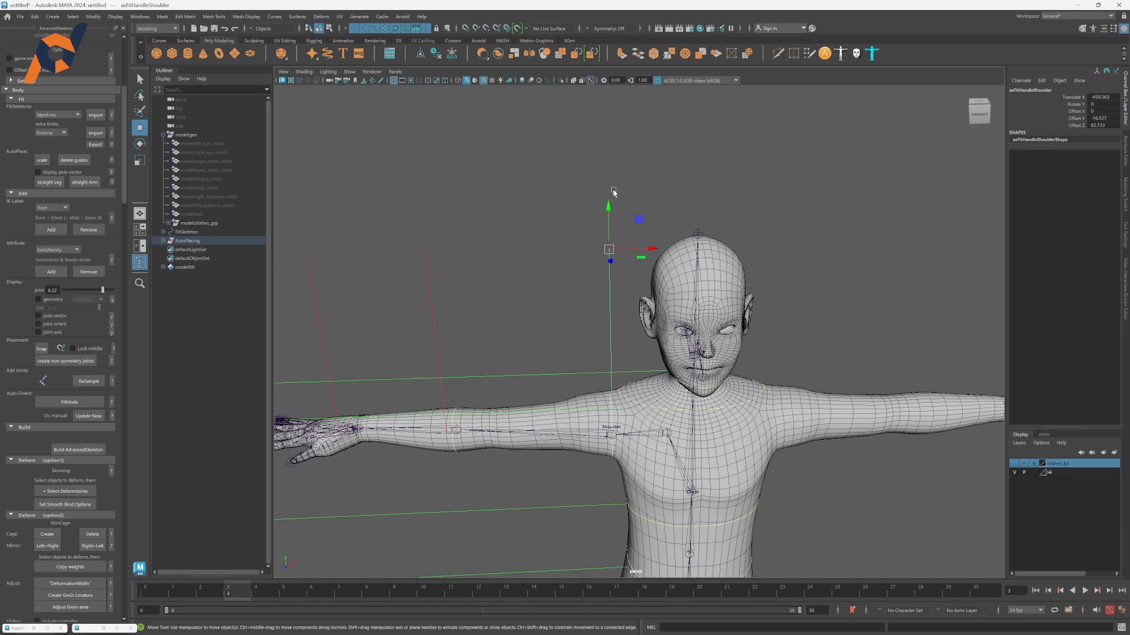
click(484, 263)
drag(543, 285, 617, 243)
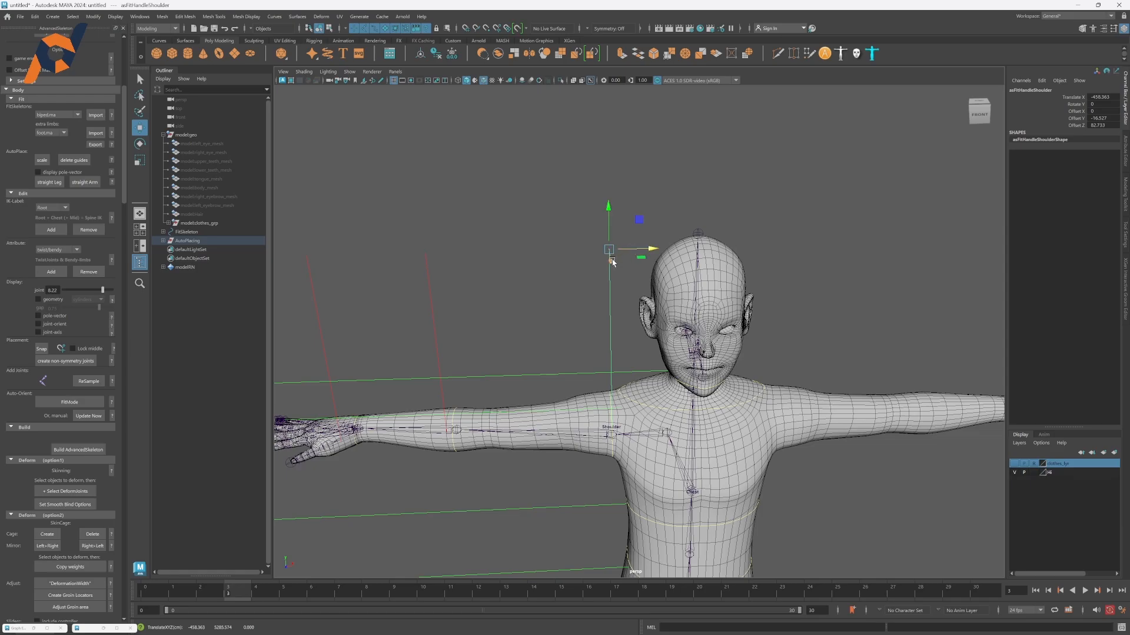
mouse_move(524, 291)
middle_down()
mouse_move(515, 273)
mouse_move(461, 297)
mouse_move(537, 284)
middle_up()
key(ctrl+z)
click(610, 238)
click(606, 254)
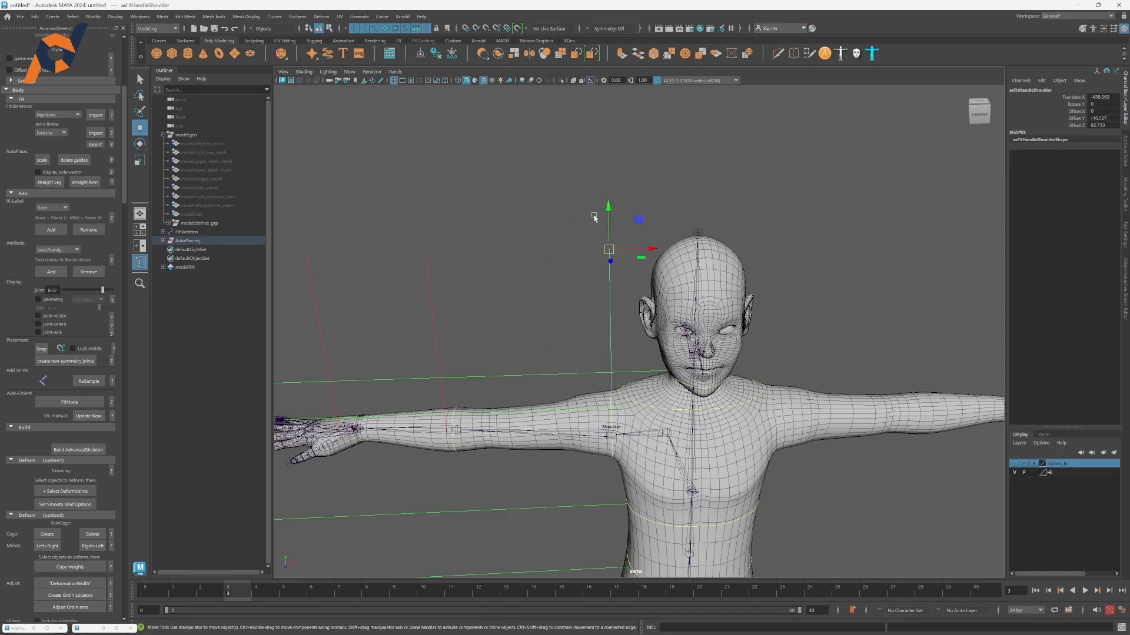
click(522, 282)
drag(621, 277, 620, 276)
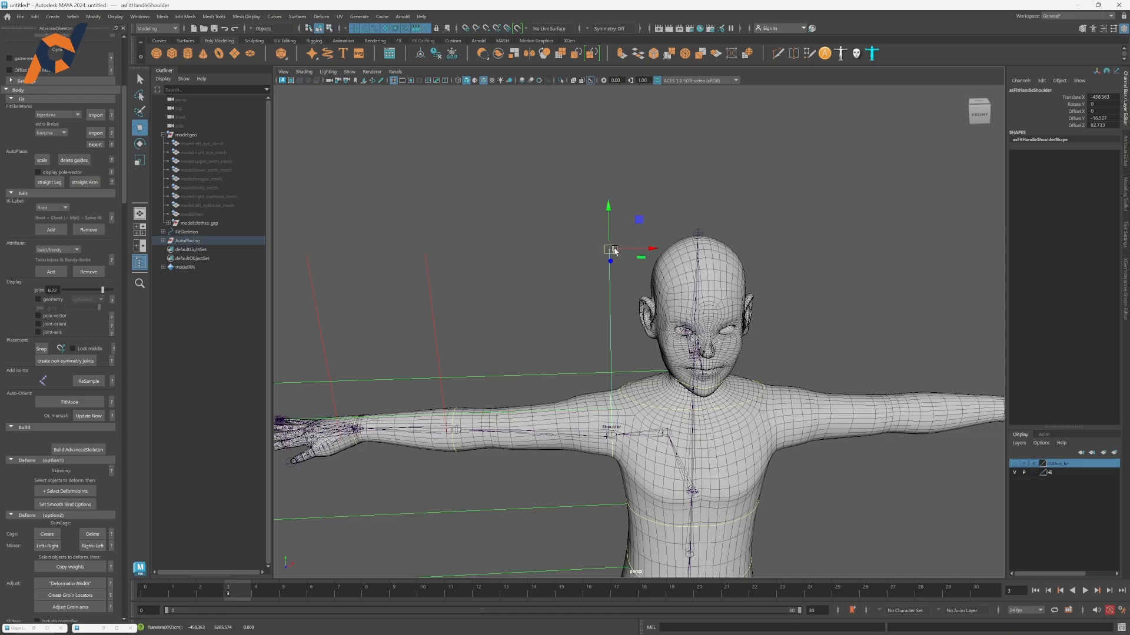
Move the elbow guide line toward the body along X to about -1132, placing the joint in the elbow.
middle_drag(481, 333, 583, 229)
alt+drag(583, 230, 527, 247)
drag(524, 237, 602, 221)
alt+drag(591, 230, 552, 314)
alt+right_drag(552, 313, 626, 358)
alt+middle_drag(626, 359, 693, 239)
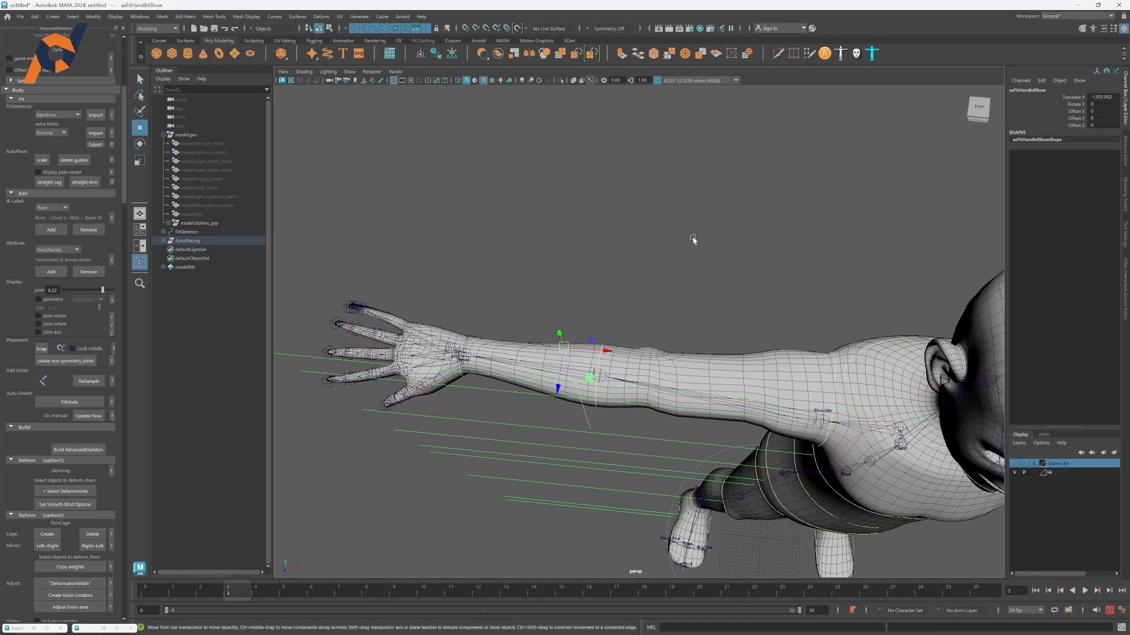
alt+drag(645, 254, 633, 435)
middle_drag(633, 435, 759, 454)
Adjust the neck guide line to a height of about 4430 and raise the head guide line to about 4631.
alt+drag(759, 454, 797, 211)
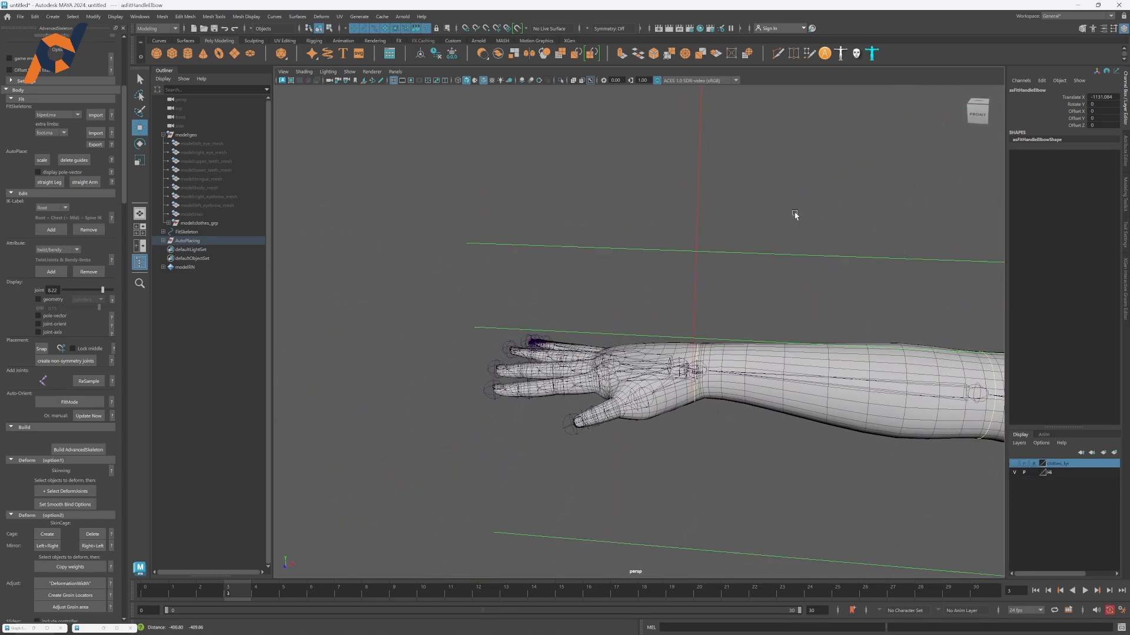
alt+drag(735, 419, 489, 287)
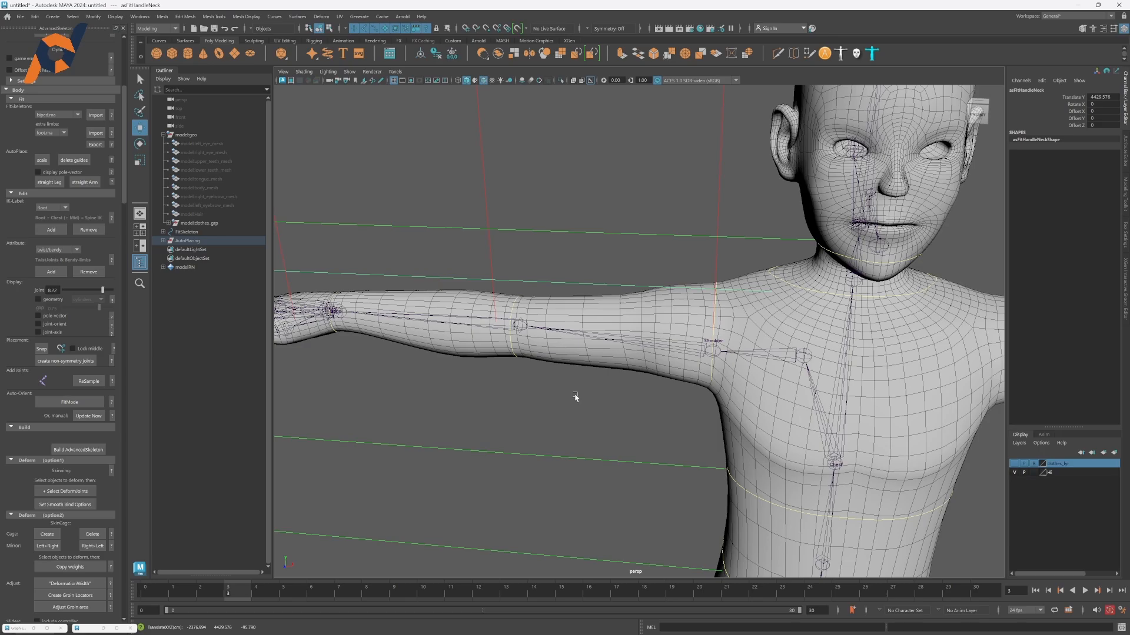
alt+drag(574, 396, 573, 353)
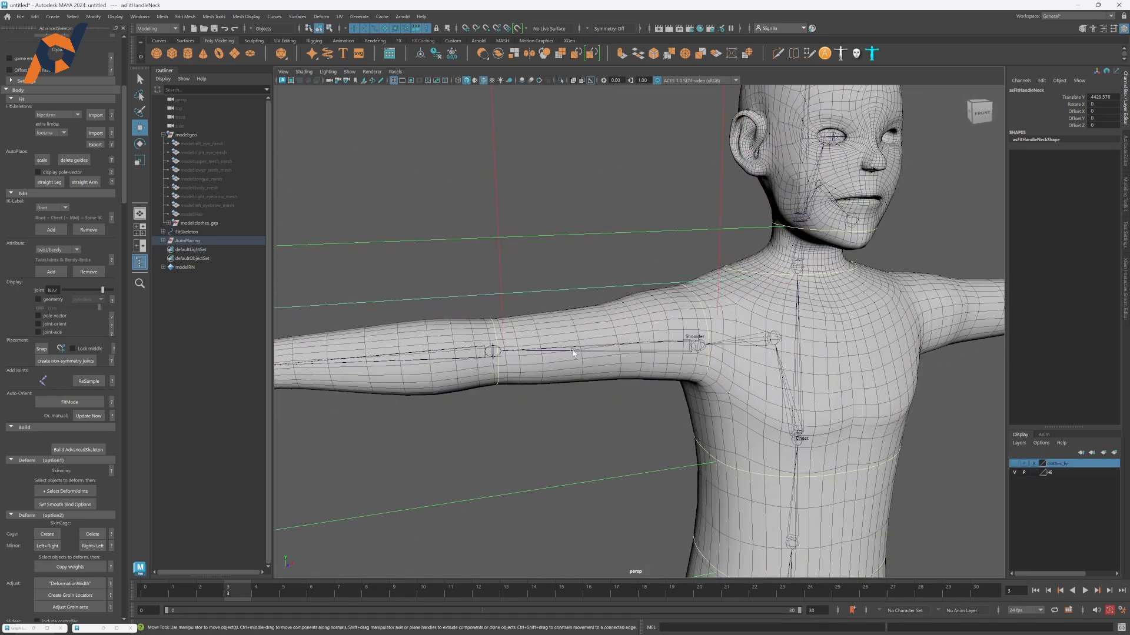
alt+drag(609, 245, 648, 288)
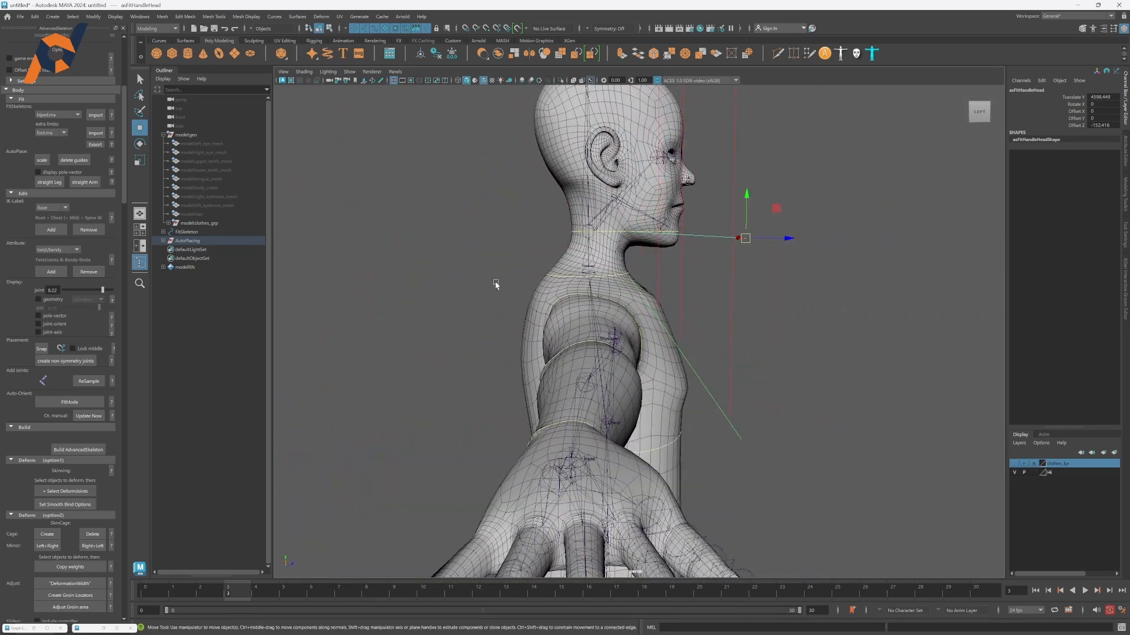
middle_drag(500, 274, 514, 243)
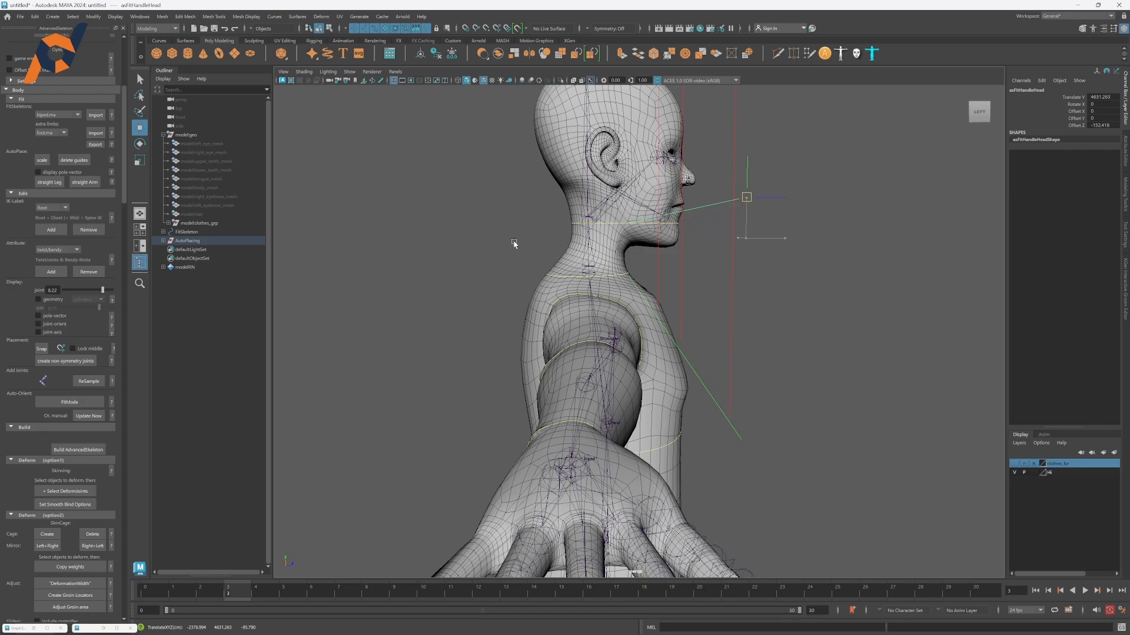
Delete the auto-placing guides, keeping the fitted skeleton in the body.
scroll(513, 244, down, 5)
alt+drag(511, 268, 462, 272)
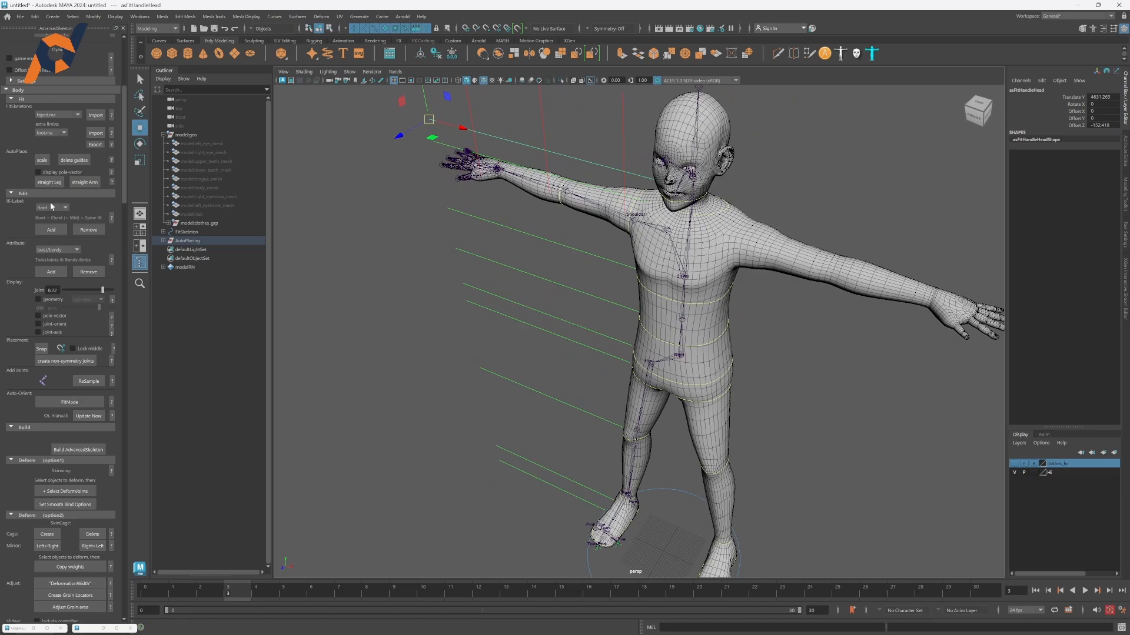
scroll(69, 197, up, 2)
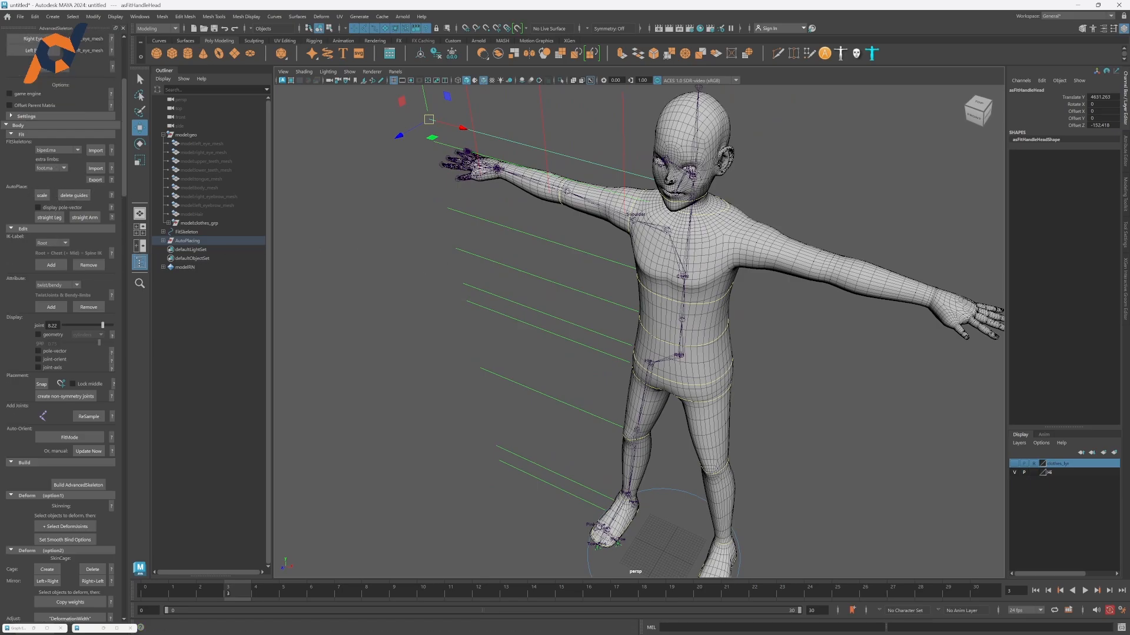
click(70, 198)
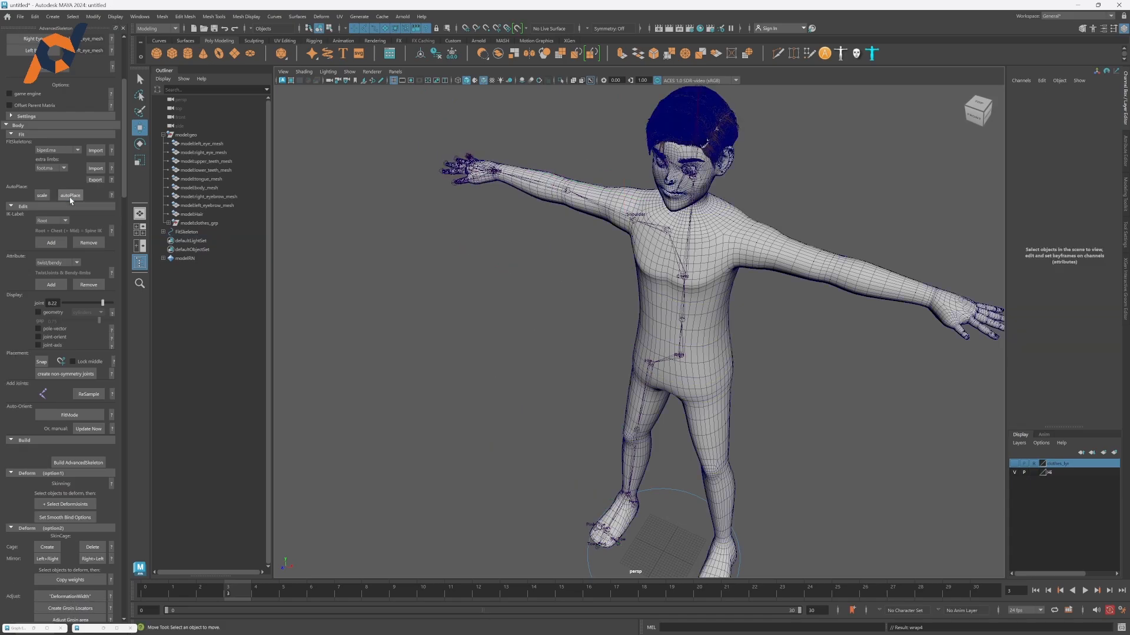
Examine the placed fit joints in the torso, arm and hand.
alt+right_drag(432, 153, 559, 264)
alt+drag(483, 306, 518, 289)
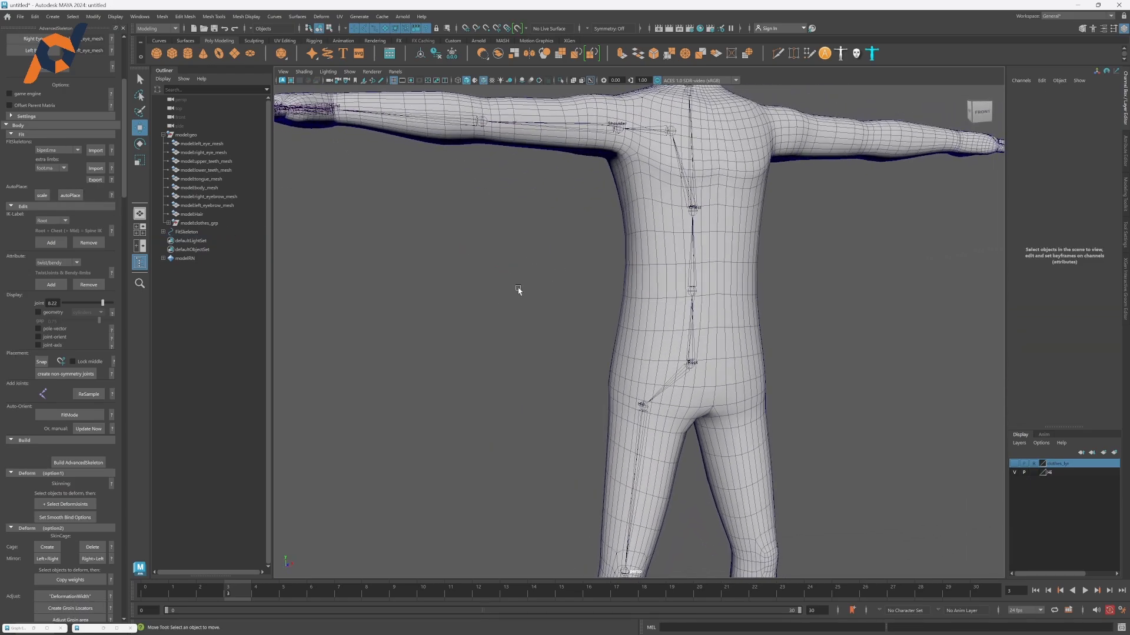
alt+middle_drag(518, 288, 640, 357)
mouse_move(641, 360)
alt+mouse_down()
mouse_move(681, 355)
mouse_move(635, 383)
mouse_move(675, 333)
mouse_move(636, 353)
mouse_move(628, 373)
mouse_move(624, 364)
alt+mouse_up()
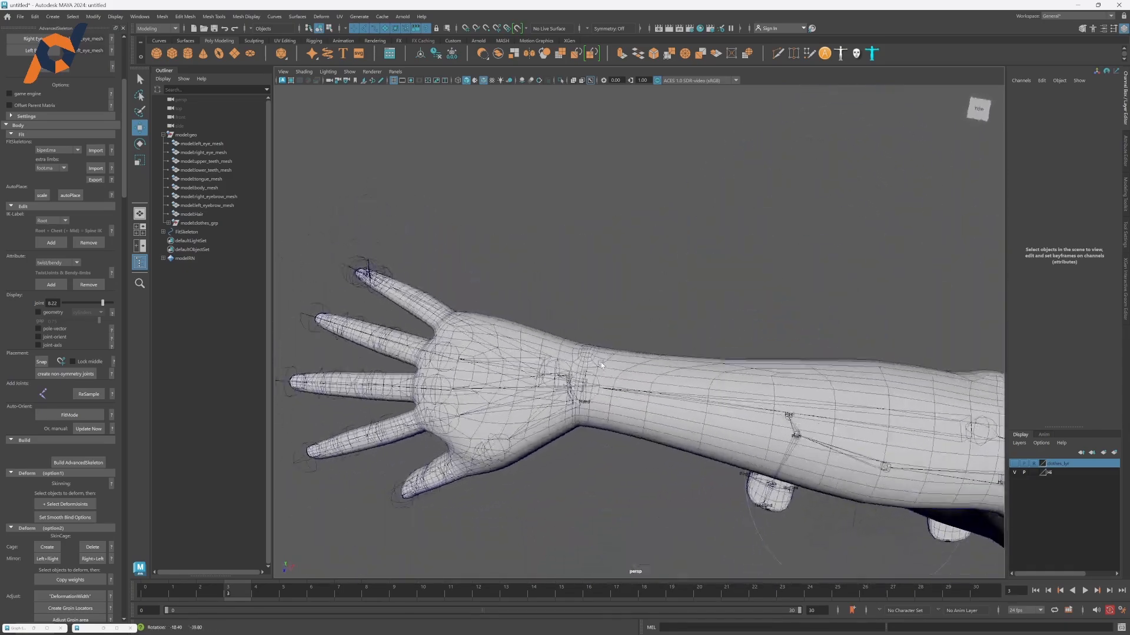
alt+right_drag(624, 364, 614, 368)
alt+middle_drag(614, 368, 666, 341)
alt+drag(709, 307, 586, 260)
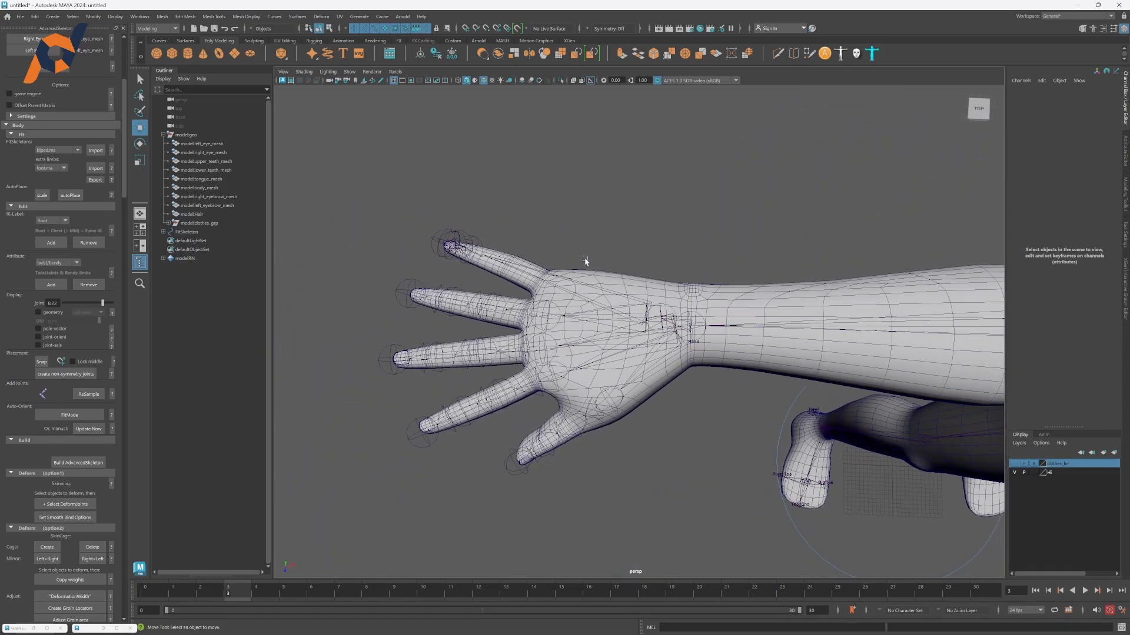
Select the PinkyFinger1 joint and inspect how the finger and arm joints align with the mesh from several angles.
drag(481, 238, 482, 239)
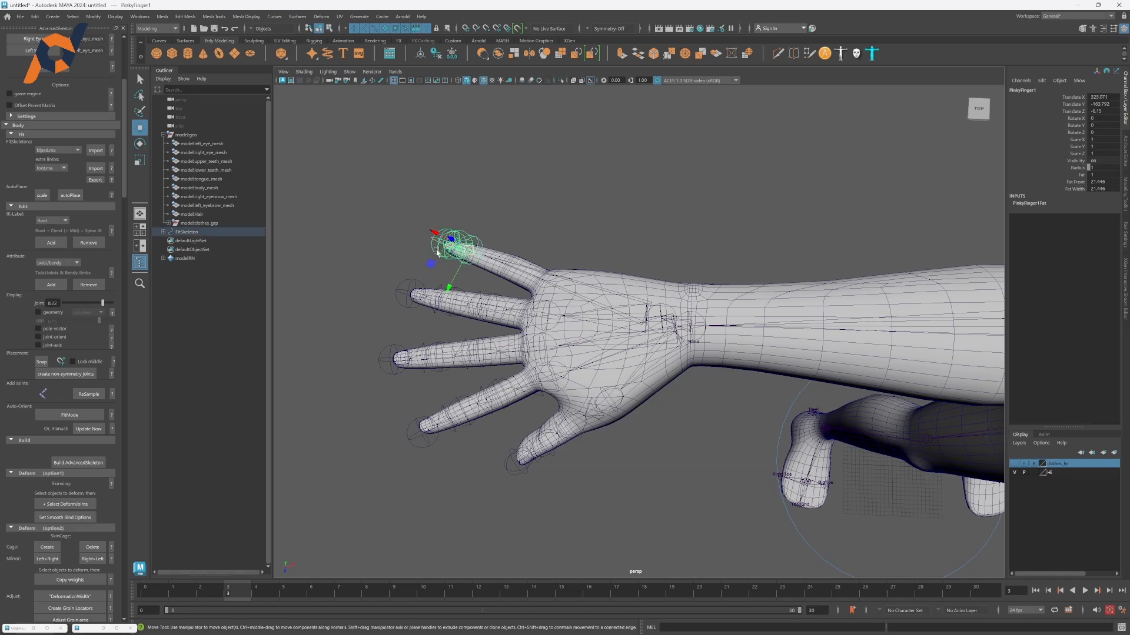
scroll(530, 253, up, 5)
scroll(556, 257, down, 5)
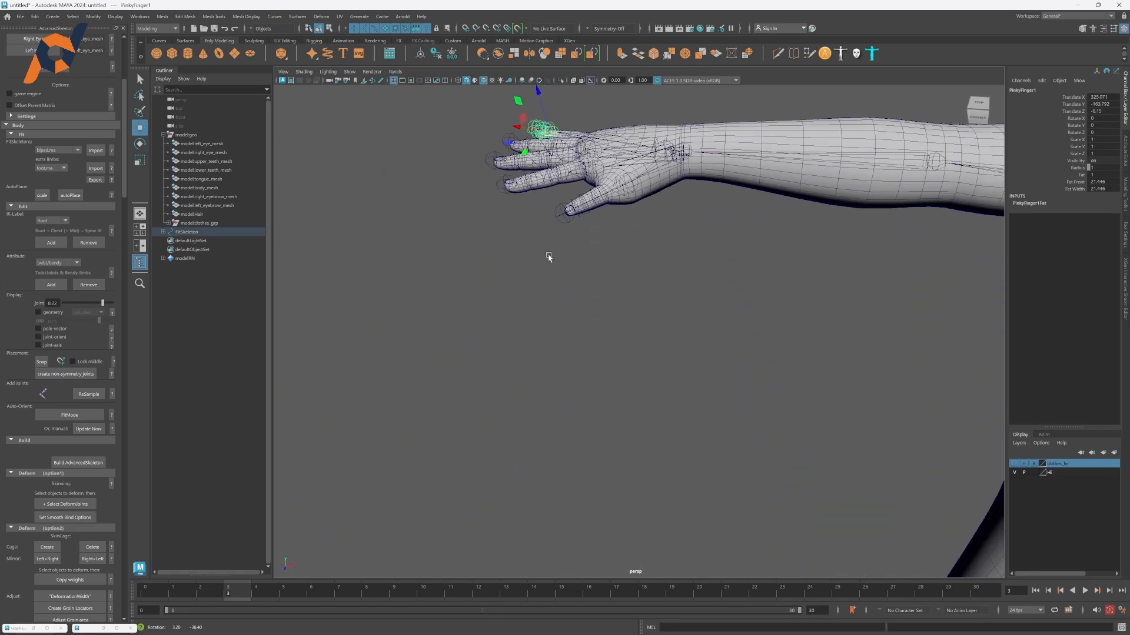
scroll(497, 245, up, 5)
scroll(497, 245, down, 5)
scroll(642, 287, up, 3)
scroll(642, 287, down, 4)
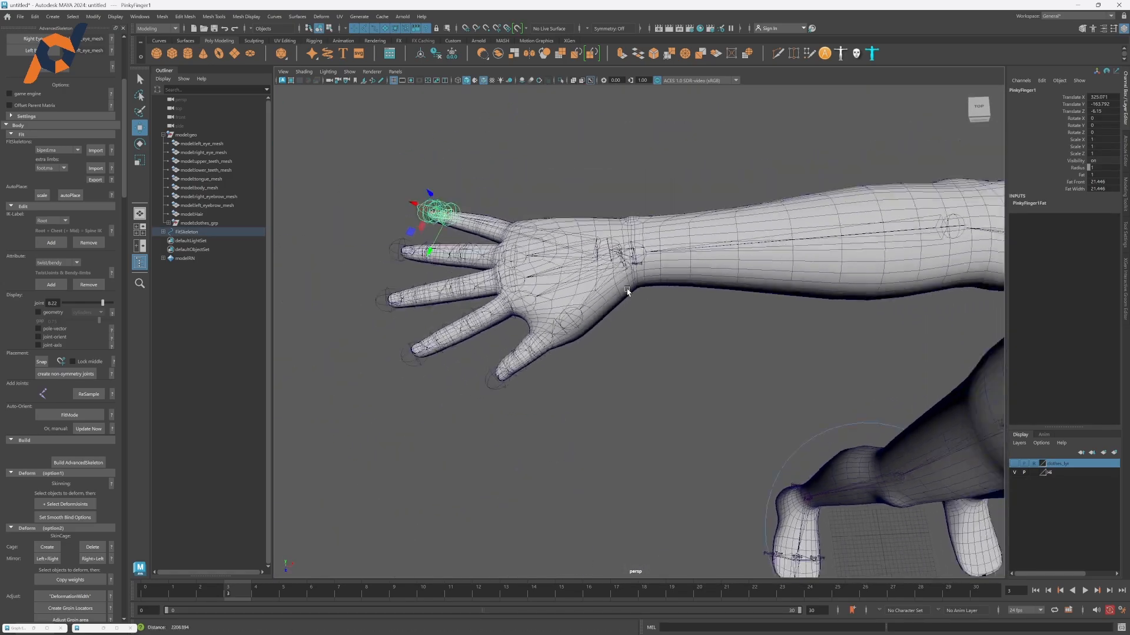
alt+drag(643, 287, 523, 381)
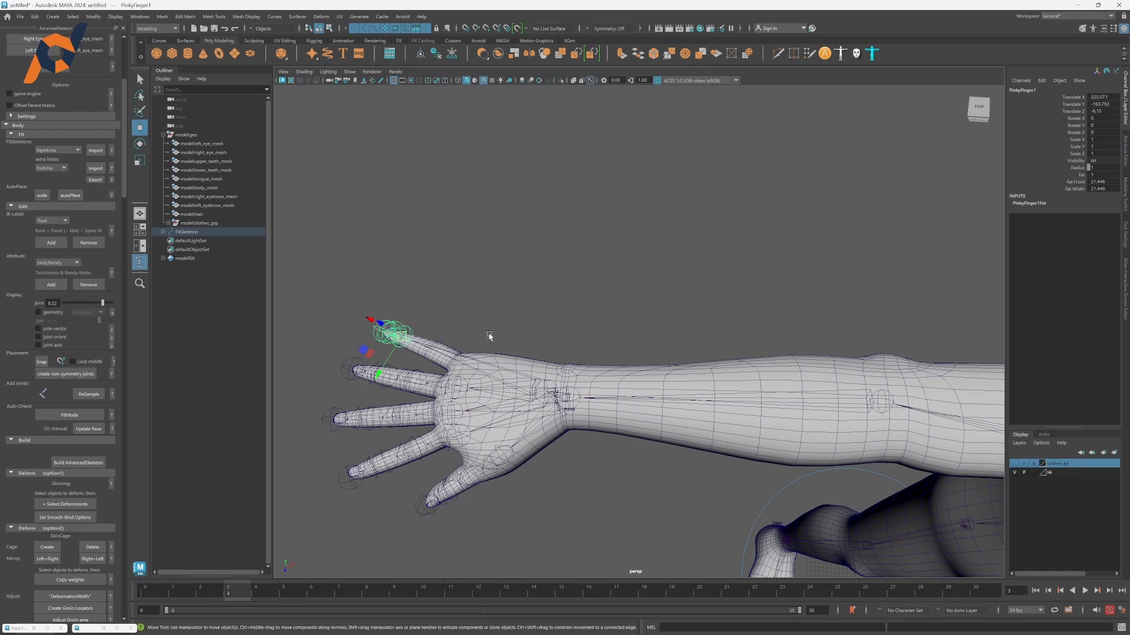
alt+drag(489, 335, 565, 373)
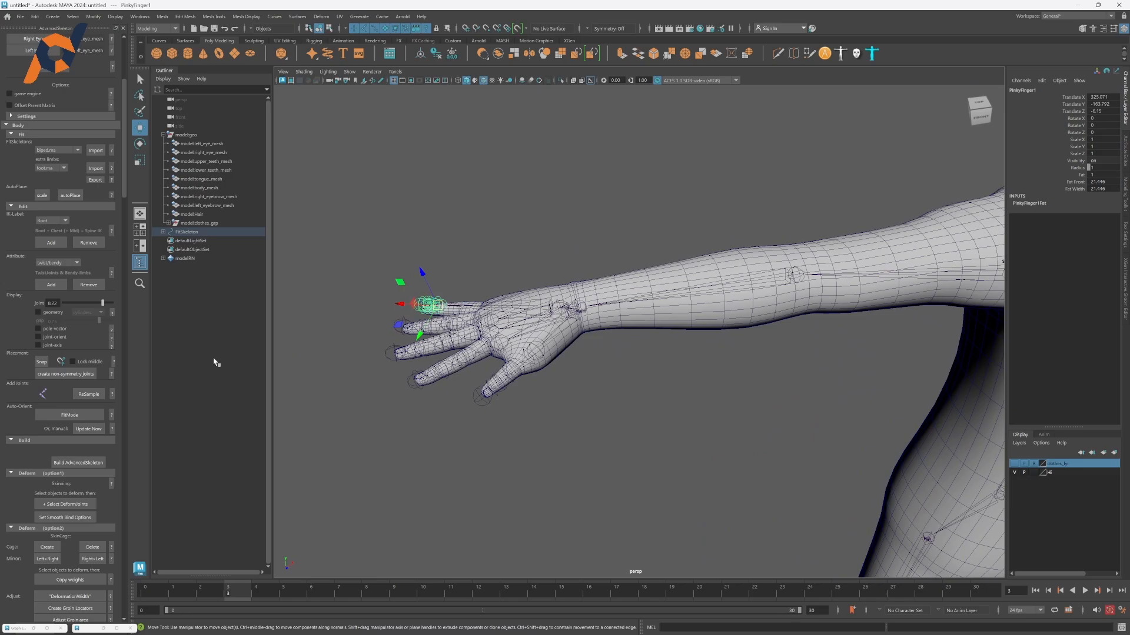
Enter FitMode and frame the hand around the selected PinkyFinger1 joint.
click(62, 416)
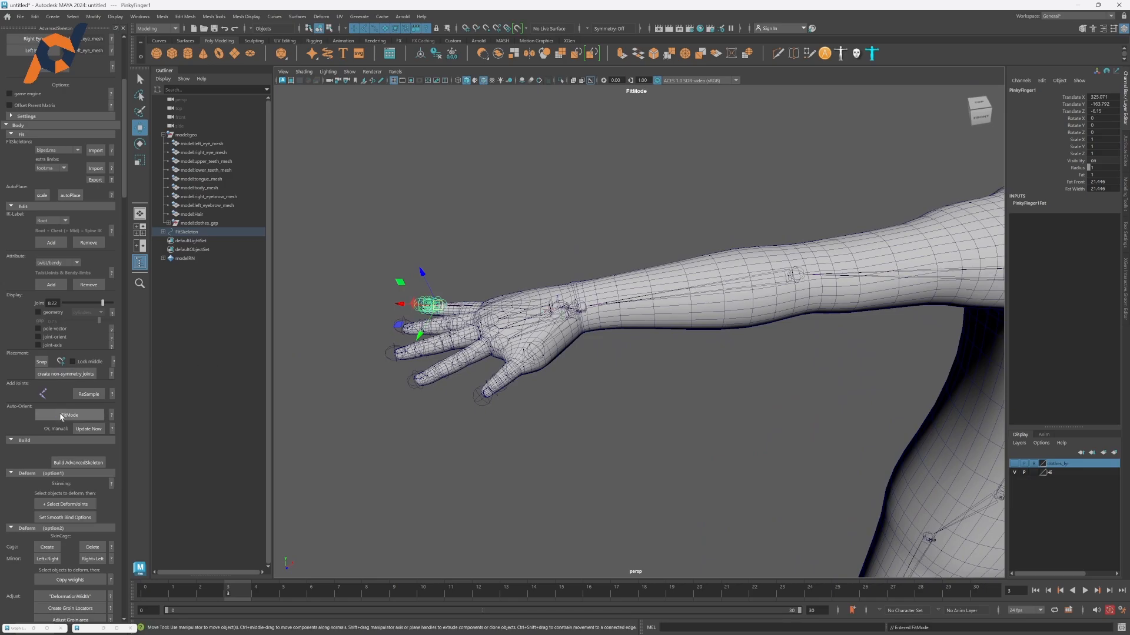
alt+drag(490, 328, 629, 203)
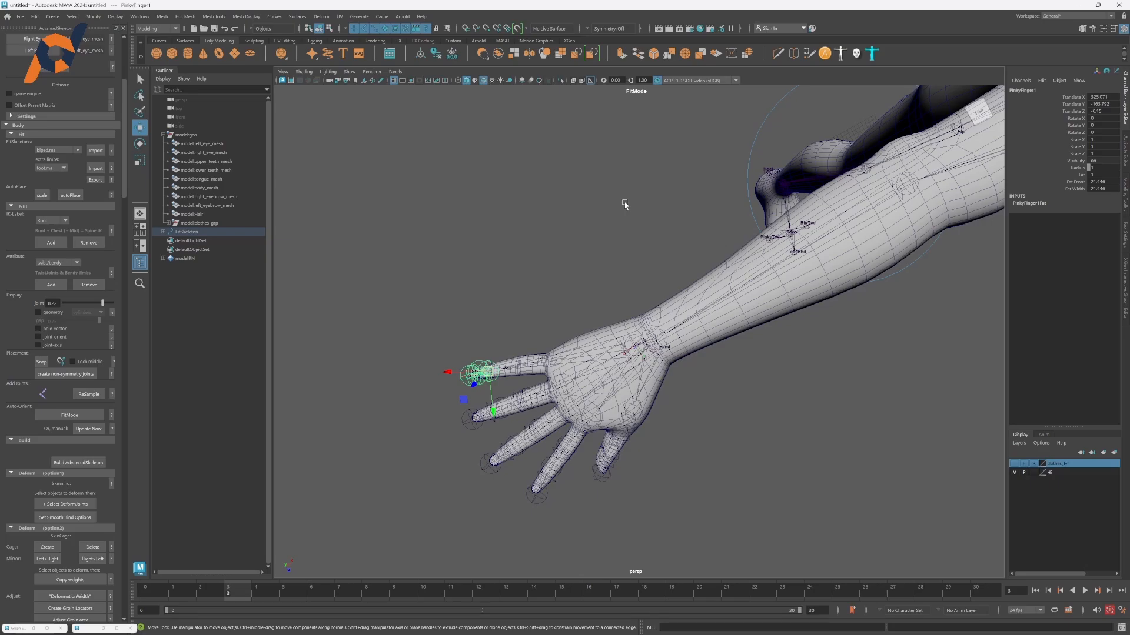
key(f)
scroll(529, 290, down, 10)
alt+middle_drag(656, 325, 376, 329)
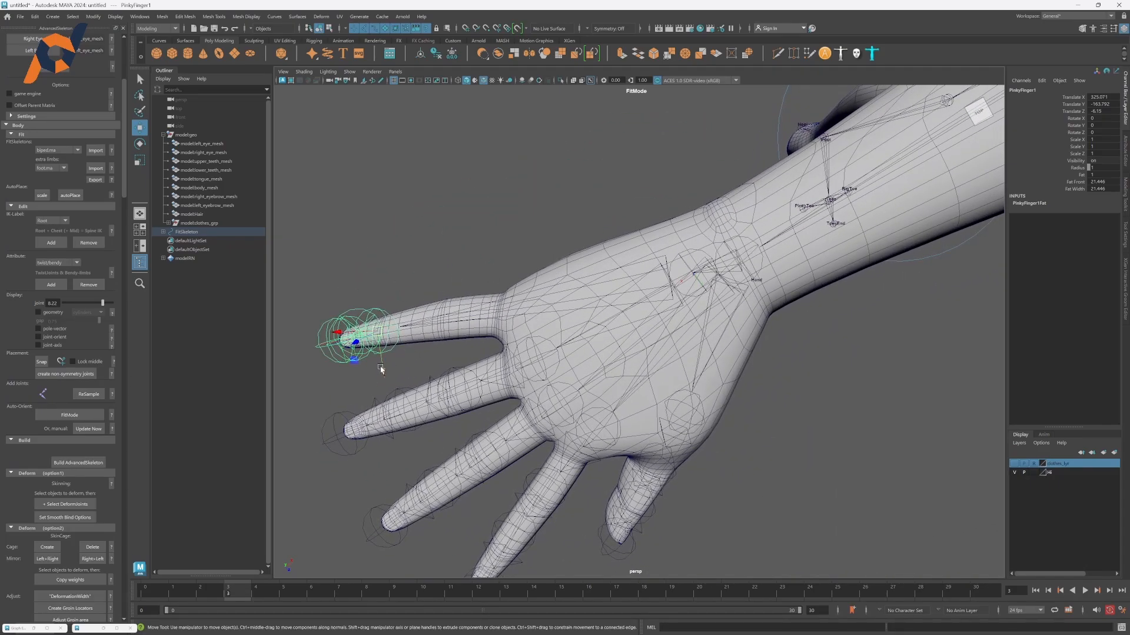
Try moving the PinkyFinger1 joints from the little finger toward the ring finger, and undo the moves.
middle_drag(381, 369, 397, 406)
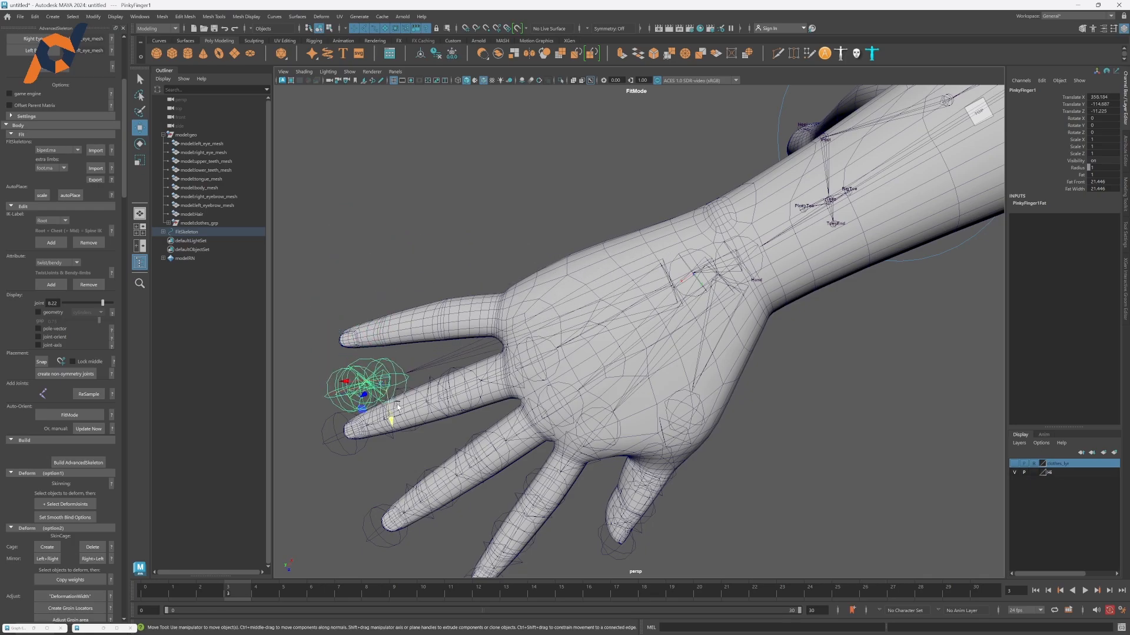
drag(389, 415, 358, 216)
key(ctrl+z)
alt+middle_drag(510, 365, 564, 300)
key(ctrl+z)
key(ctrl+z)
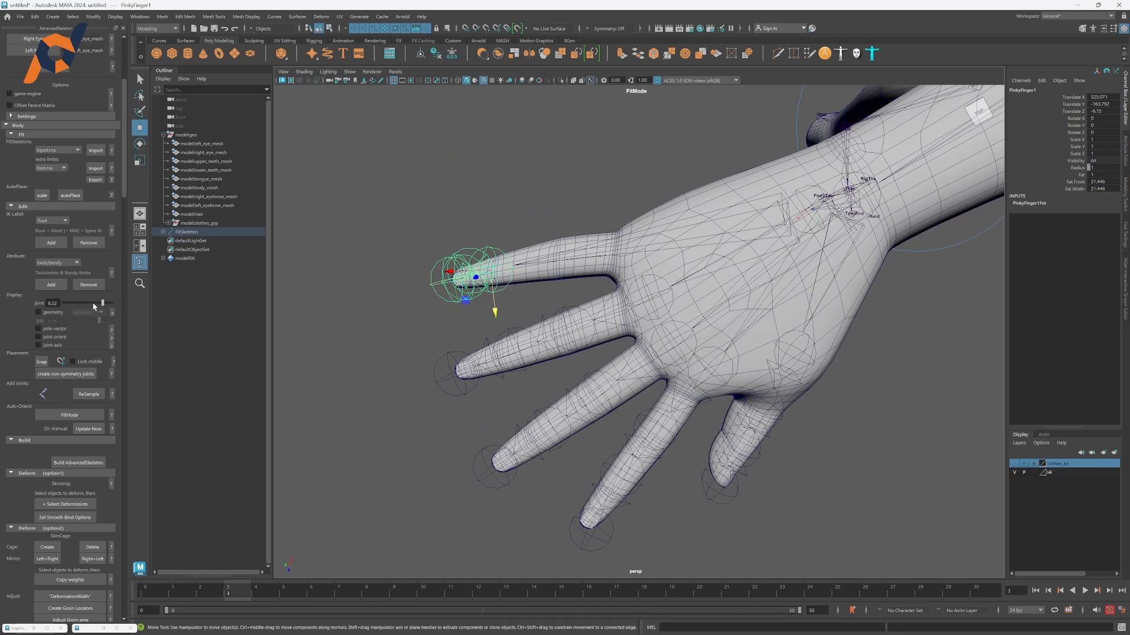
Set the joint display size to 10 and move the PinkyFinger1 joint to the base of the little finger.
drag(101, 304, 101, 305)
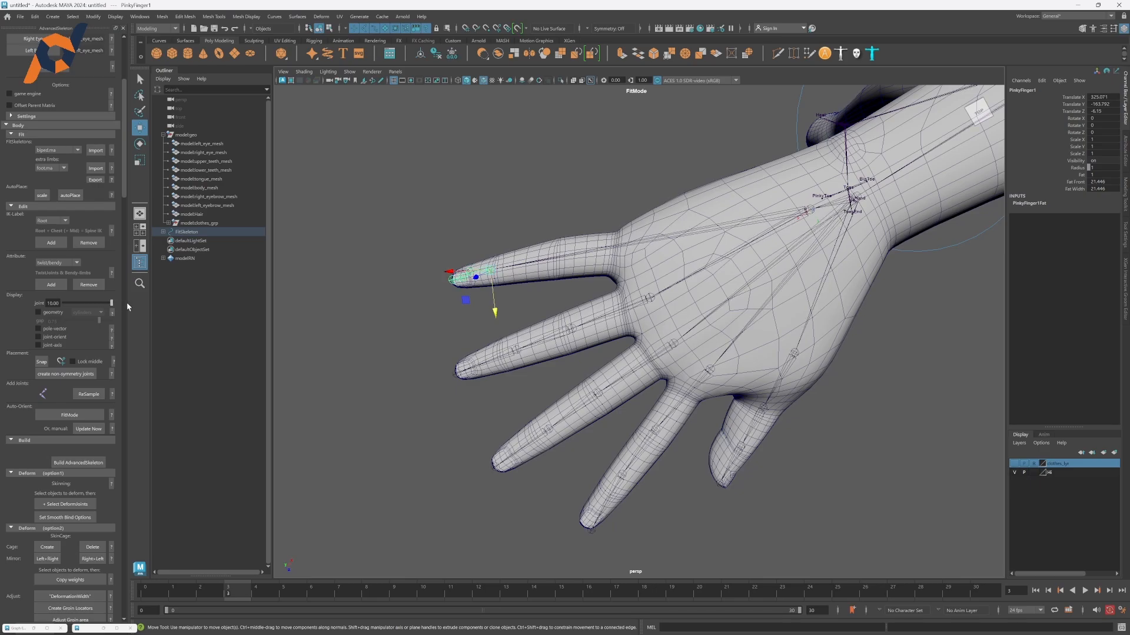
alt+drag(575, 295, 504, 209)
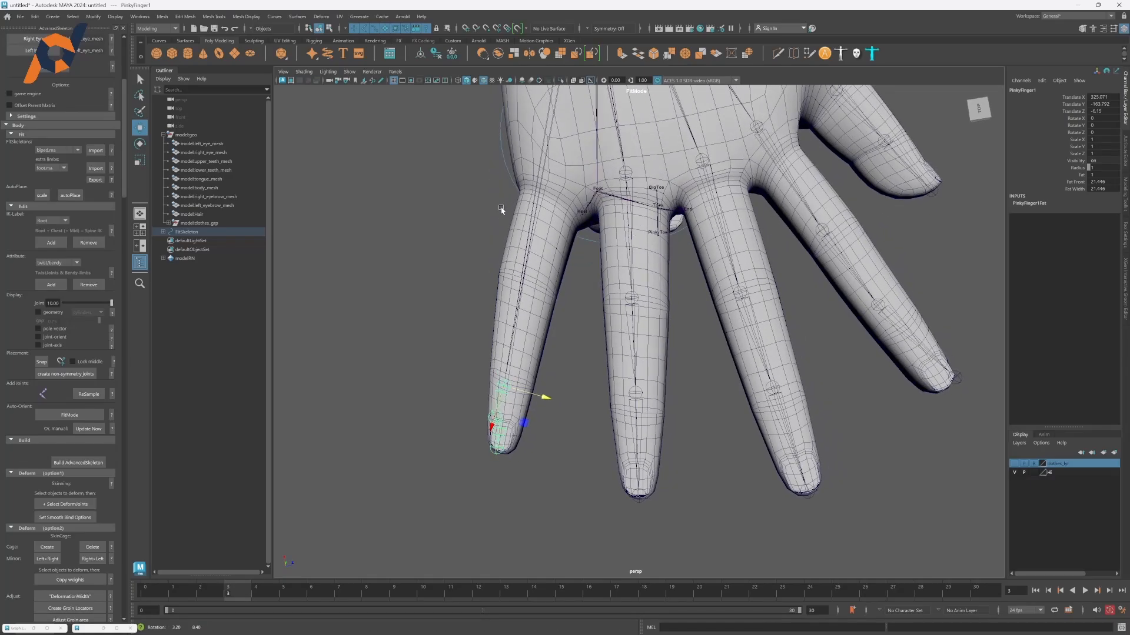
drag(522, 423, 569, 301)
click(548, 208)
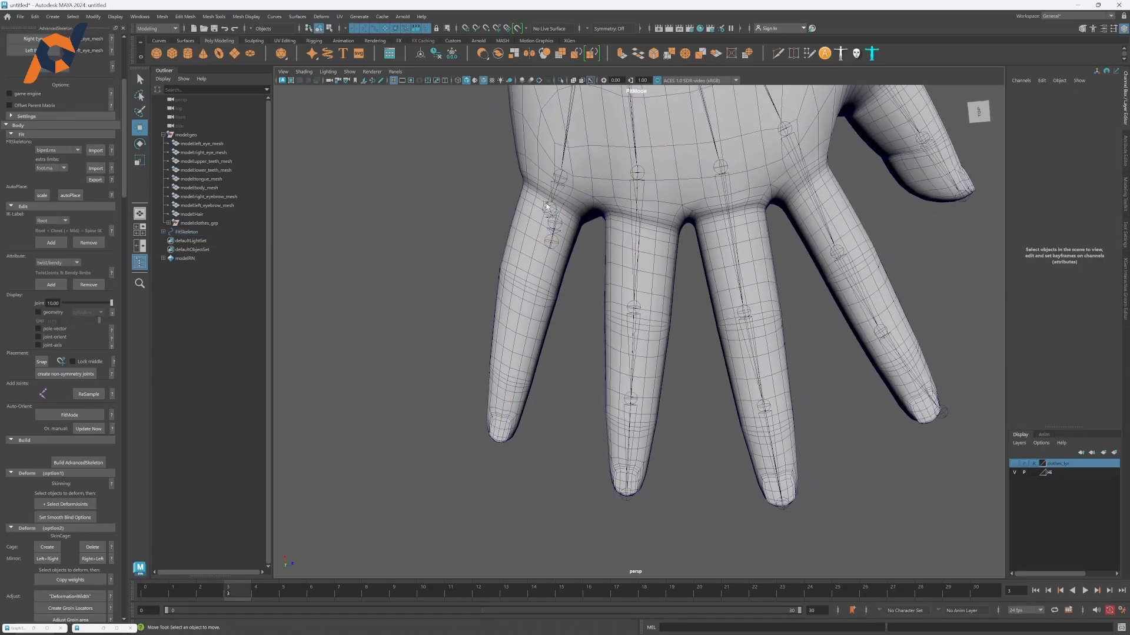
click(548, 208)
Move the remaining PinkyFinger joints along the little finger to its knuckles and tip.
drag(585, 221, 538, 394)
click(529, 318)
alt+middle_drag(521, 461, 544, 398)
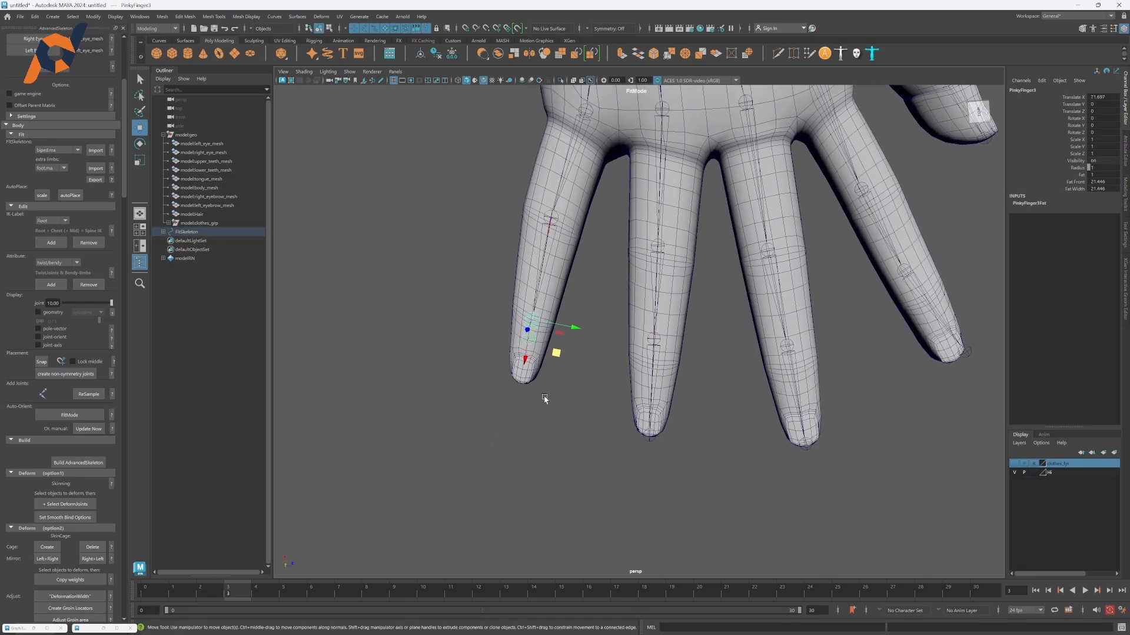
click(538, 384)
click(528, 340)
Lower the PinkyFinger1 and PinkyFinger2 joints in side view so the chain runs through the middle of the little finger.
drag(554, 376, 511, 228)
click(491, 193)
click(483, 212)
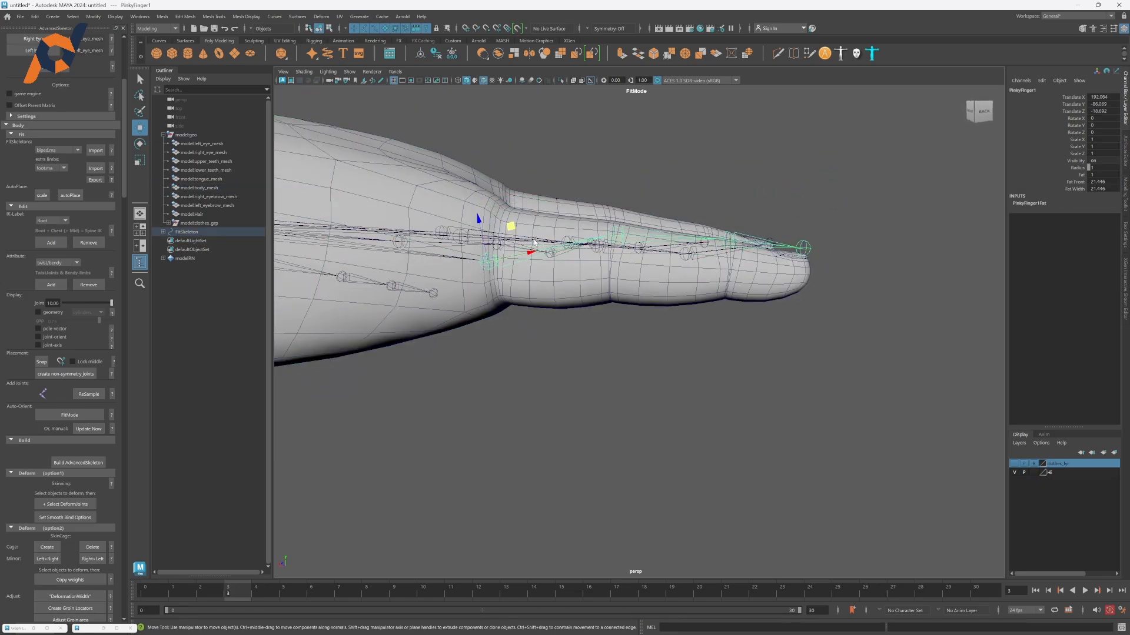
click(621, 236)
drag(644, 209, 640, 238)
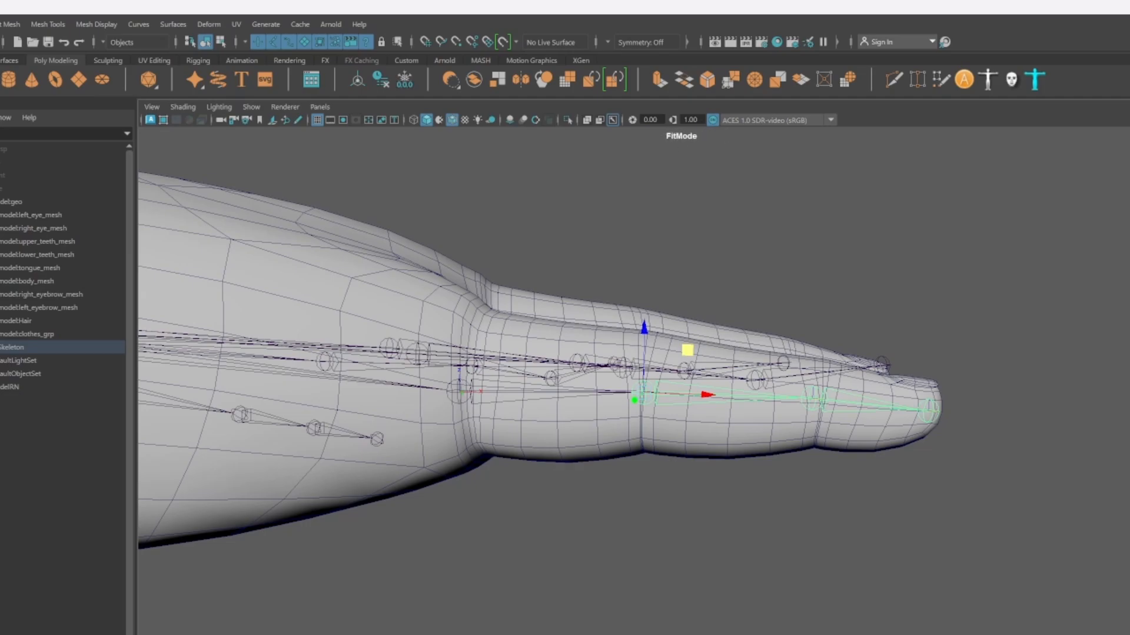
Position the RingFinger1 to RingFinger4 joints at the ring finger's base, knuckles and tip.
scroll(449, 406, down, 4)
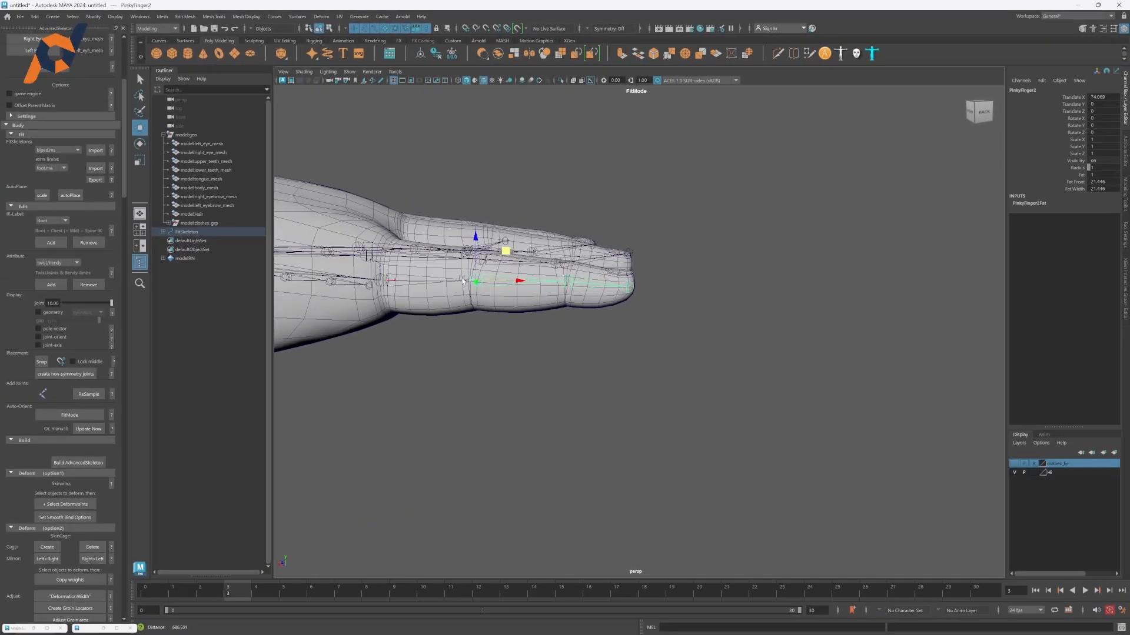
alt+drag(463, 282, 618, 260)
click(548, 325)
scroll(553, 256, up, 3)
click(563, 257)
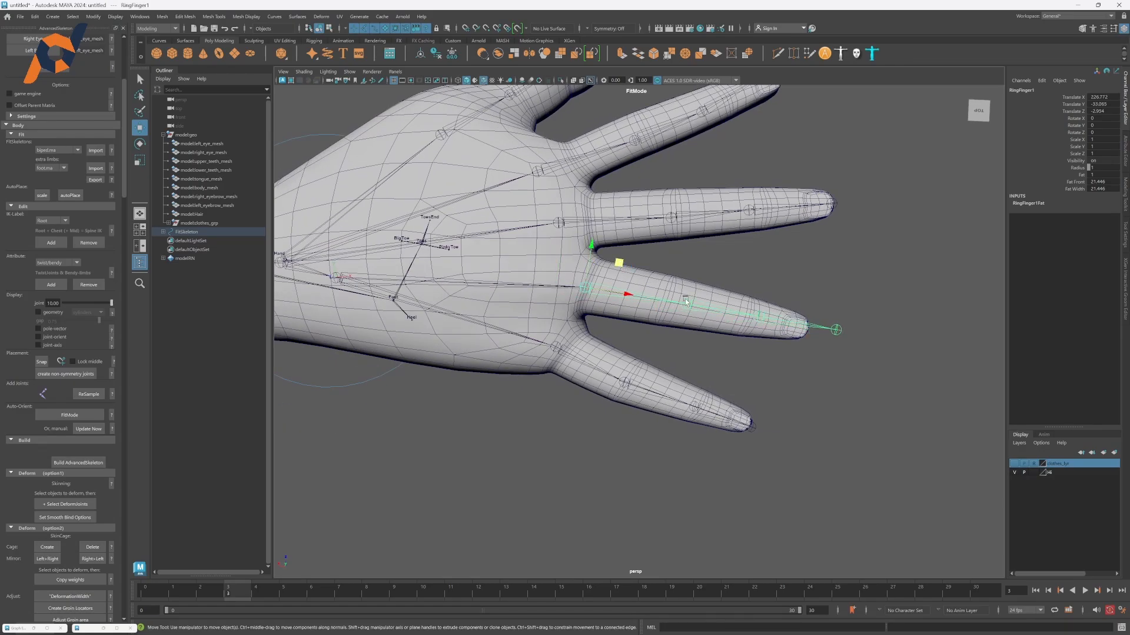
drag(700, 298, 722, 283)
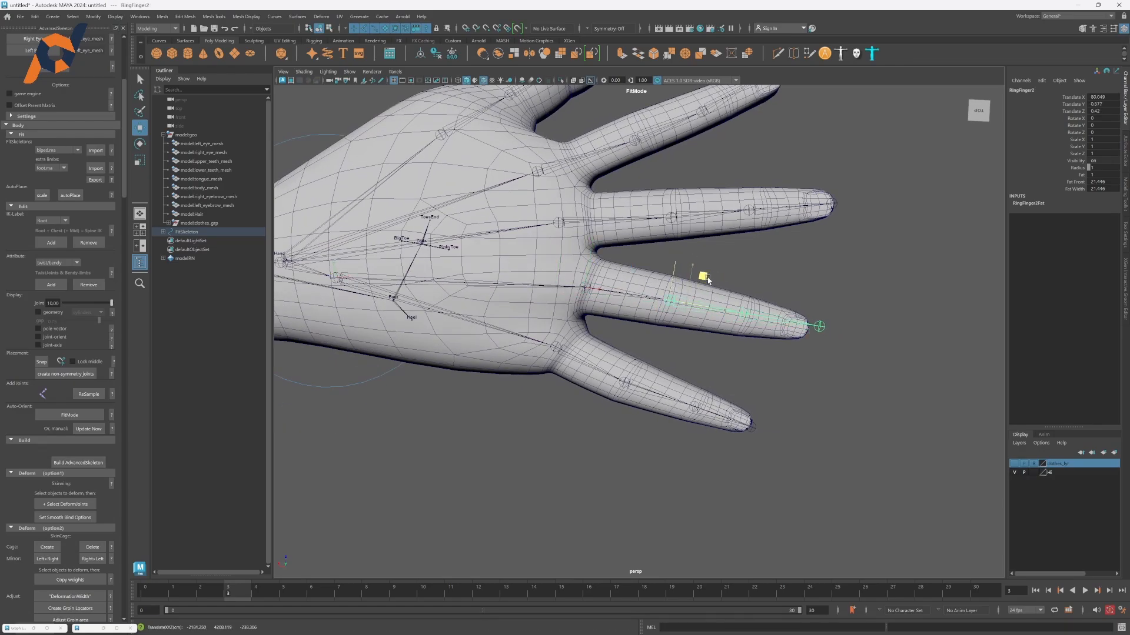
alt+middle_drag(720, 280, 553, 265)
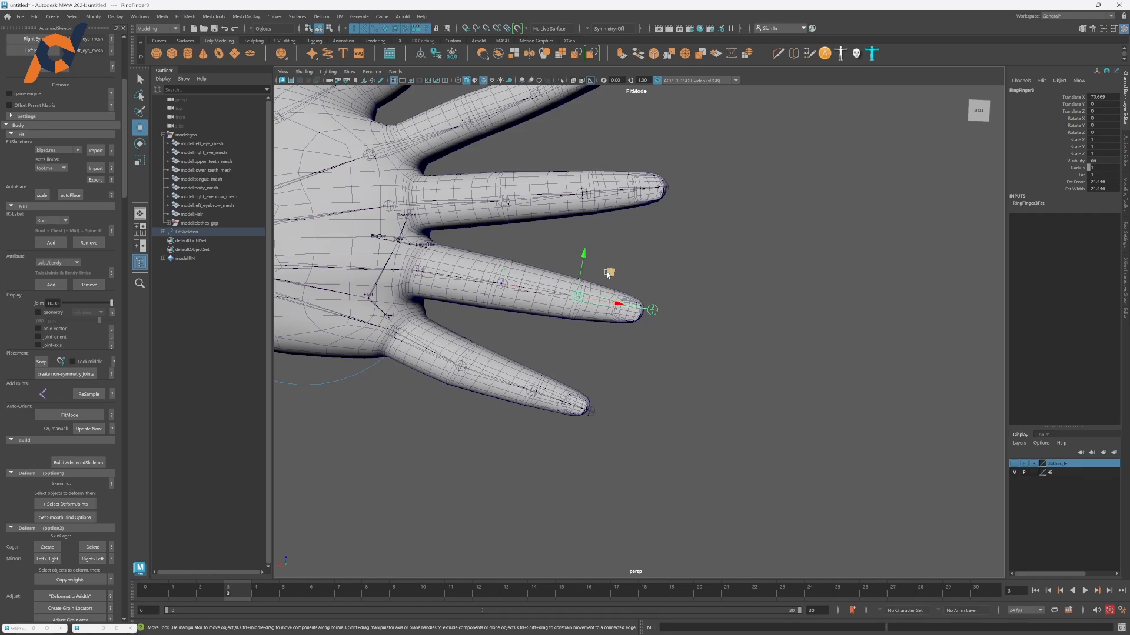
drag(608, 274, 612, 278)
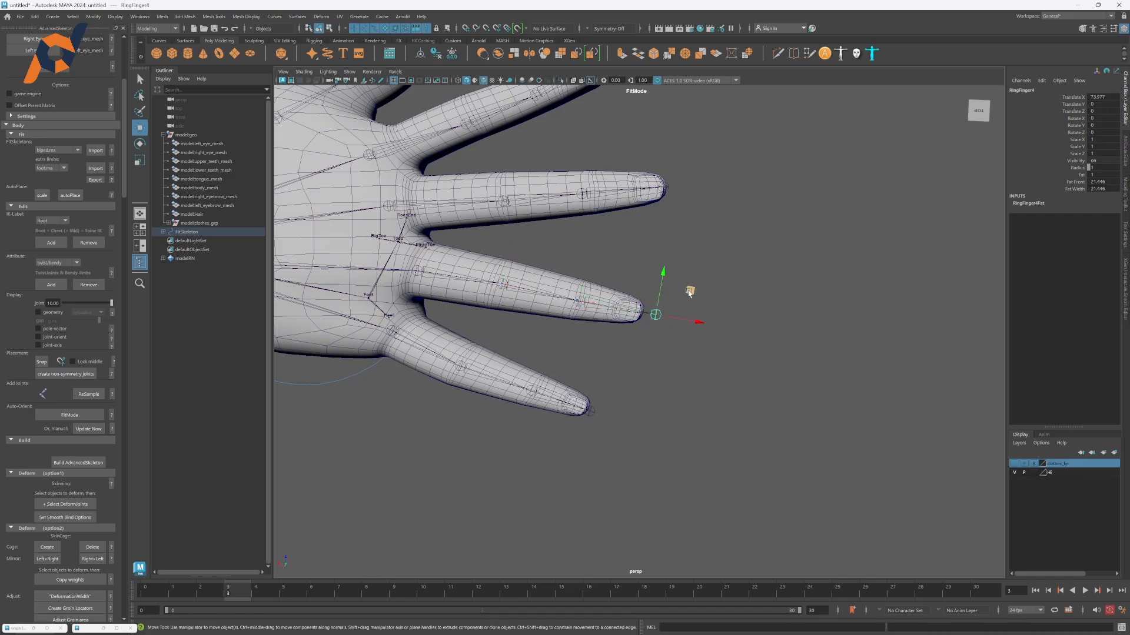
drag(689, 293, 684, 294)
Position the MiddleFinger joints at the middle finger's base, knuckles and tip.
scroll(681, 291, down, 3)
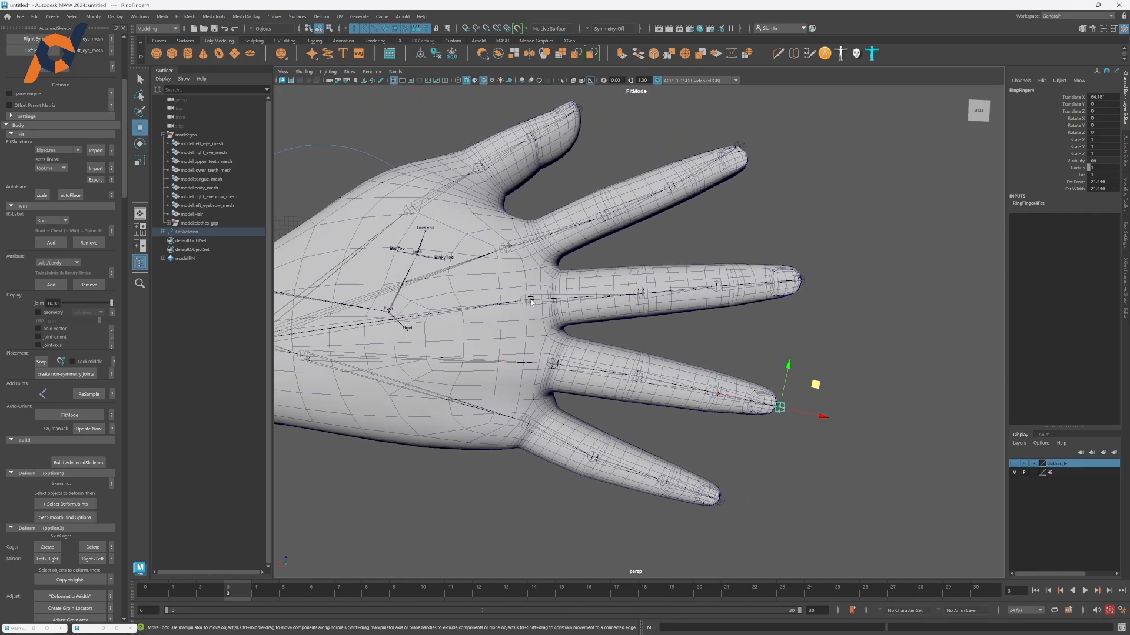
click(574, 289)
drag(554, 271, 580, 268)
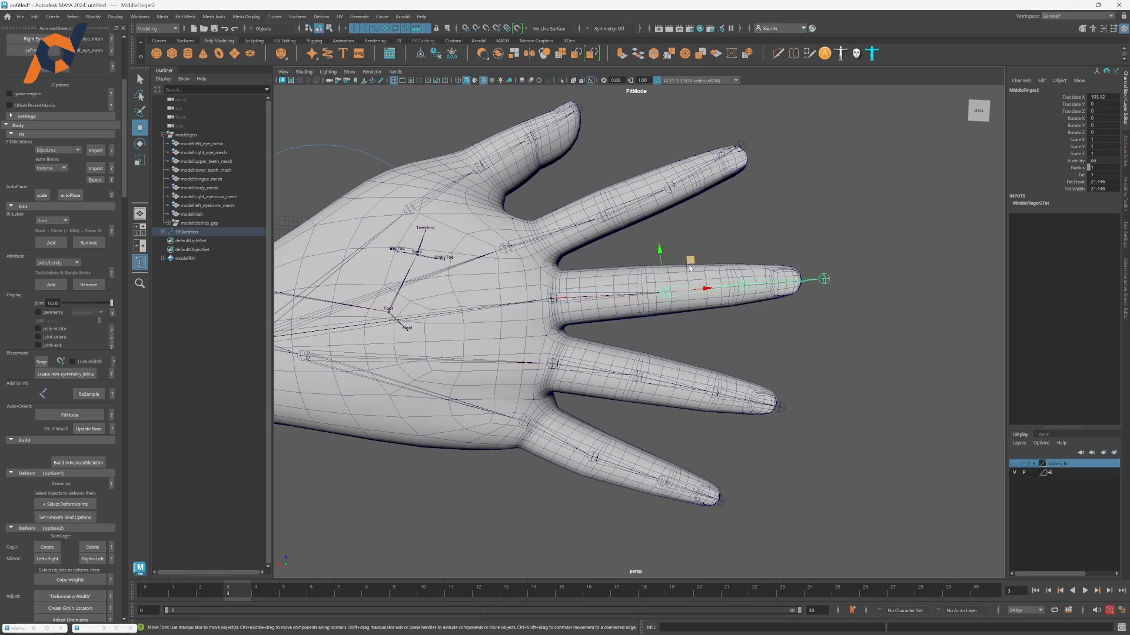
drag(690, 267, 669, 265)
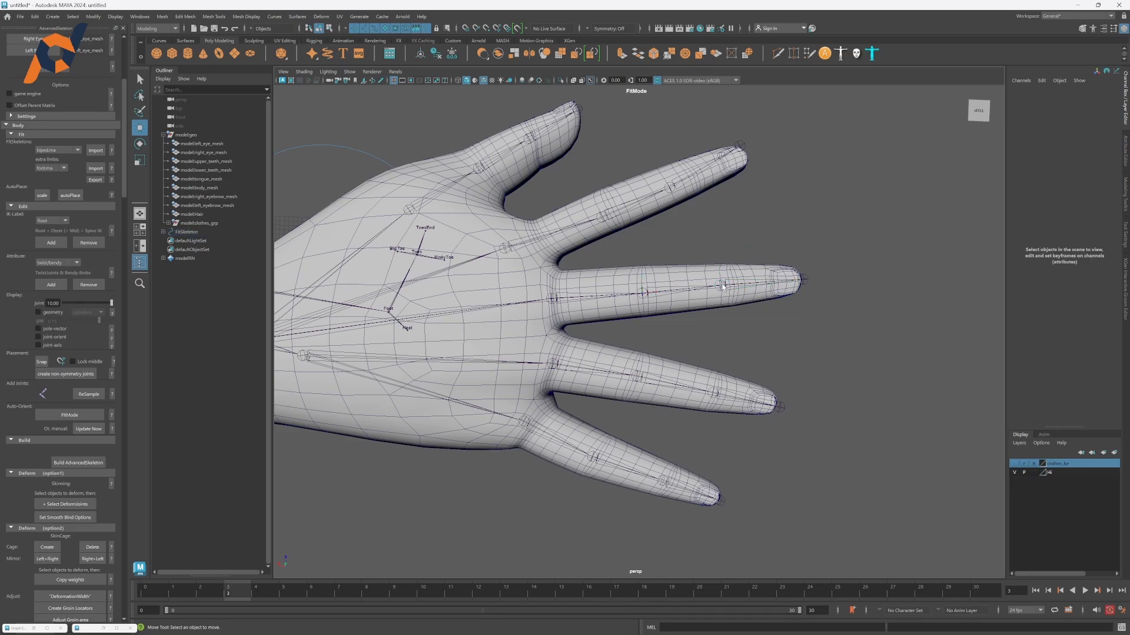
drag(749, 254, 760, 253)
click(814, 281)
middle_drag(814, 287, 805, 287)
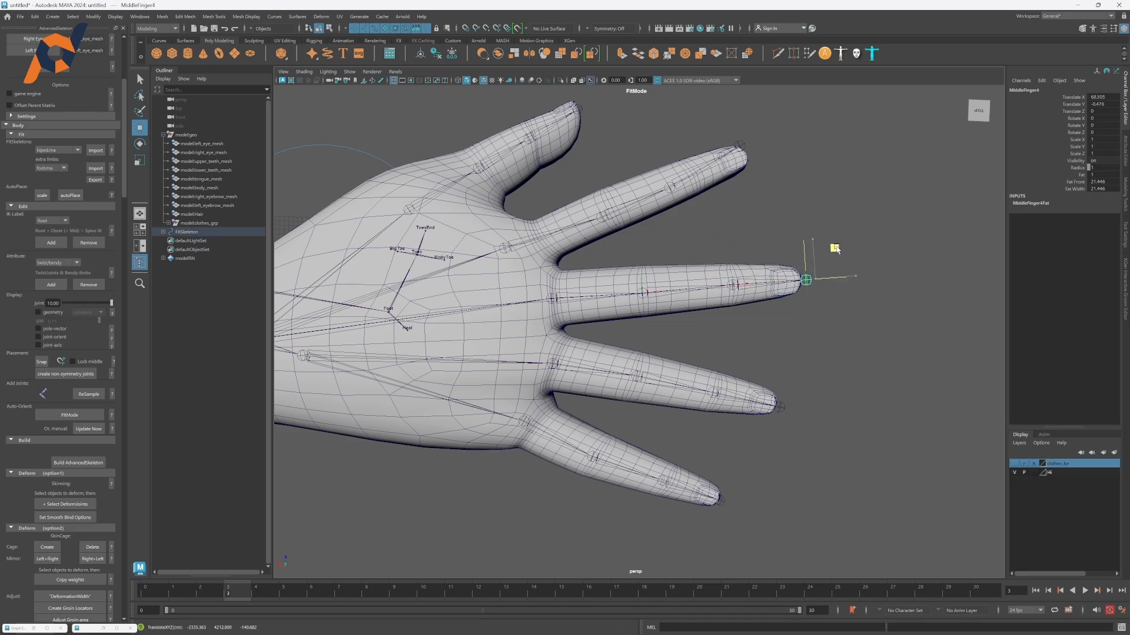
Position the IndexFinger joints at the index finger's base, knuckles and tip.
alt+middle_drag(707, 282, 783, 329)
click(582, 296)
middle_drag(586, 301, 618, 293)
click(713, 257)
middle_drag(745, 289, 641, 342)
click(679, 279)
middle_drag(716, 319, 739, 300)
click(755, 233)
Rotate the ThumbFinger1 joint so the thumb chain follows the direction of the thumb mesh.
alt+drag(712, 311, 337, 259)
scroll(676, 283, up, 3)
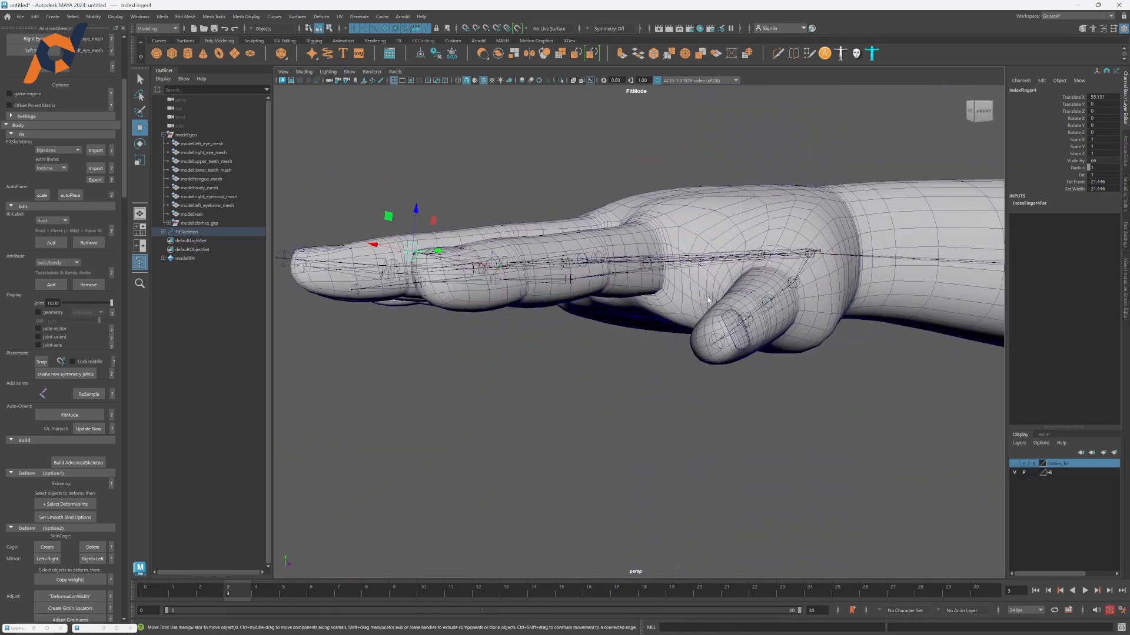
alt+middle_drag(709, 283, 593, 298)
scroll(672, 323, up, 4)
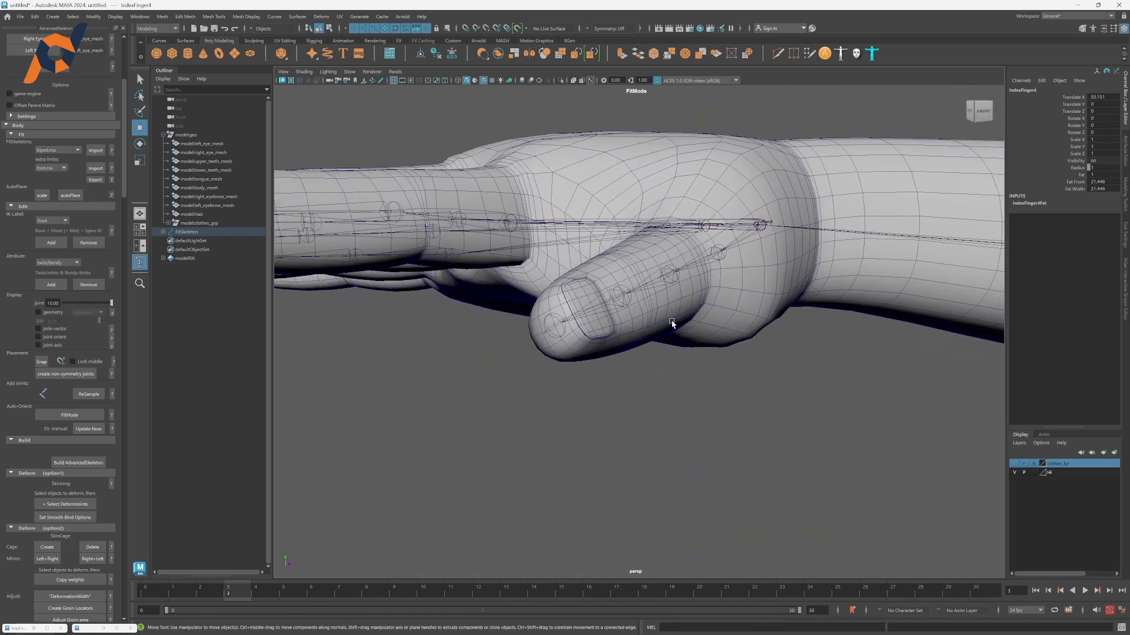
click(750, 225)
alt+drag(658, 245, 612, 259)
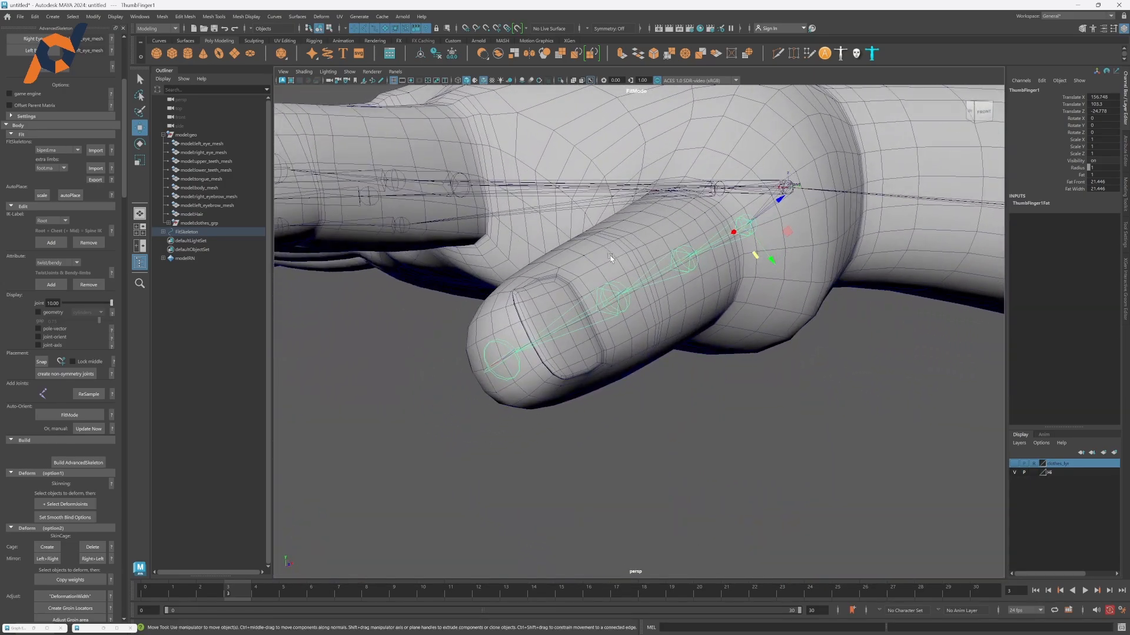
key(e)
drag(786, 230, 700, 257)
Adjust the ThumbFinger2 joint along the thumb and check the ThumbFinger3 joint's placement.
click(707, 259)
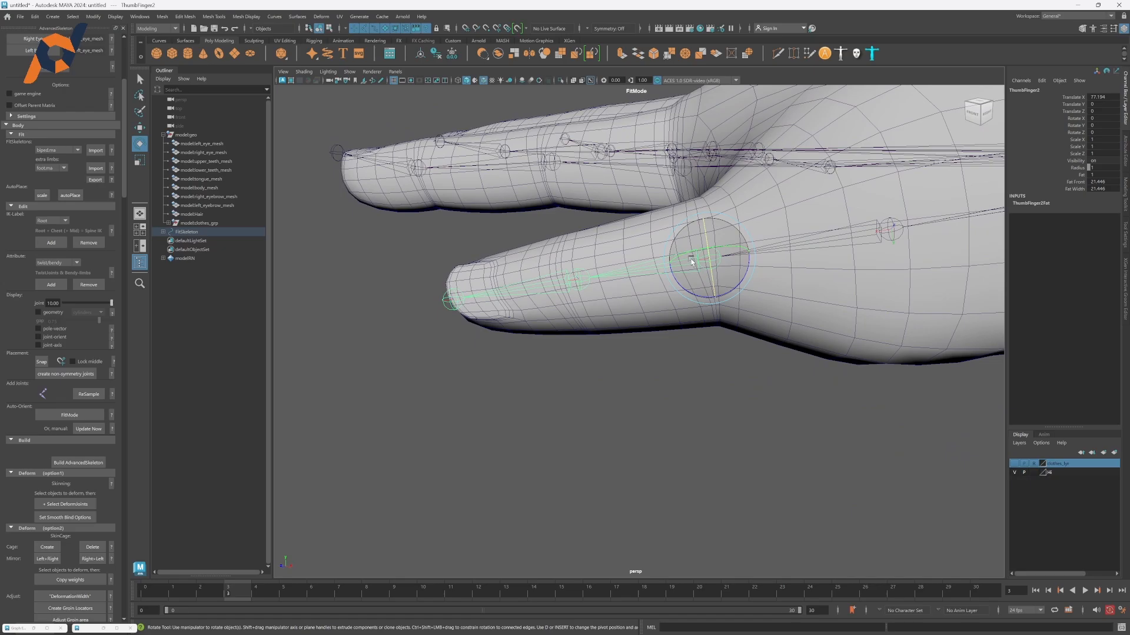
key(w)
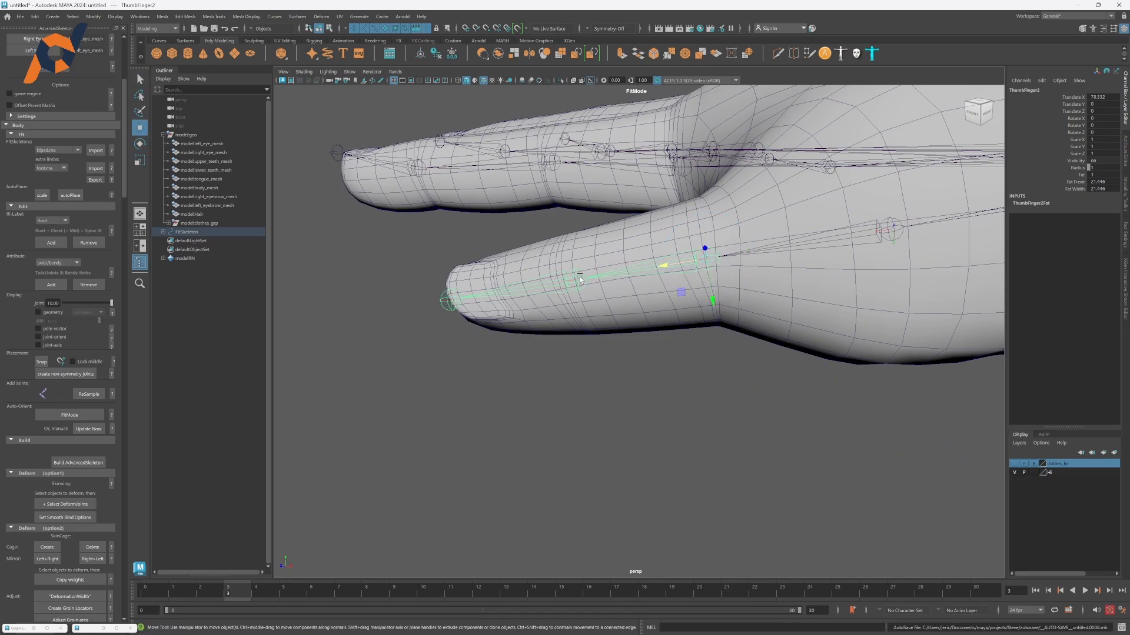
click(577, 281)
alt+drag(578, 281, 524, 333)
Examine the placement of the Scapula and Chest joints in the upper torso from the front.
scroll(532, 344, down, 9)
alt+drag(601, 400, 700, 306)
scroll(694, 306, down, 4)
alt+middle_drag(677, 306, 383, 320)
alt+drag(459, 321, 634, 335)
click(647, 336)
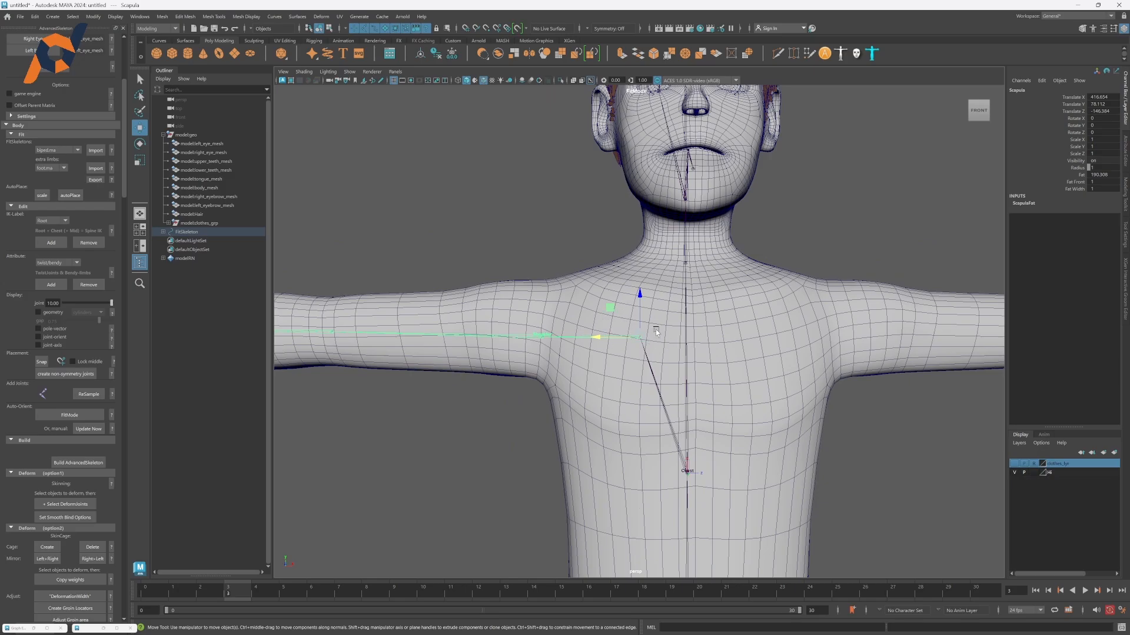
click(688, 472)
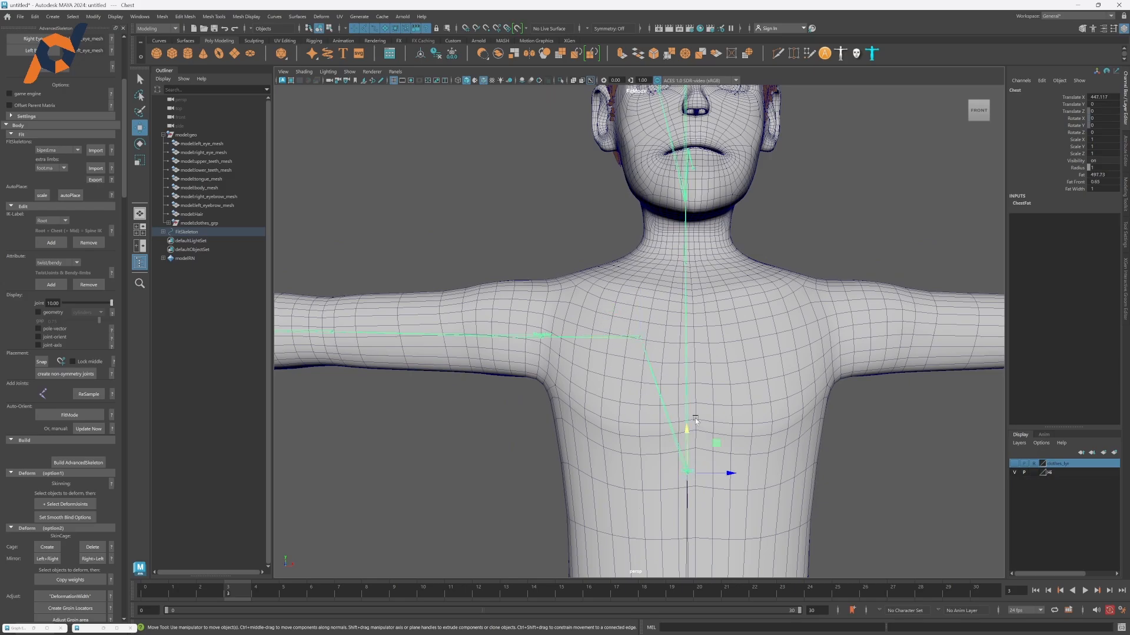
alt+drag(600, 325, 615, 376)
click(617, 387)
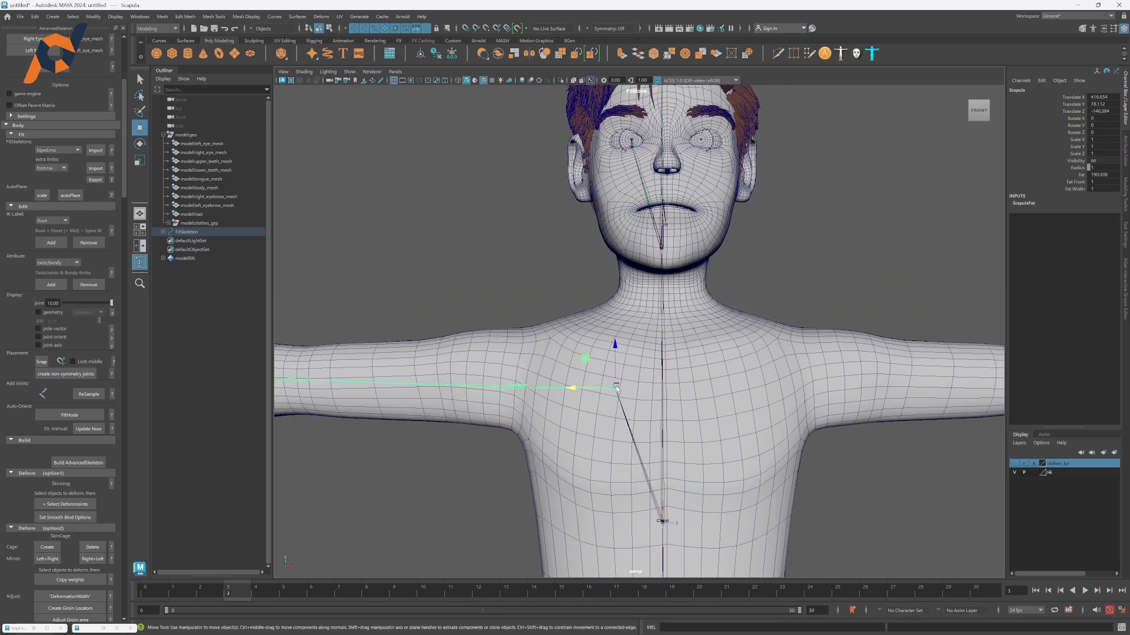
alt+middle_drag(663, 497, 661, 409)
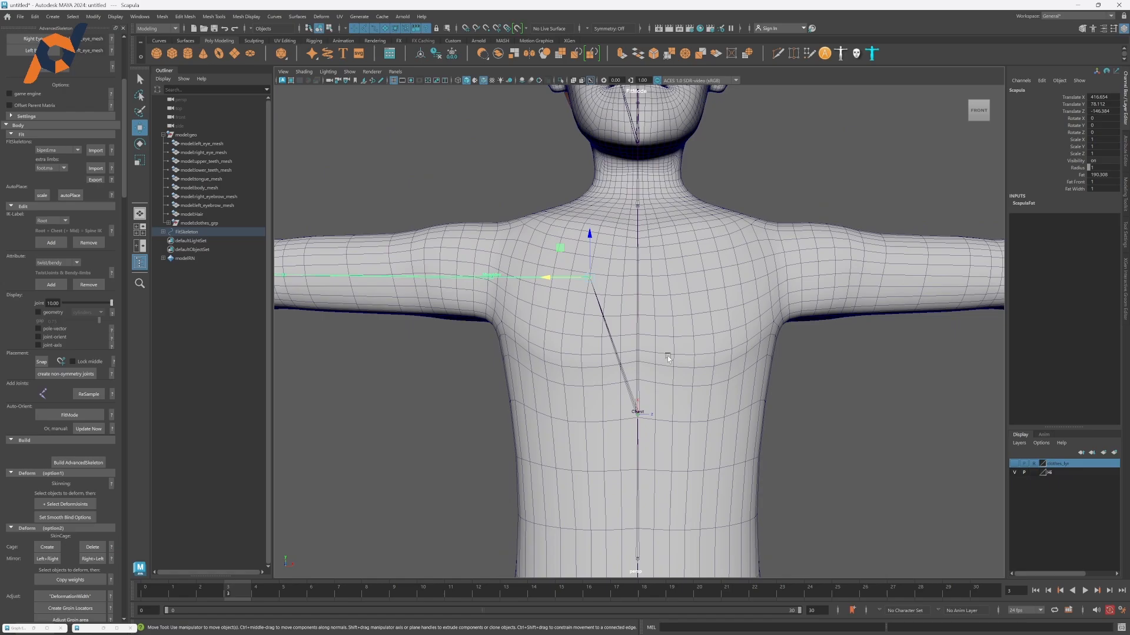
alt+middle_drag(641, 334, 640, 436)
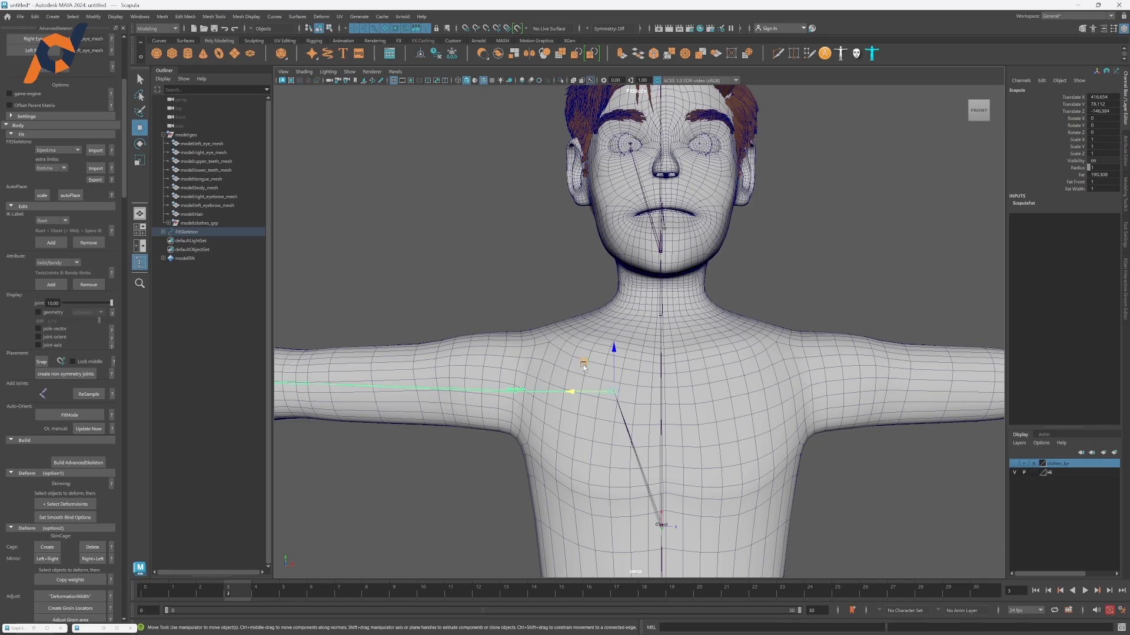
Move only the Scapula joint up toward the collarbone near the neck, keeping its child arm joints in place.
drag(583, 368, 577, 300)
key(ctrl+z)
key(d)
drag(581, 354, 651, 272)
key(d)
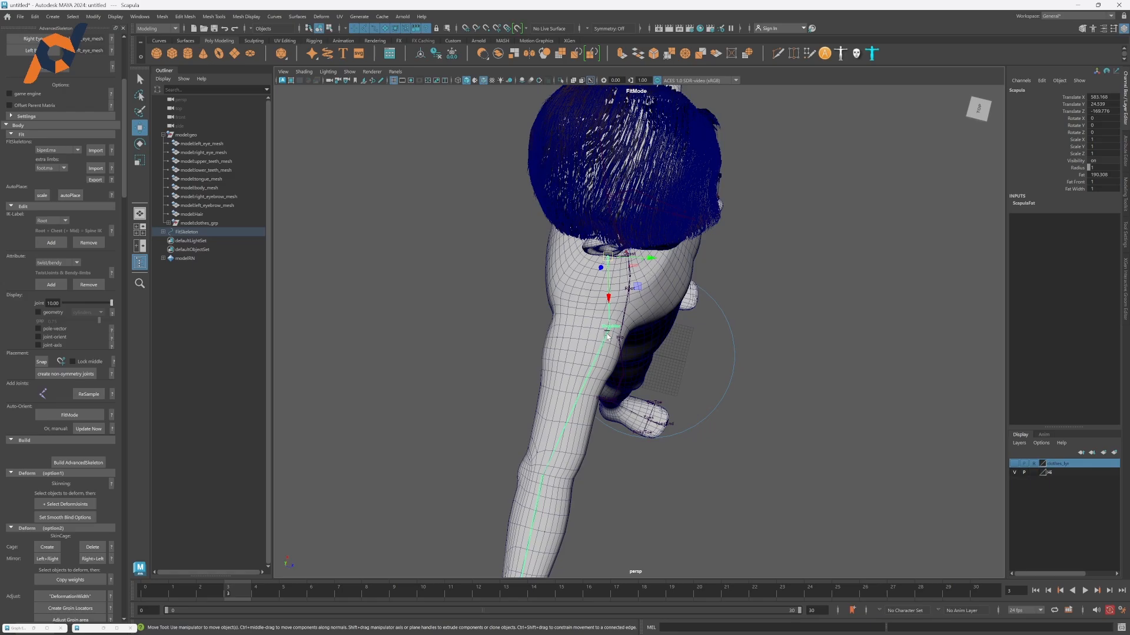
Reposition the Shoulder joint inside the upper arm from above, and shift the Scapula joint independently of its children.
click(608, 336)
drag(646, 343, 617, 318)
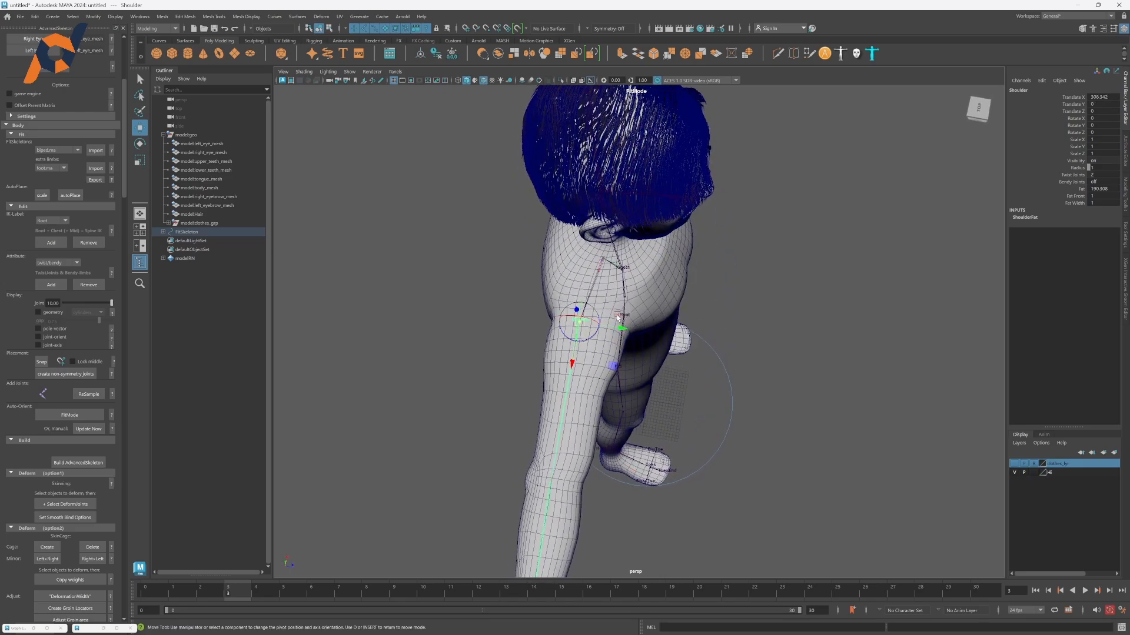
click(602, 260)
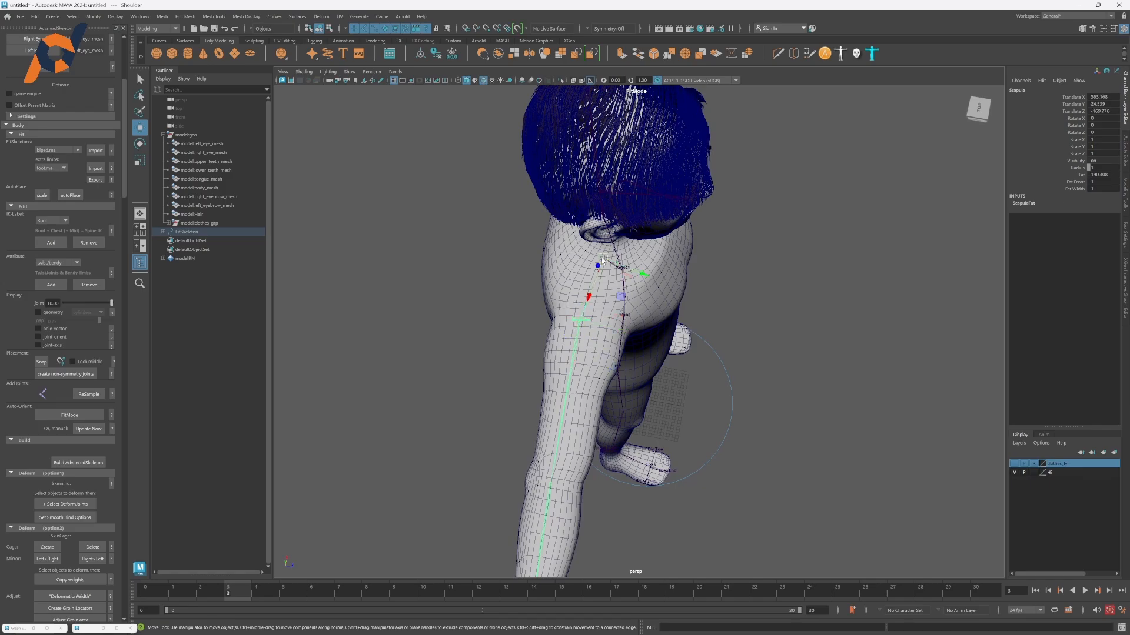
mouse_move(605, 283)
alt+mouse_down()
mouse_move(632, 283)
mouse_move(623, 275)
alt+mouse_up()
key(d)
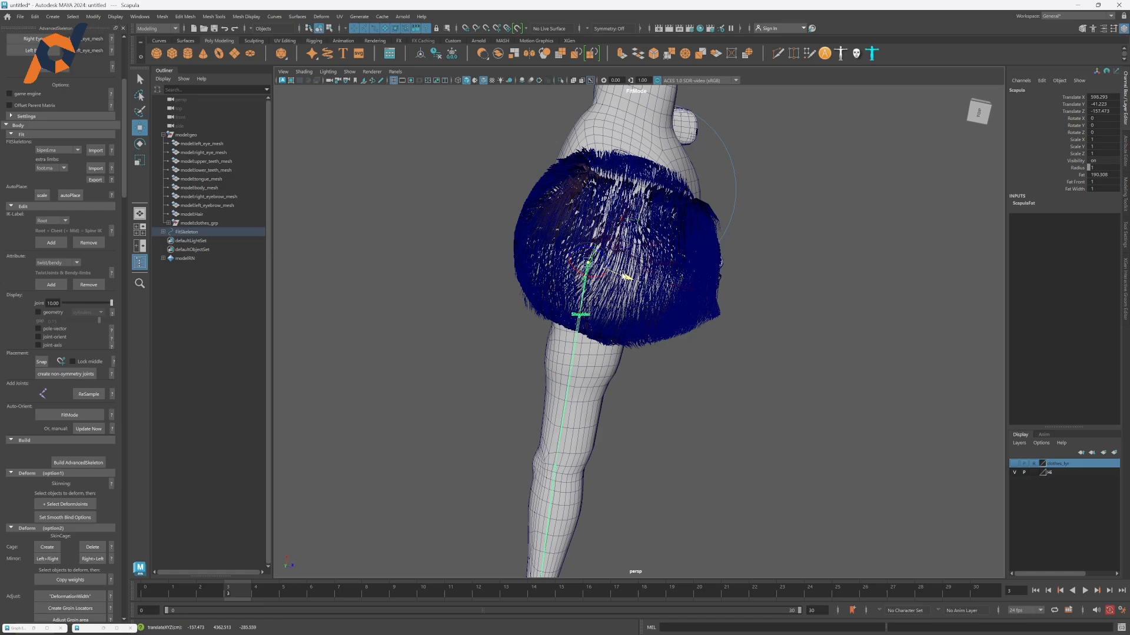
Move only the Shoulder joint toward the middle of the upper arm, checking it from above and below.
alt+drag(579, 348, 643, 252)
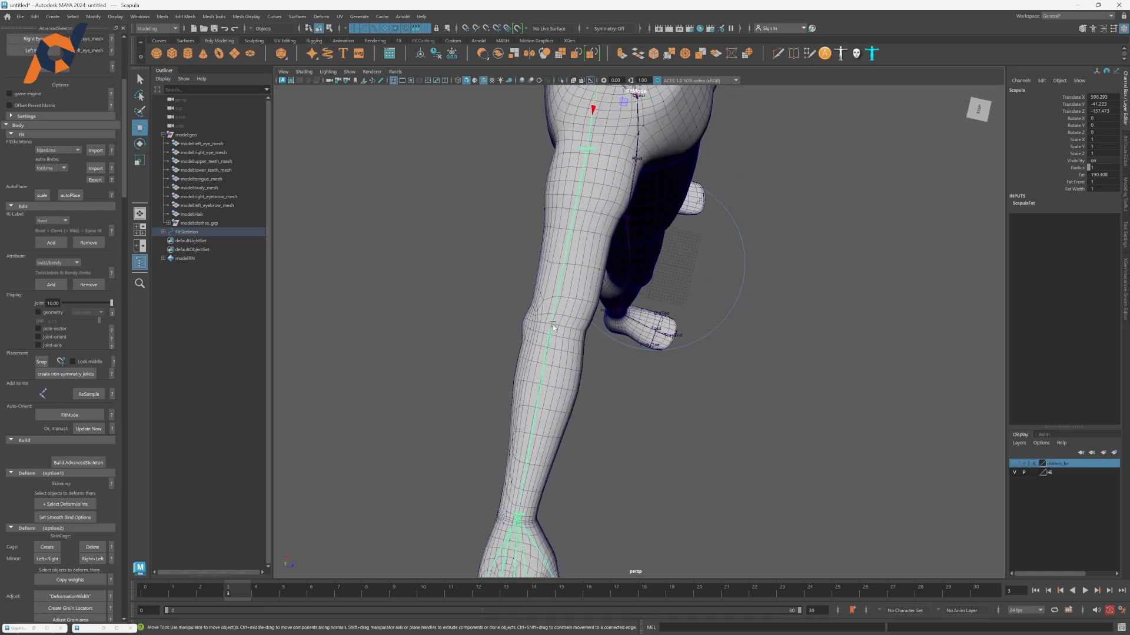
click(578, 192)
alt+drag(578, 192, 534, 352)
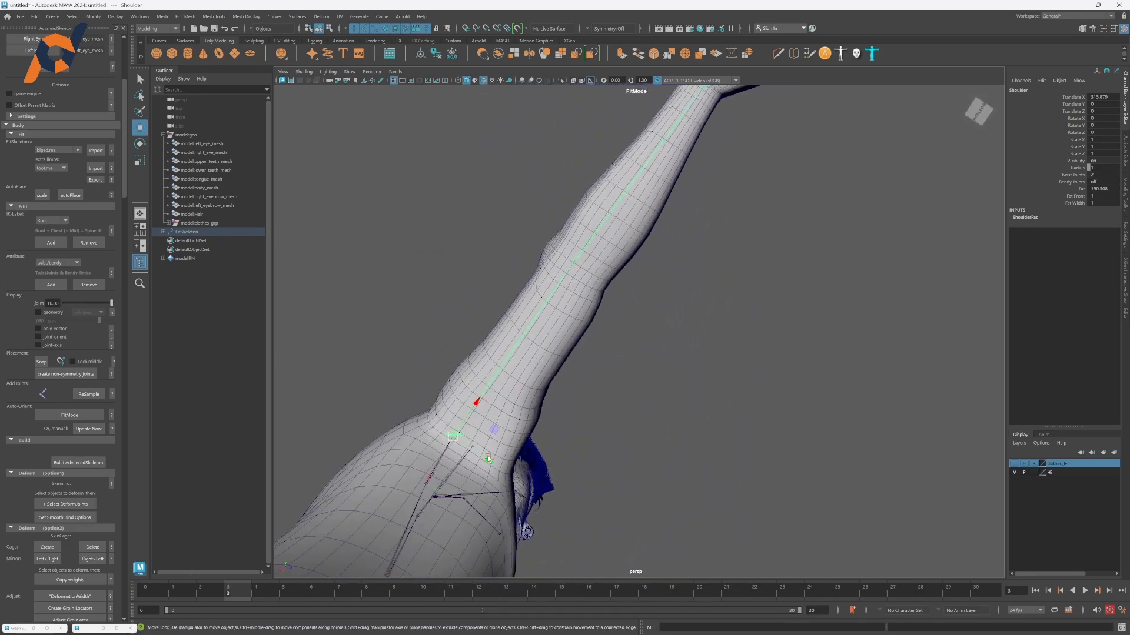
key(d)
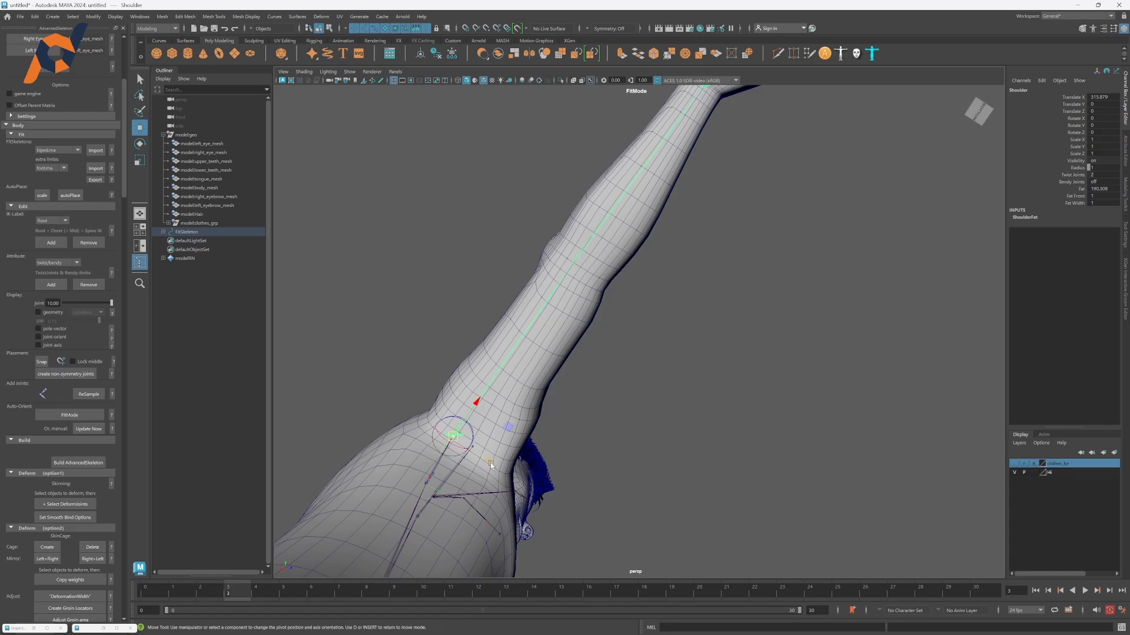
Fine-tune the Scapula joint's depth in side view and realign the Shoulder joint with the arm.
click(426, 484)
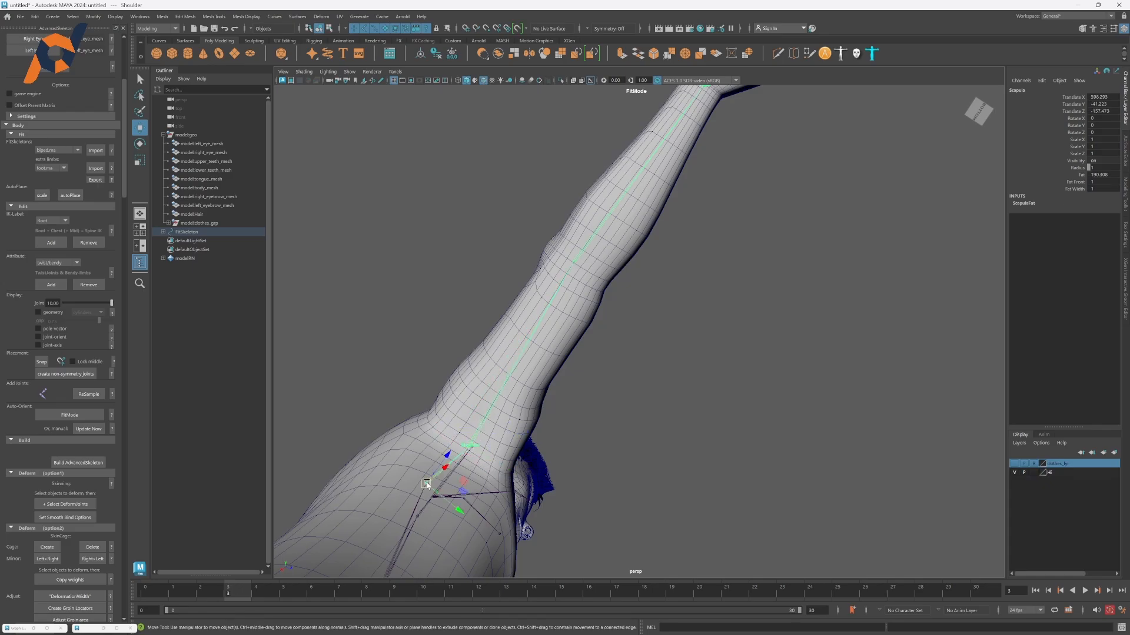
drag(426, 484, 508, 475)
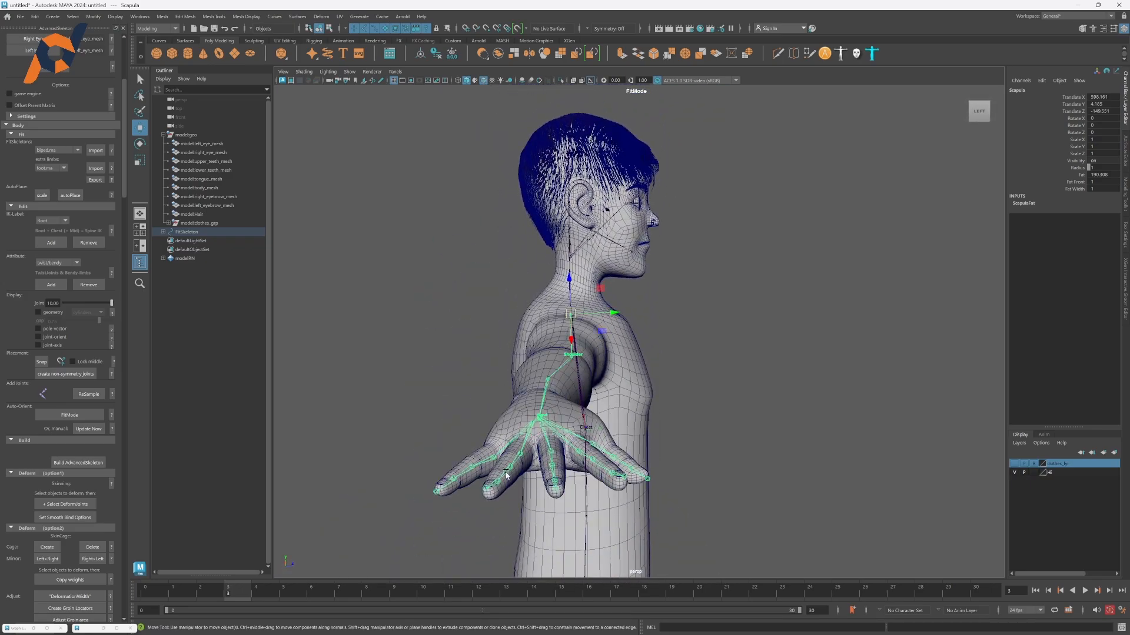
drag(615, 314, 614, 316)
alt+drag(569, 370, 575, 397)
click(569, 341)
key(d)
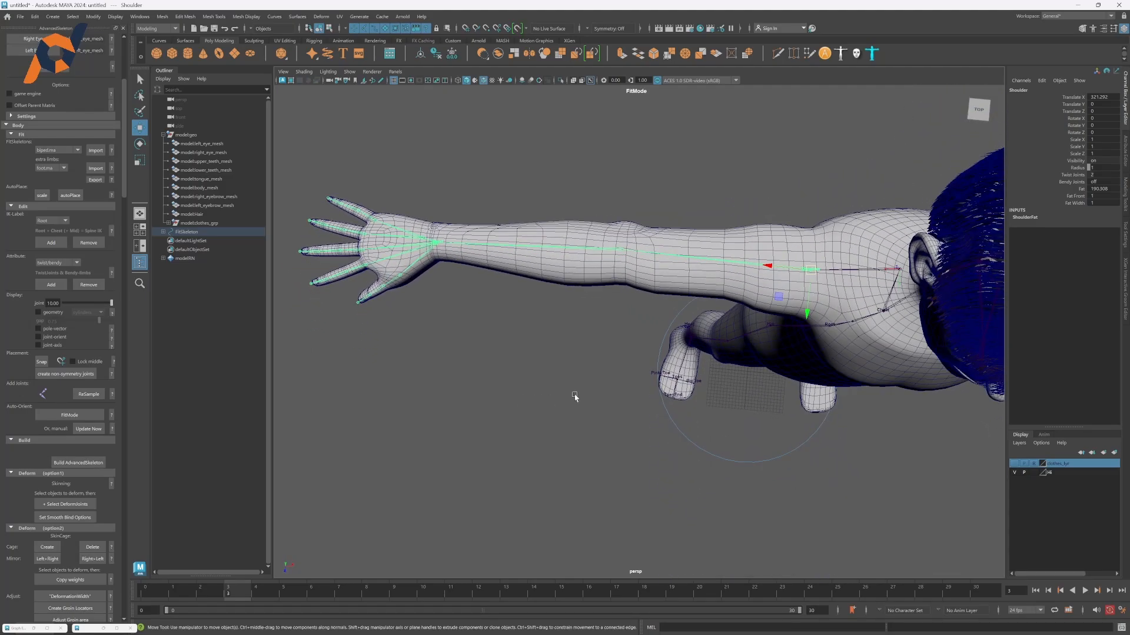
Nudge only the Elbow joint into the middle of the elbow from above, keeping its child joints in place.
click(621, 252)
key(d)
drag(619, 291, 619, 294)
mouse_move(693, 322)
alt+mouse_down()
mouse_move(553, 318)
mouse_move(606, 265)
mouse_move(597, 259)
mouse_move(590, 283)
mouse_move(572, 244)
mouse_move(624, 234)
mouse_move(565, 235)
mouse_move(651, 328)
mouse_move(687, 332)
alt+mouse_up()
key(d)
click(602, 250)
scroll(623, 347, up, 3)
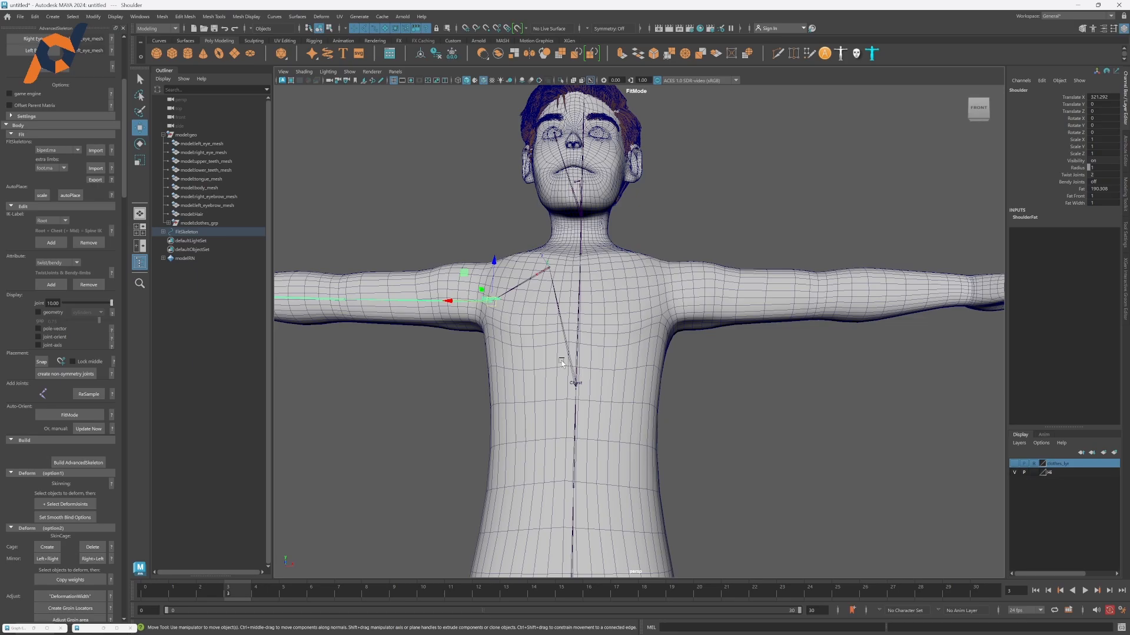
Raise only the Chest joint along the spine to the upper chest, keeping its child joints in place.
click(576, 384)
key(d)
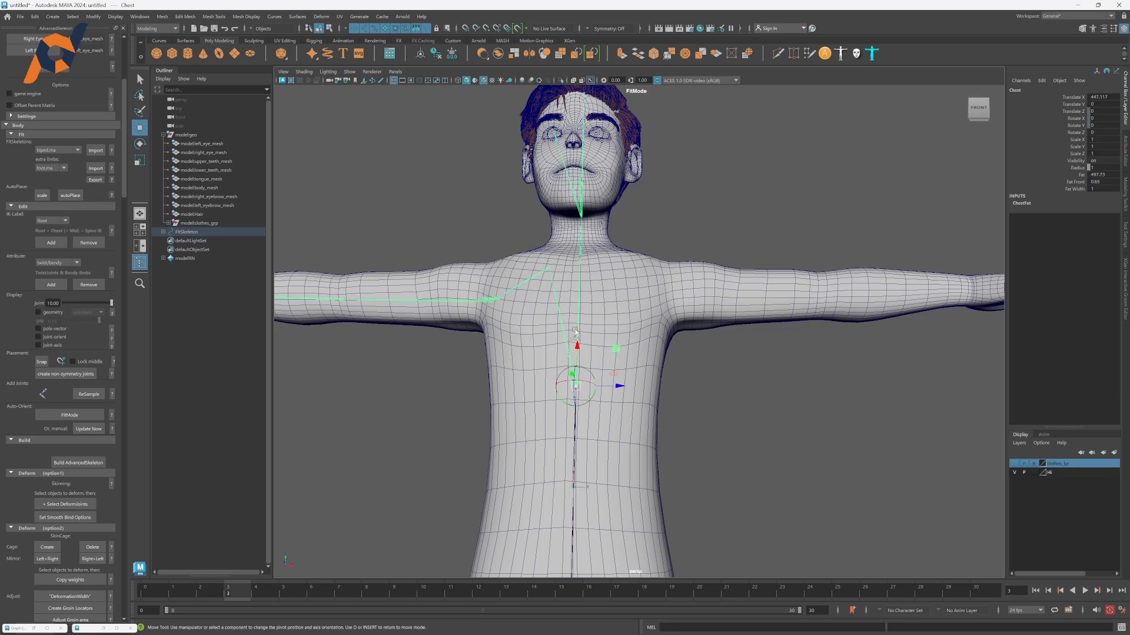
drag(576, 344, 508, 326)
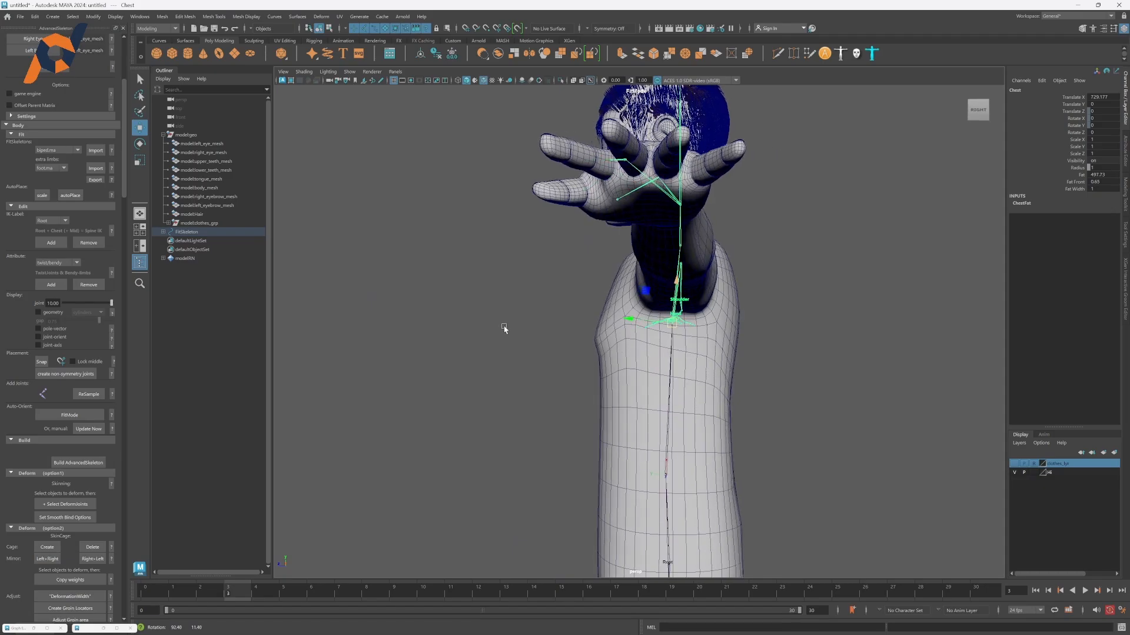
Try shifting the Chest joint toward the front of the torso in side view, and undo the move and accidental keyframes.
key(d)
middle_drag(638, 281, 617, 289)
key(s)
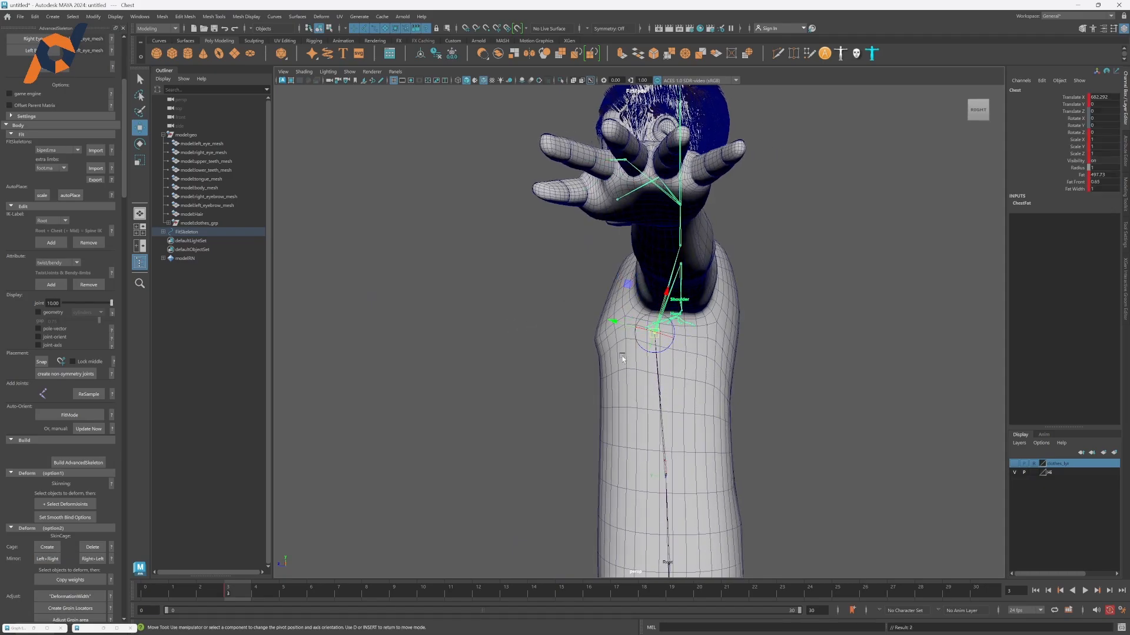
key(ctrl+z)
key(ctrl+z)
key(ctrl+z)
key(ctrl+z)
key(ctrl+z)
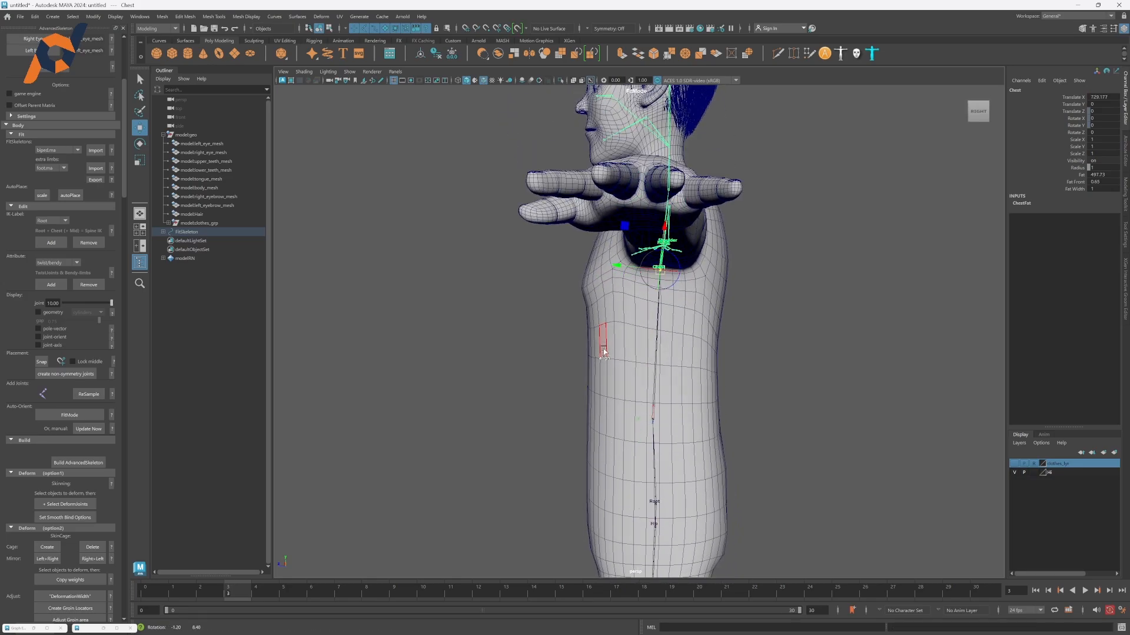
key(ctrl+z)
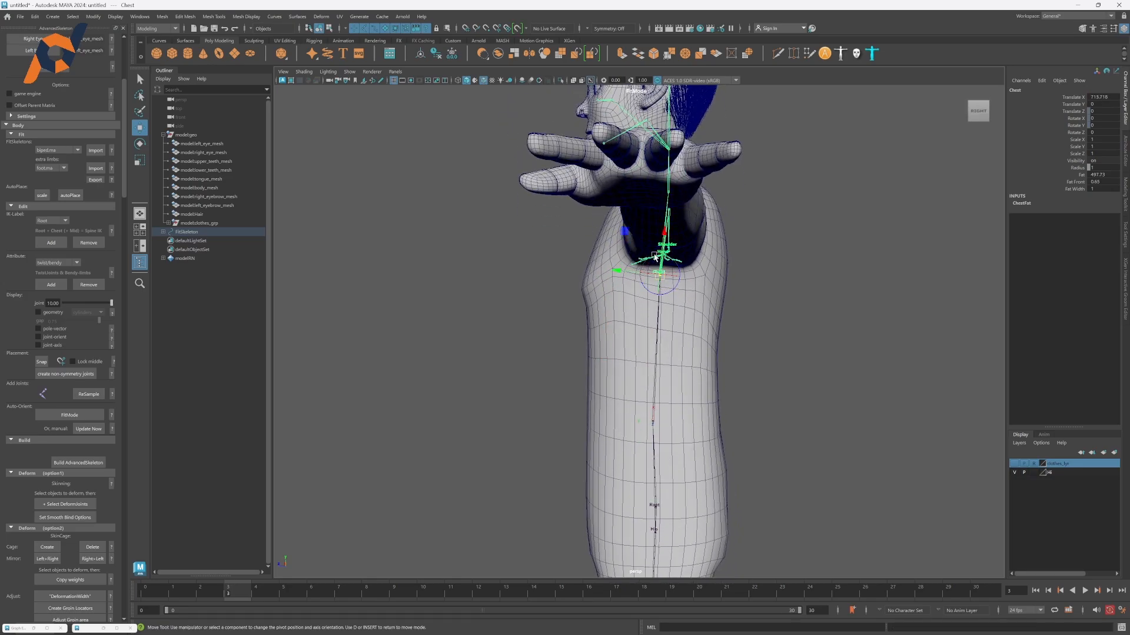
Readjust the Chest joint's height in side view, placing it slightly below the shoulder line.
drag(625, 234, 626, 246)
key(ctrl+z)
alt+middle_drag(639, 271, 624, 244)
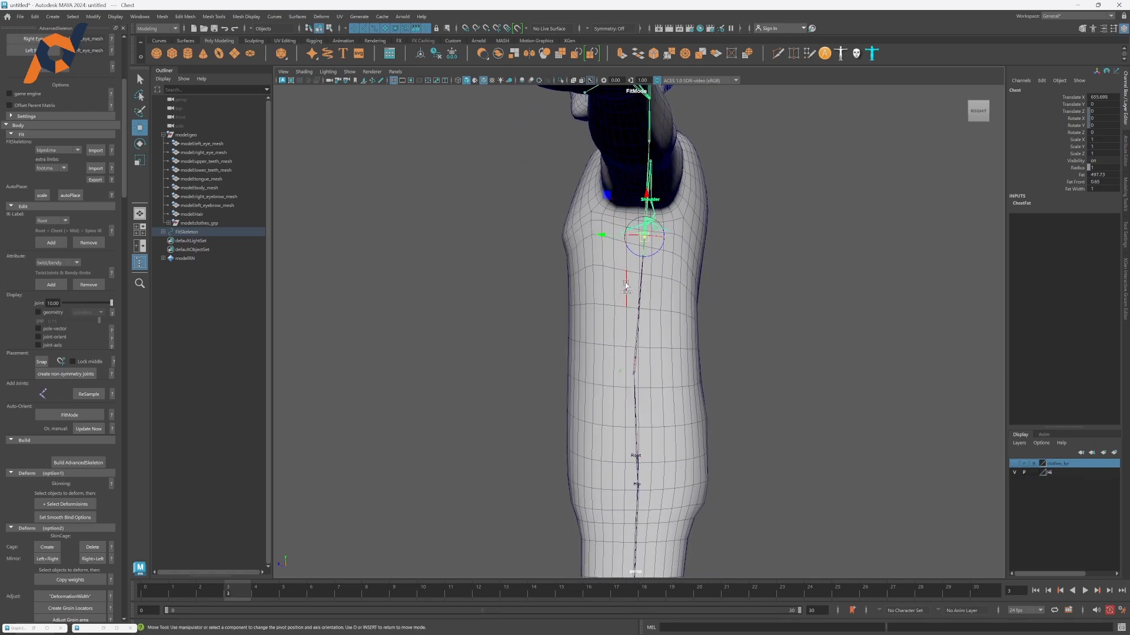
Shift only the Spine1 joint in side view to refine the curve of the spine inside the torso.
drag(627, 285, 632, 376)
key(d)
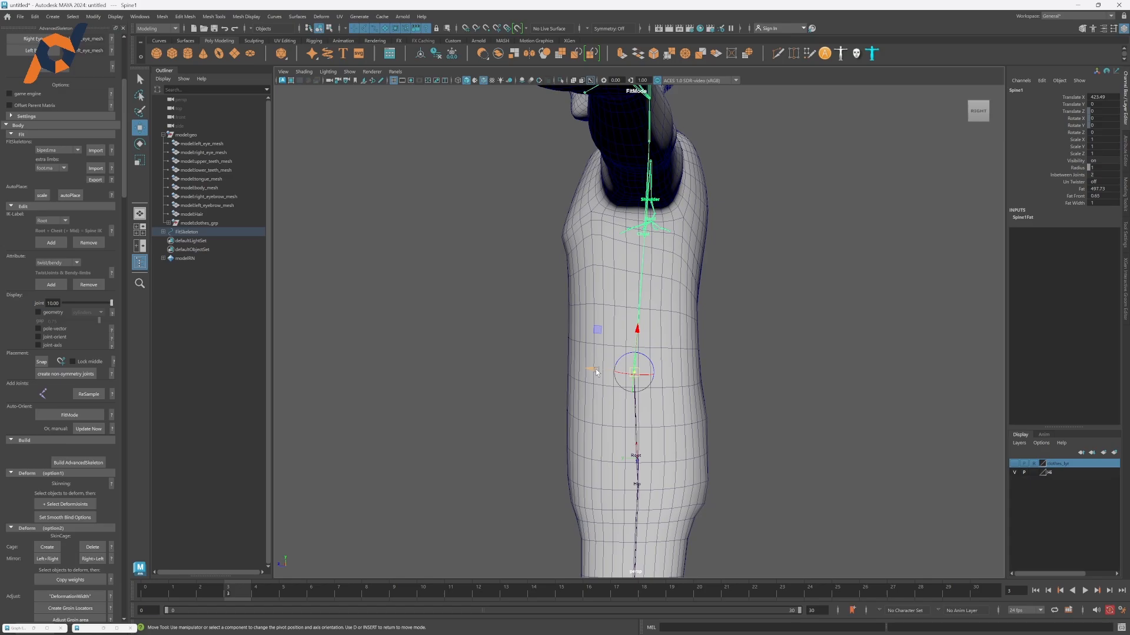
middle_drag(598, 377, 604, 373)
alt+drag(604, 373, 505, 360)
Adjust only the Root joint's depth inside the pelvis in side view, keeping its child joints in place.
click(594, 354)
key(d)
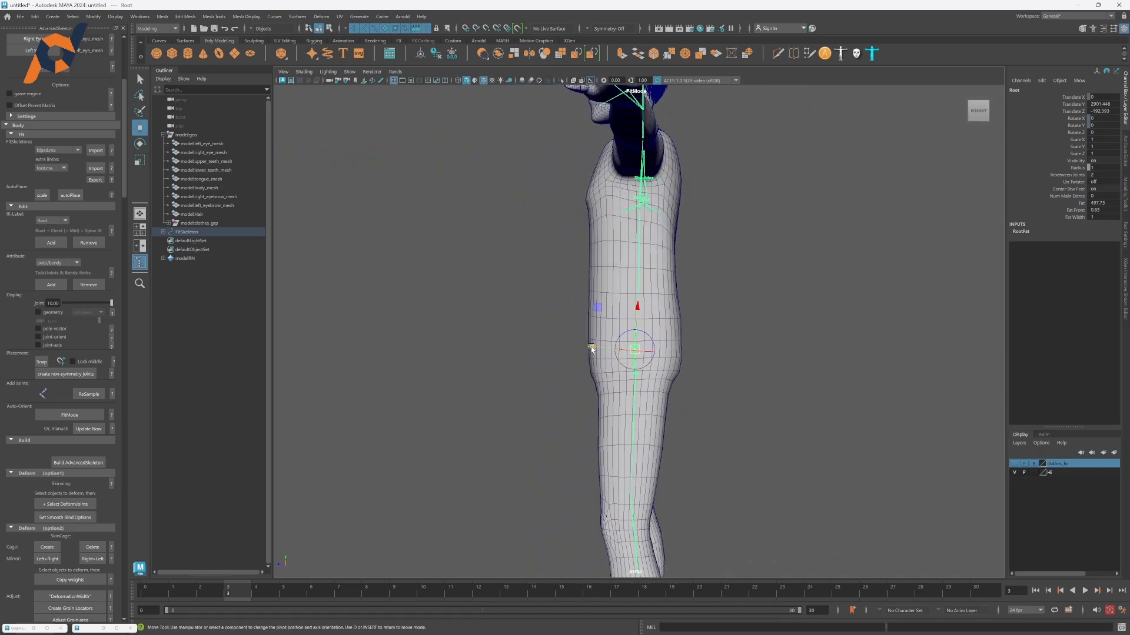
drag(592, 348, 592, 335)
scroll(592, 350, down, 3)
key(d)
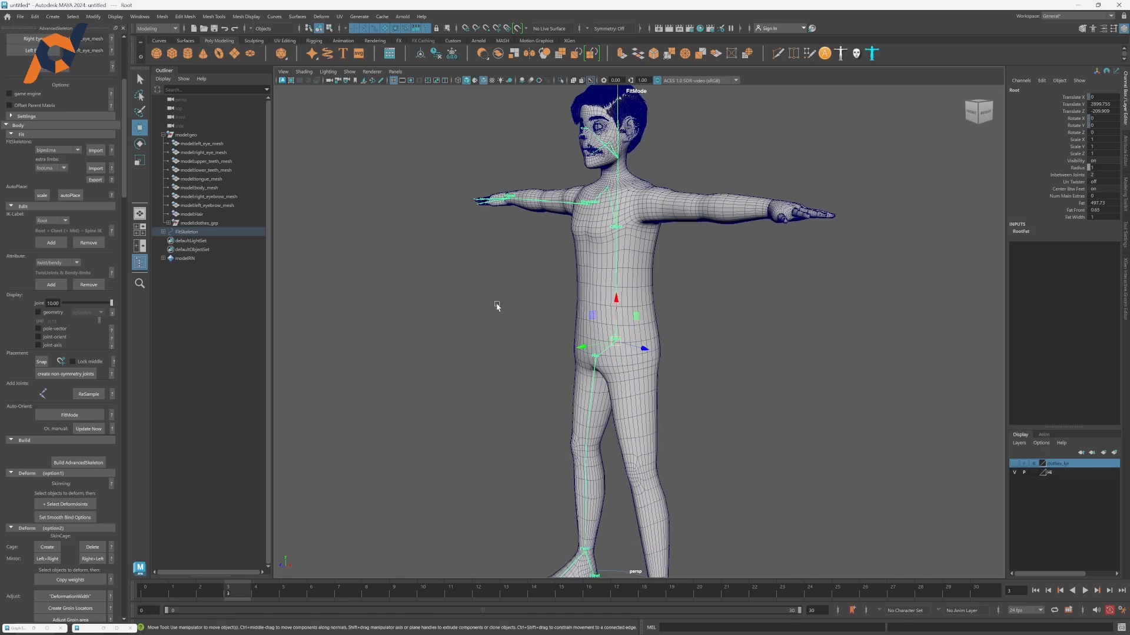
Move the Jaw joint in side view to the jaw hinge area below and in front of the ear.
alt+drag(497, 308, 537, 310)
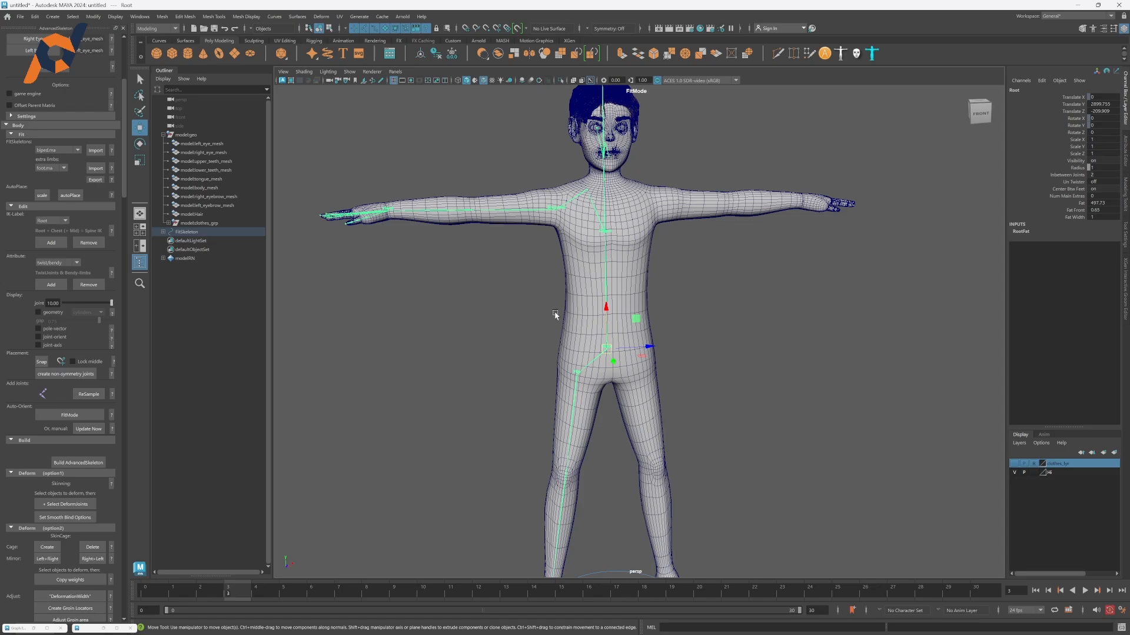
alt+drag(555, 315, 636, 402)
click(696, 243)
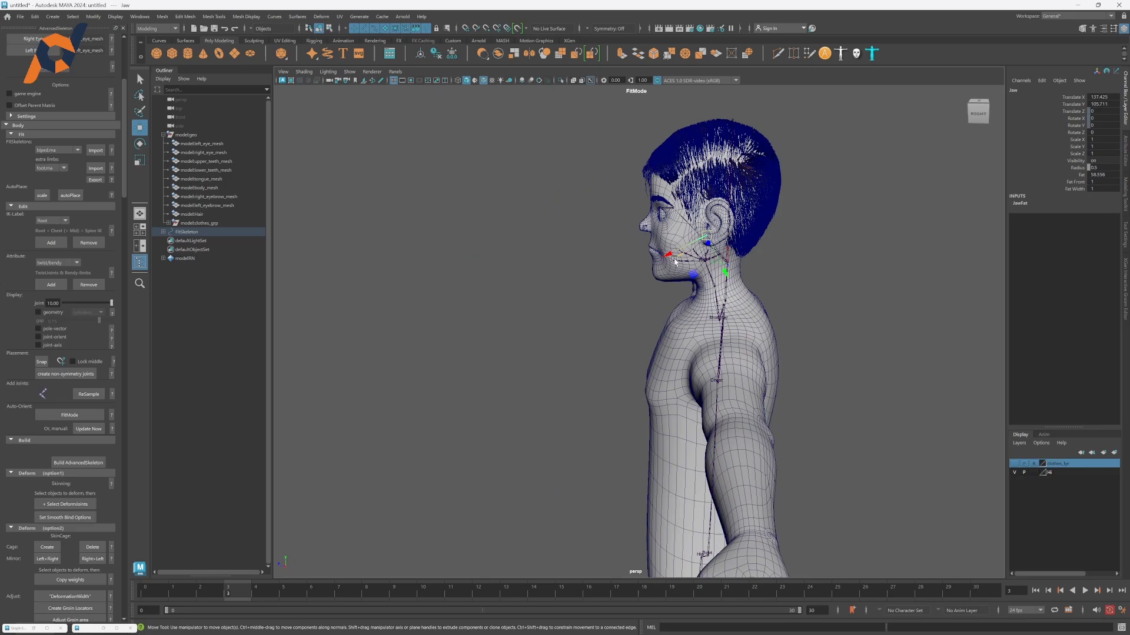
scroll(694, 244, up, 4)
alt+drag(688, 253, 664, 330)
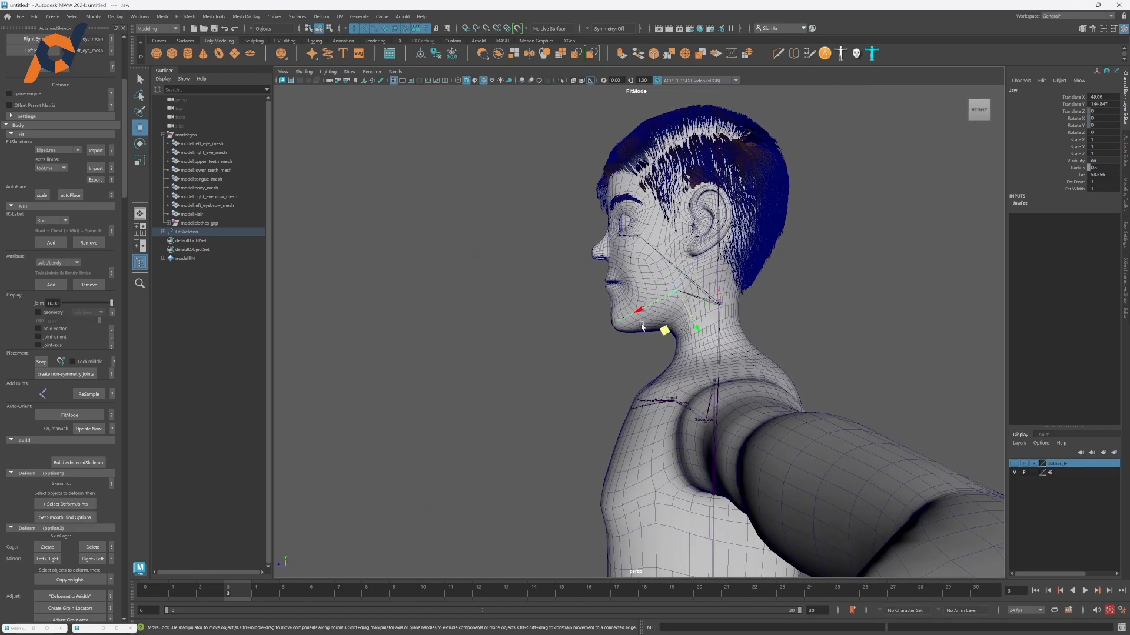
Position the end joint of the jaw at the chin and check the skeleton's fit on the whole body.
click(615, 323)
drag(607, 361, 601, 370)
alt+middle_drag(609, 363, 602, 443)
alt+drag(602, 443, 557, 308)
alt+drag(513, 338, 647, 309)
Clear the joint selection and build the AdvancedSkeleton rig from the fitted skeleton.
click(527, 334)
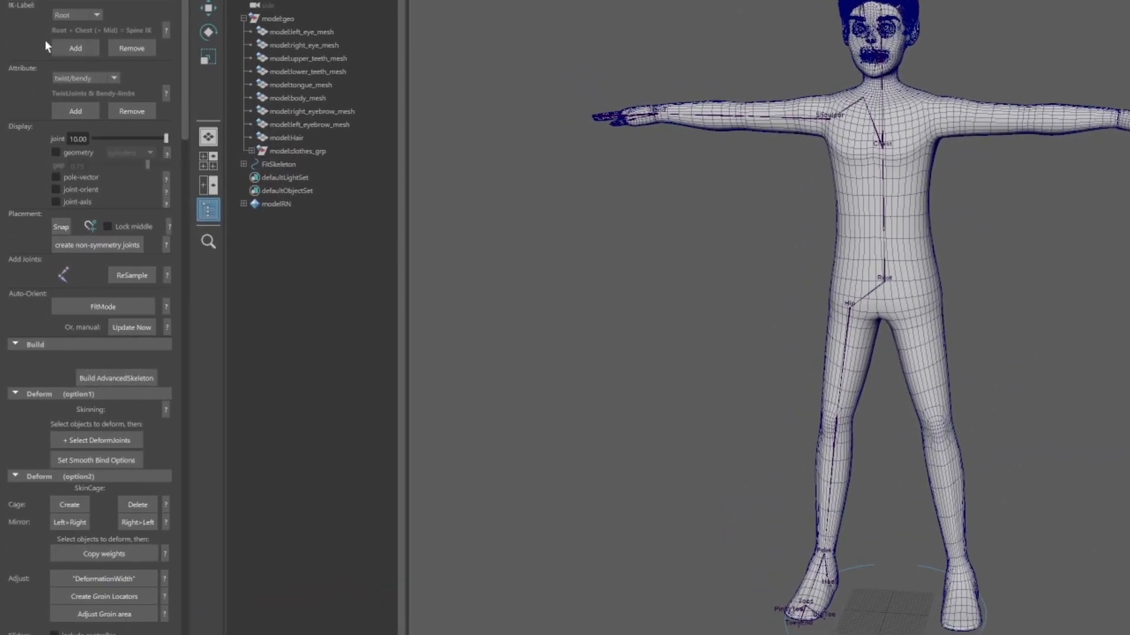
scroll(46, 45, down, 3)
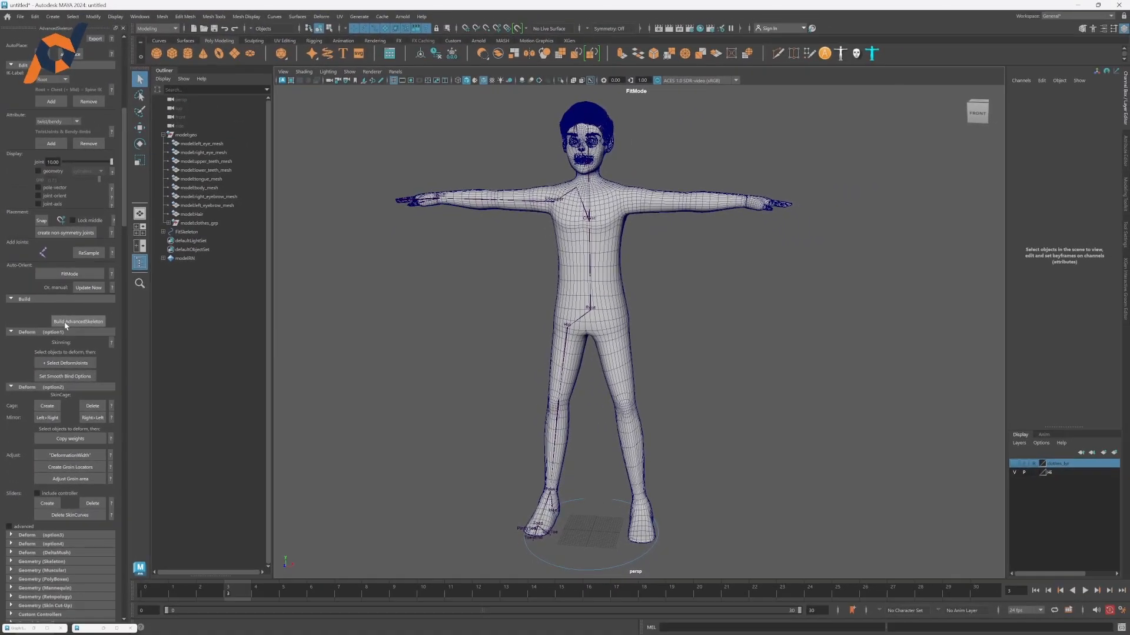
click(65, 323)
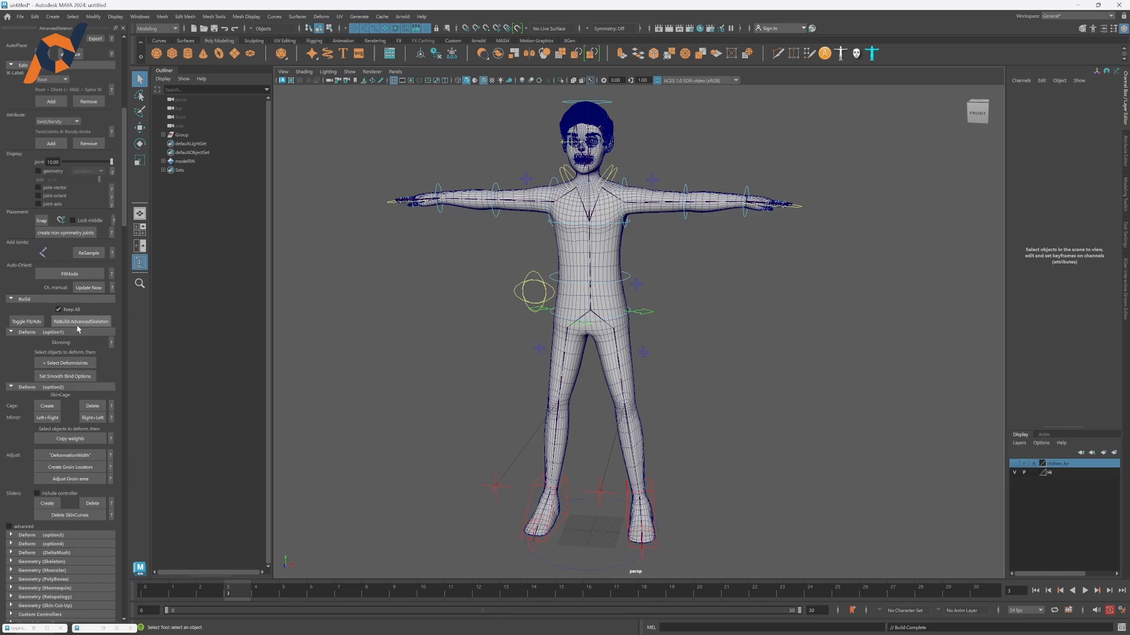
Test the FKShoulder_L control by rotating the left arm, and undo the rotation.
click(624, 174)
key(e)
drag(658, 181, 656, 231)
alt+drag(656, 232, 565, 243)
key(ctrl+z)
key(q)
scroll(559, 294, up, 4)
alt+right_drag(559, 295, 482, 308)
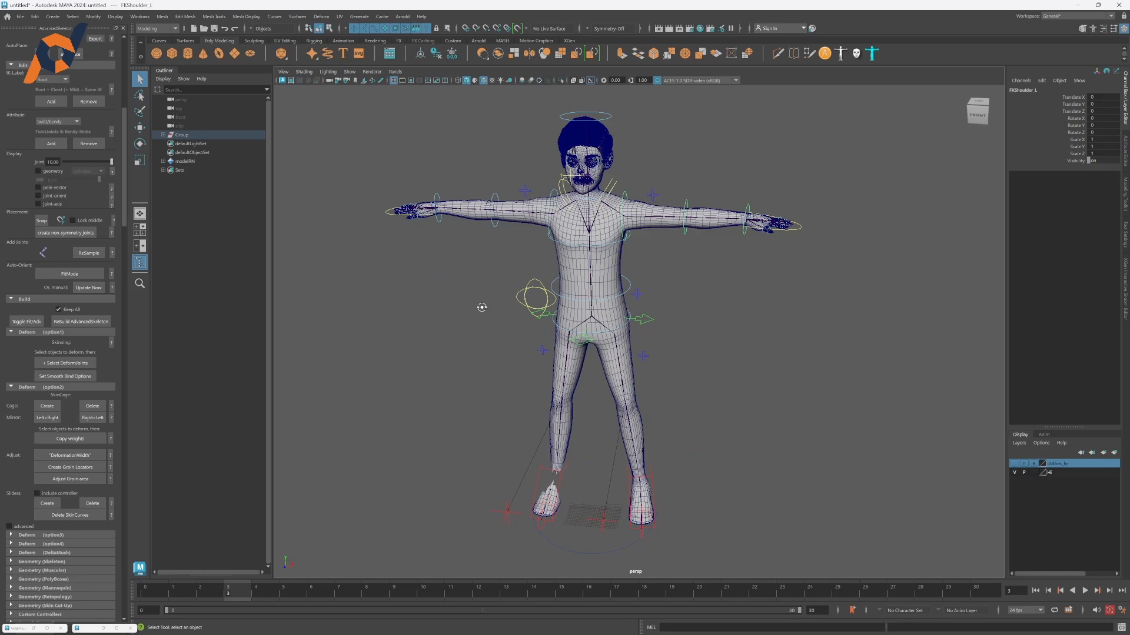
Test the HipSwinger_M control beside the hips by rotating it, and undo the rotation.
alt+drag(482, 308, 544, 307)
alt+right_drag(544, 307, 605, 308)
alt+drag(606, 308, 522, 264)
click(501, 272)
key(e)
key(ctrl+z)
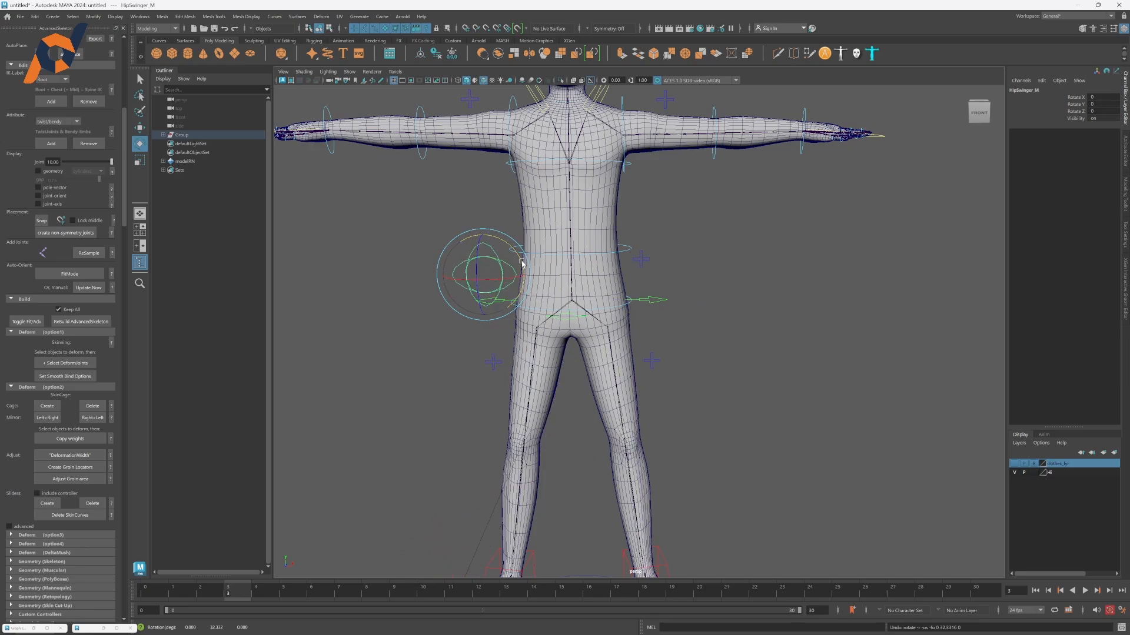
alt+middle_drag(522, 263, 422, 294)
alt+drag(422, 295, 406, 280)
key(q)
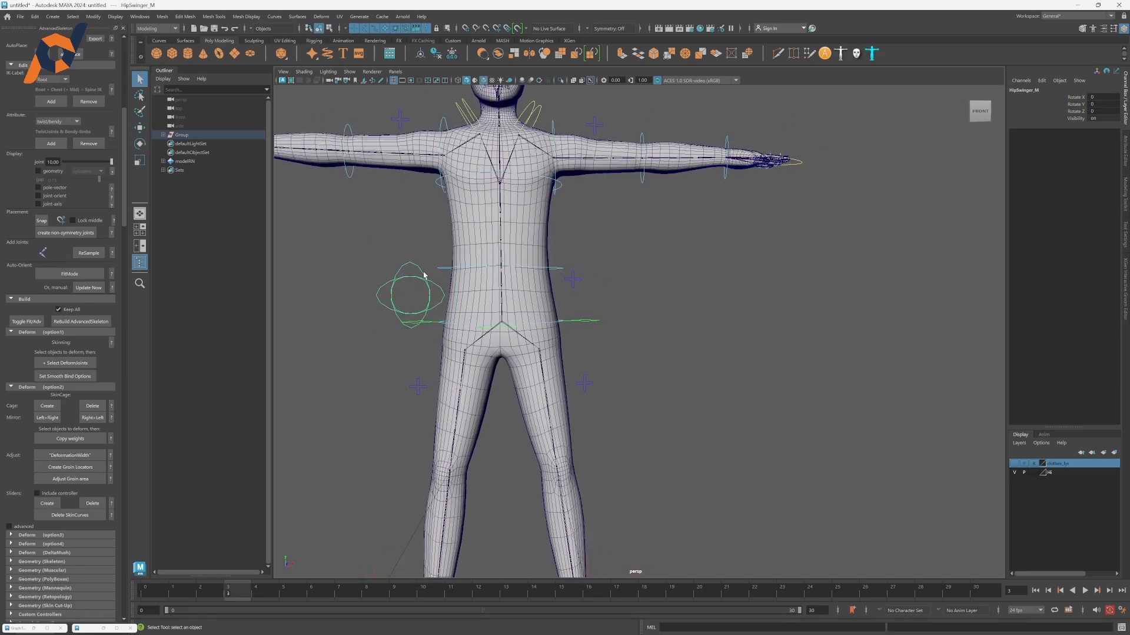
Test the spine's FK/IK switch by setting FKIKBlend on FKIKSpine_M to 10 and returning it to 0.
click(574, 280)
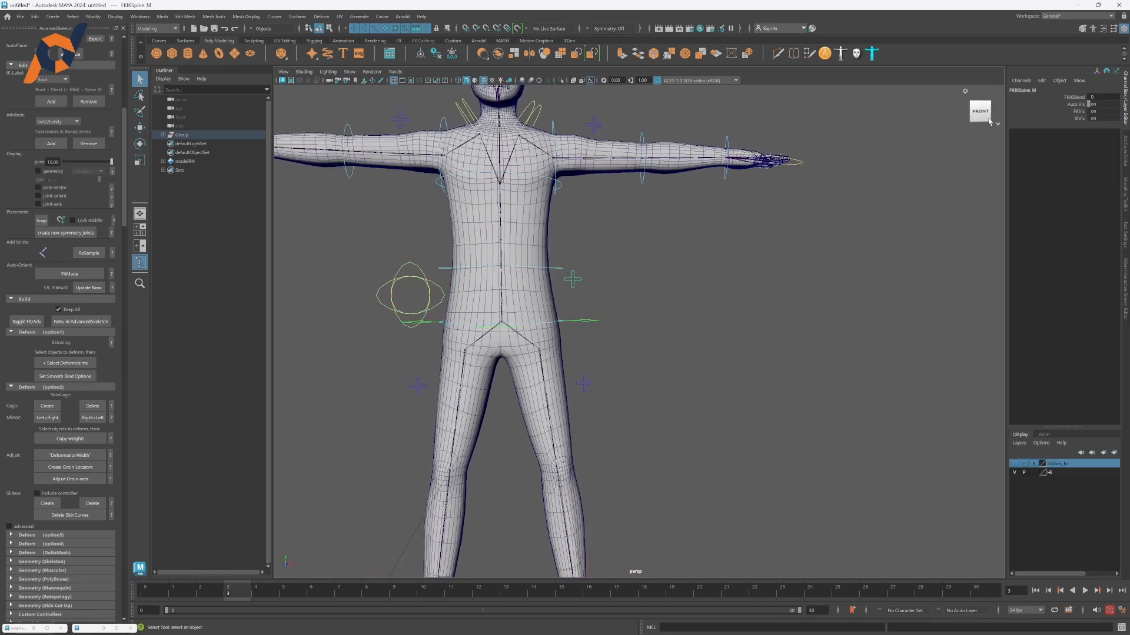
click(1025, 97)
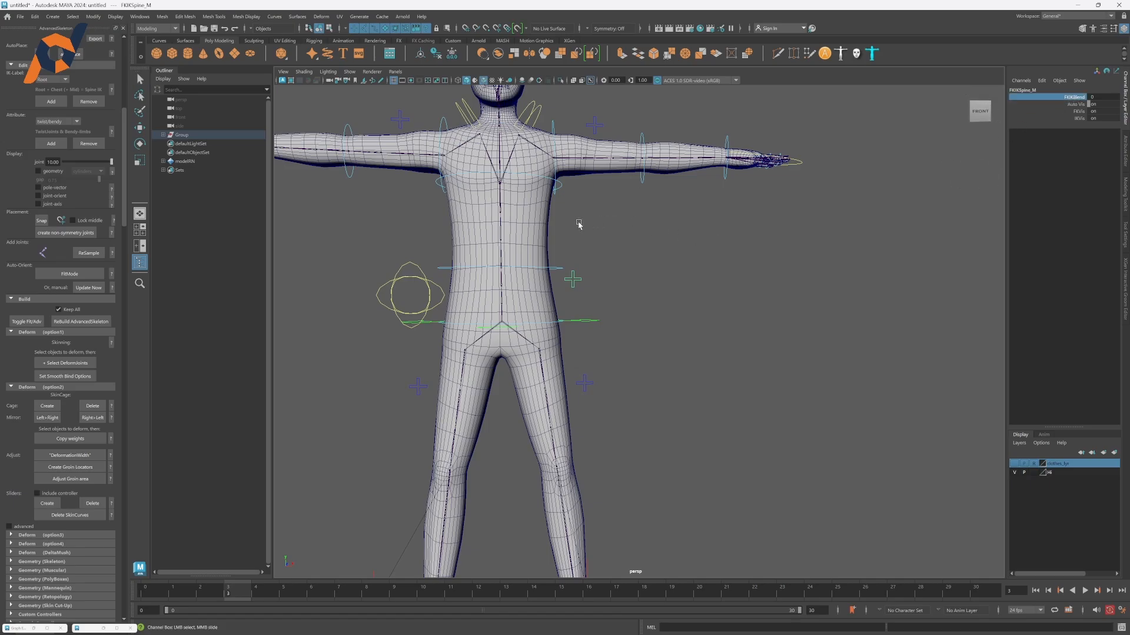
middle_drag(630, 259, 777, 268)
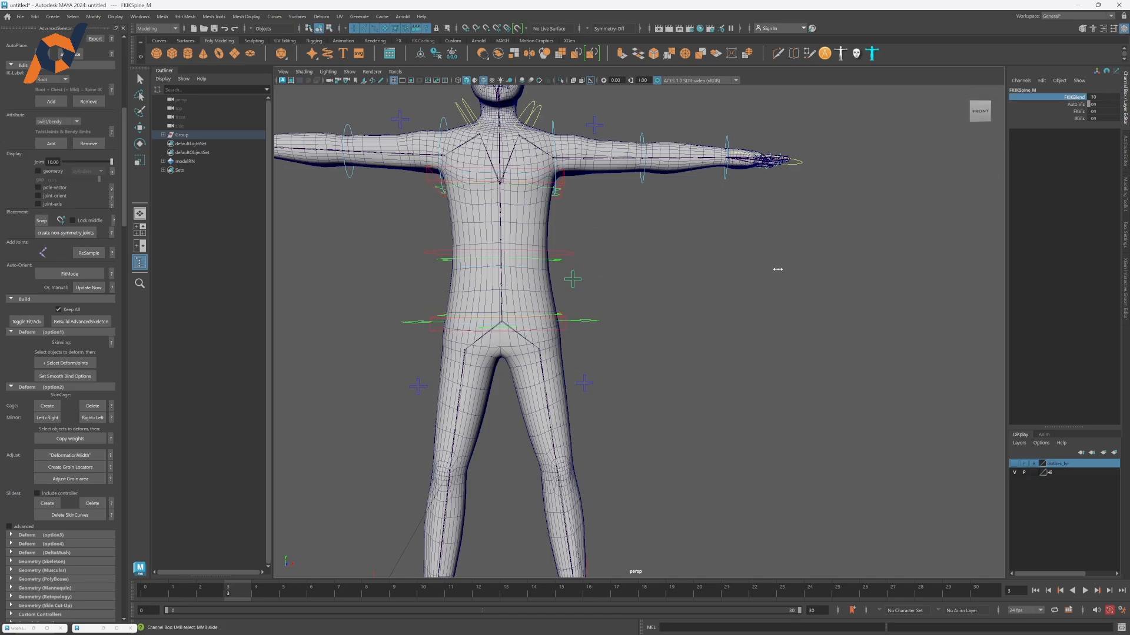
mouse_move(680, 265)
alt+mouse_down()
mouse_move(649, 269)
mouse_move(777, 271)
mouse_move(643, 265)
mouse_move(660, 271)
alt+mouse_up()
middle_drag(759, 276, 612, 268)
mouse_move(612, 268)
alt+mouse_down()
mouse_move(714, 277)
mouse_move(635, 266)
mouse_move(623, 251)
alt+mouse_up()
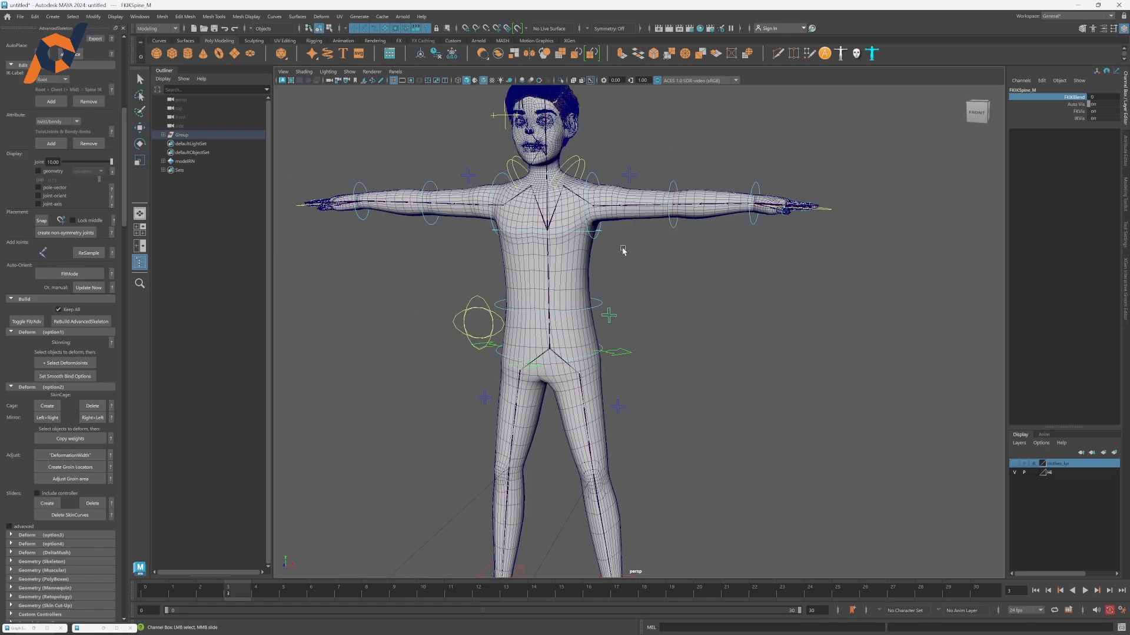